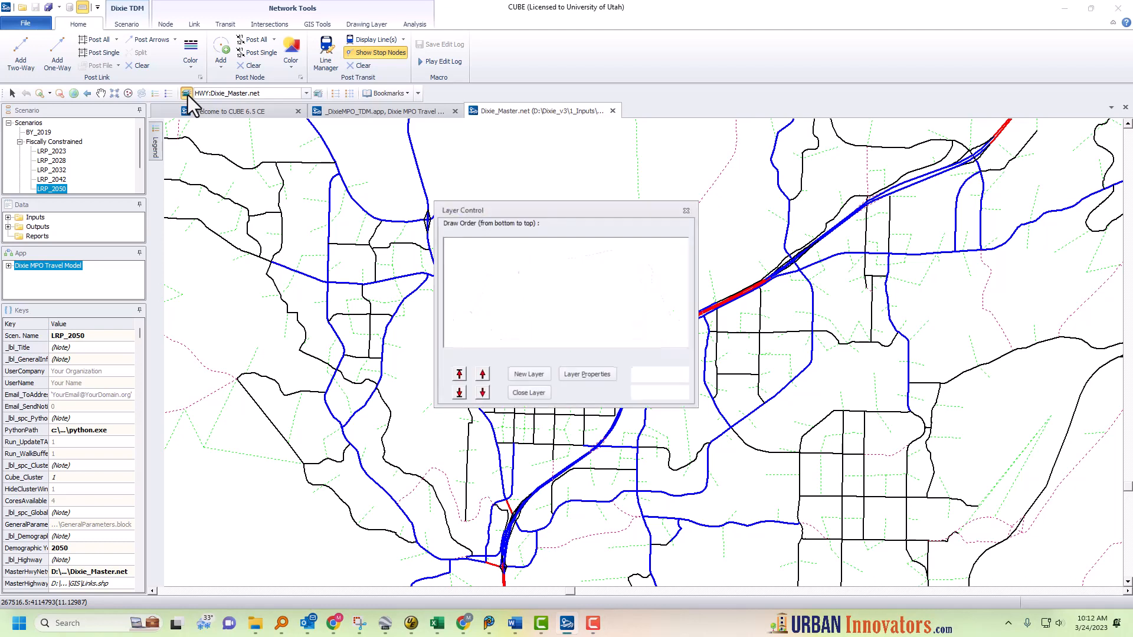
# - Load StGeorge_ForCube.jpg into the Image layer and apply it as the background of the highway network
pyautogui.click(475, 293)
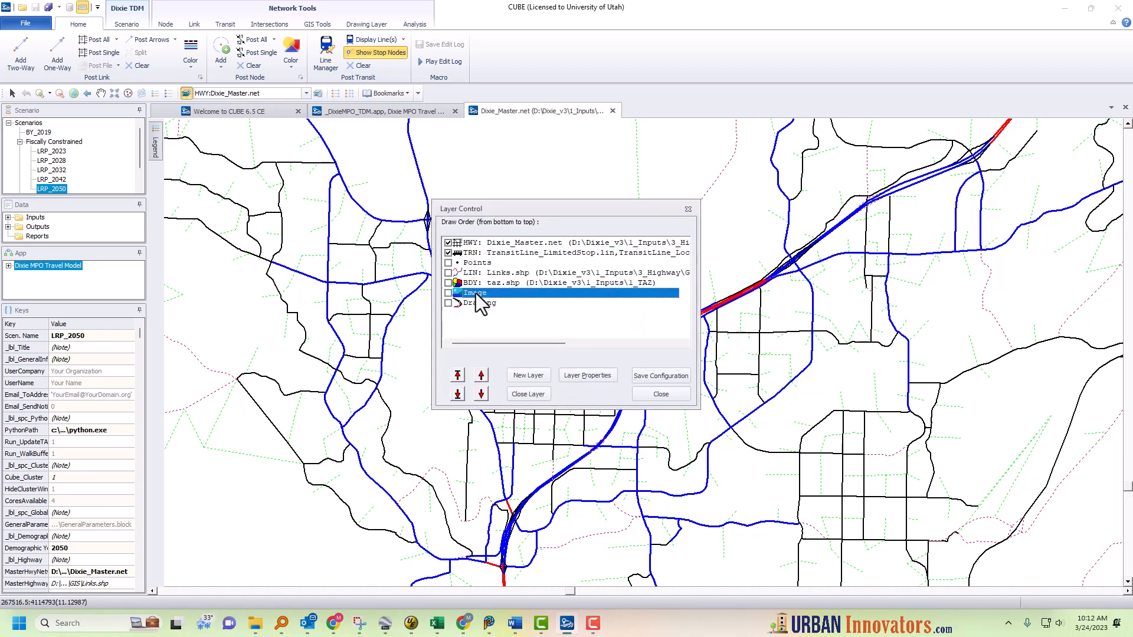
pyautogui.doubleClick(473, 292)
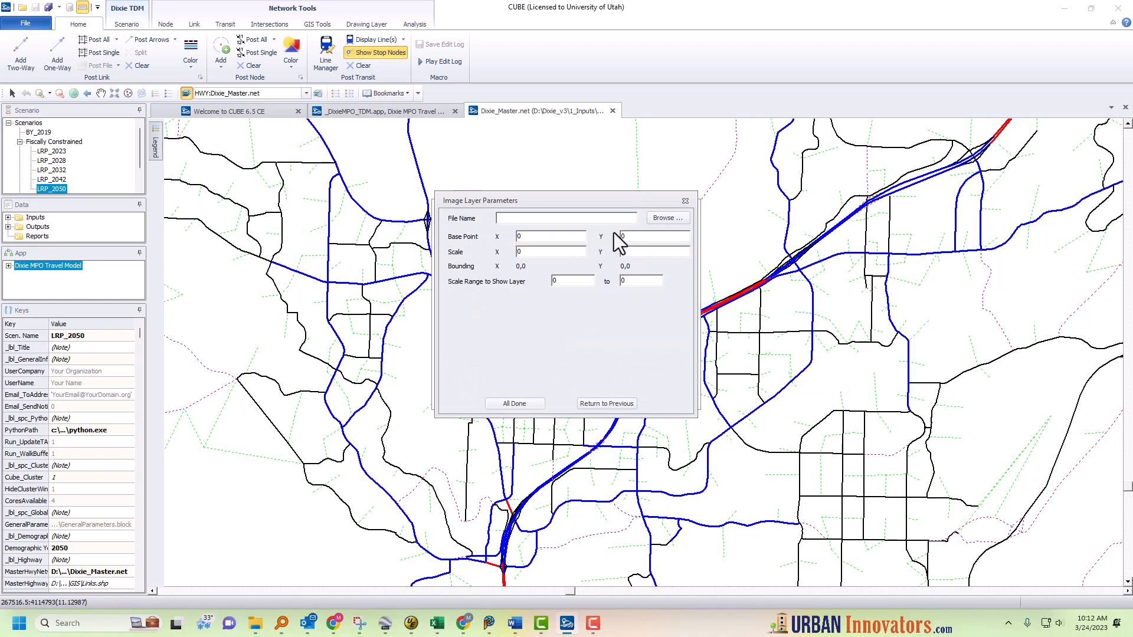
pyautogui.click(663, 218)
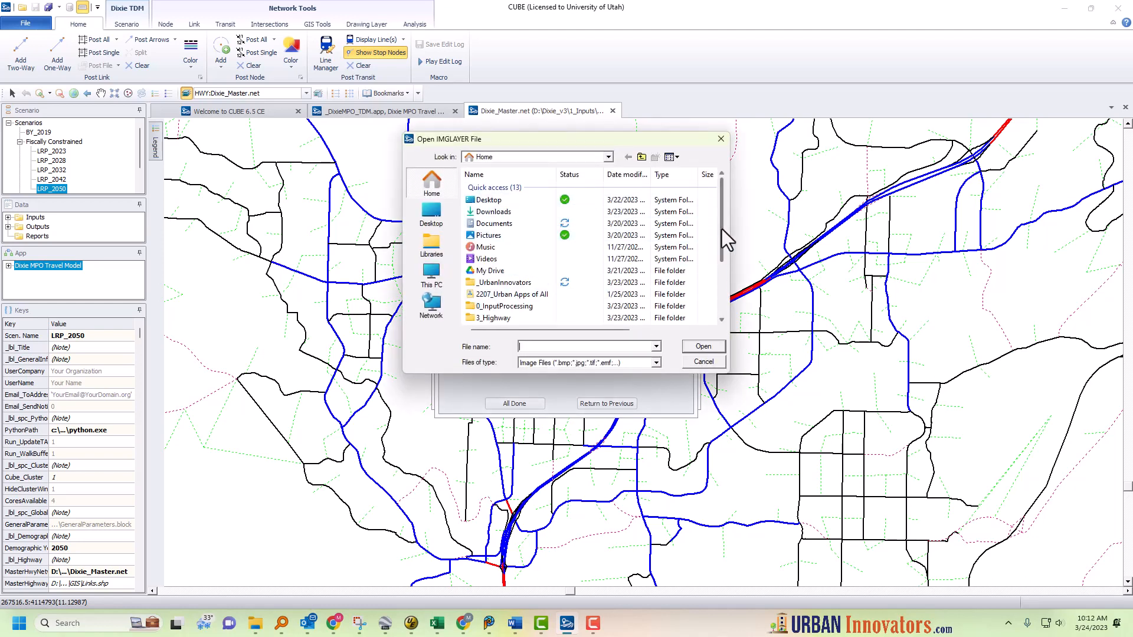
pyautogui.moveTo(721, 229); pyautogui.dragTo(709, 285)
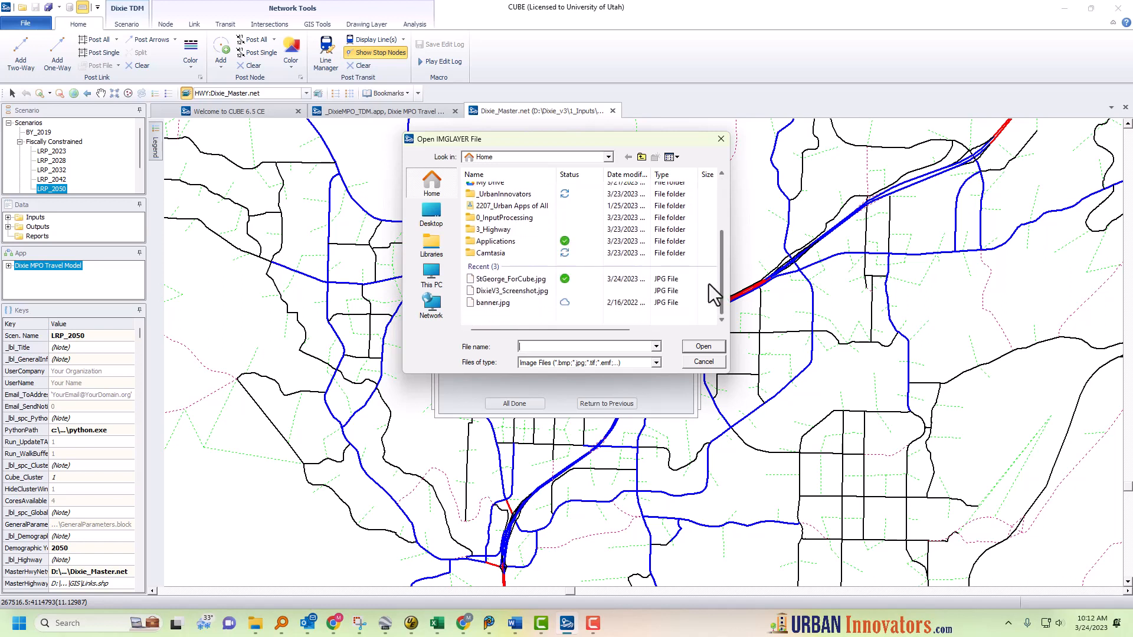
pyautogui.click(511, 283)
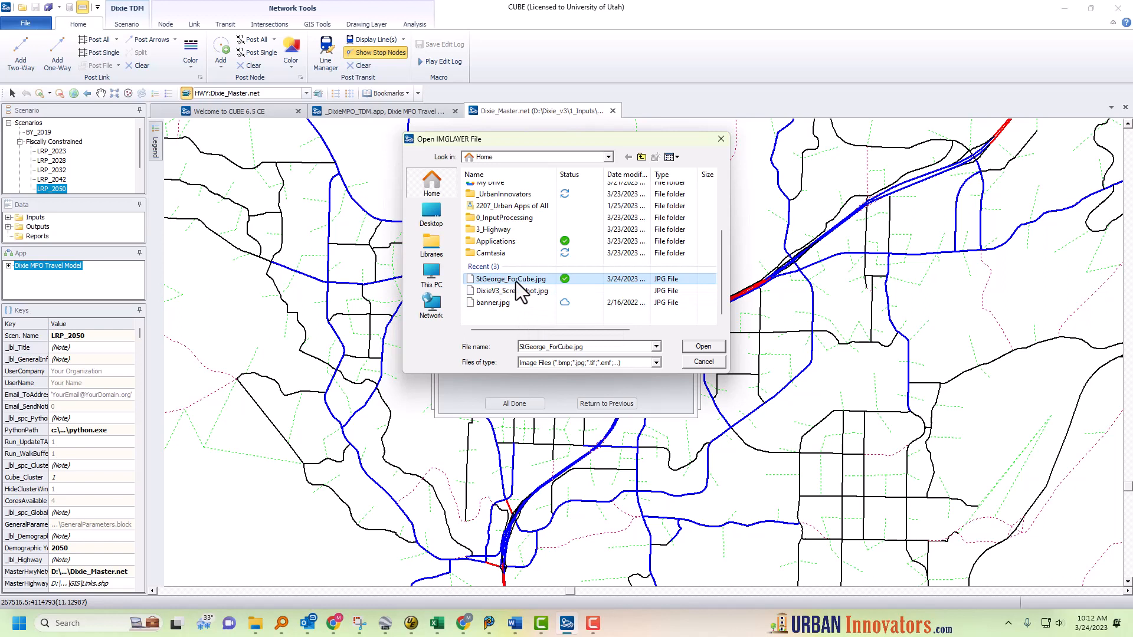
pyautogui.click(695, 347)
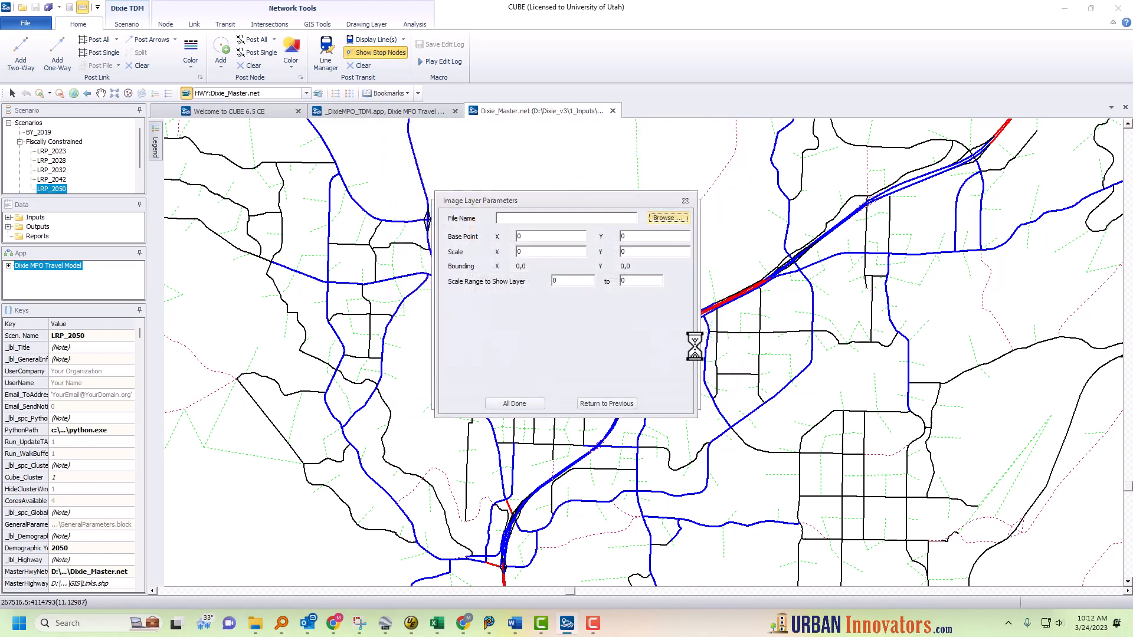
pyautogui.click(513, 404)
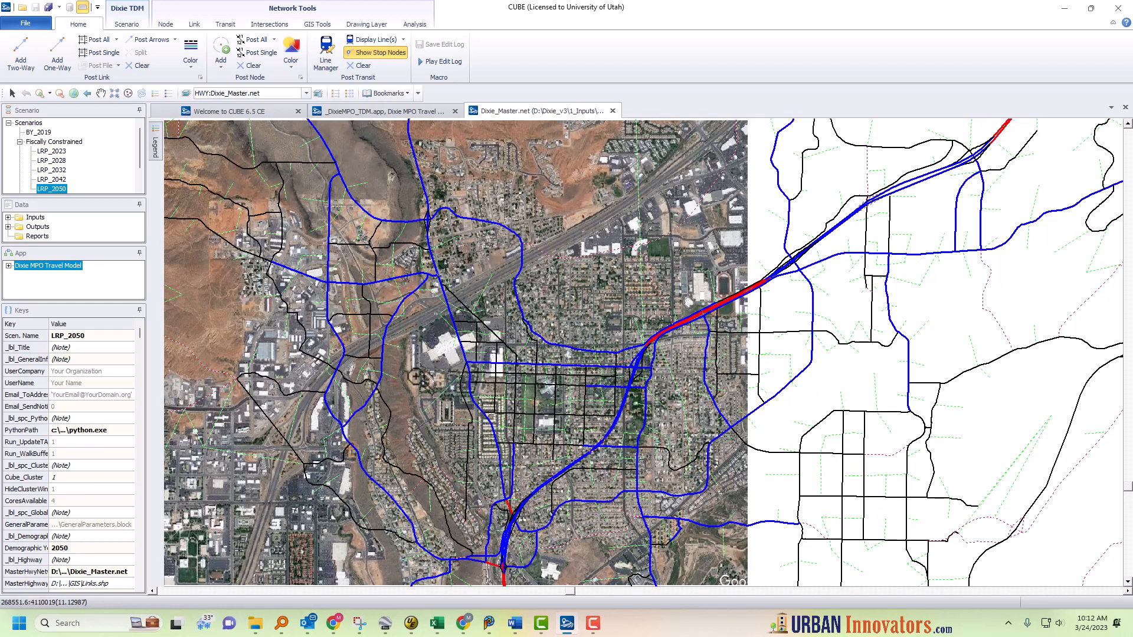
pyautogui.scroll(-1, 423, 380)
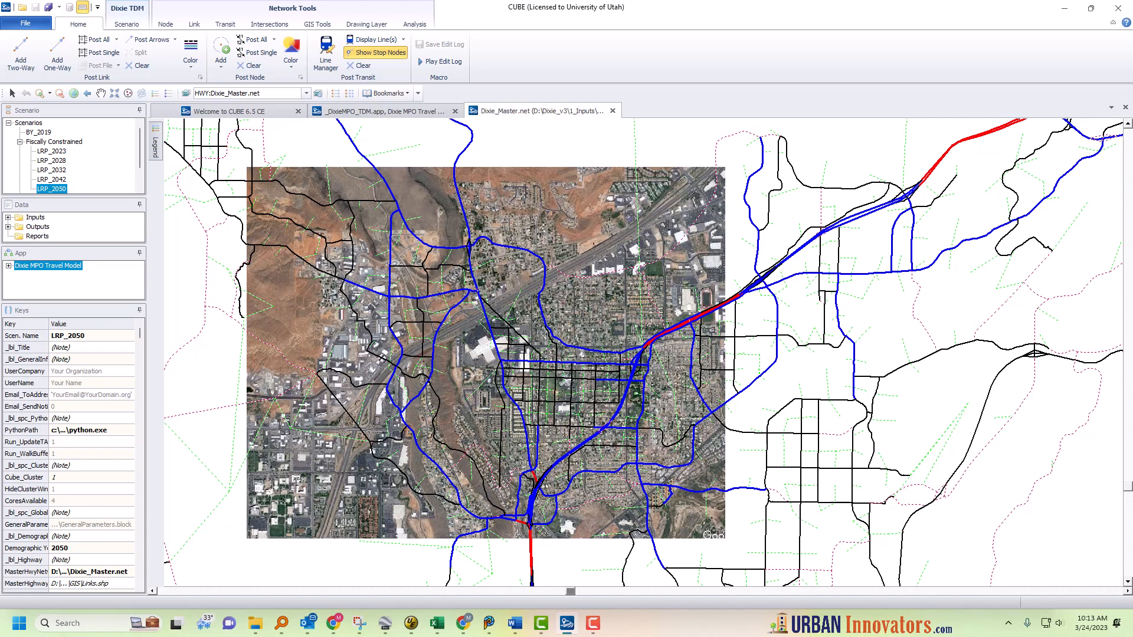
# - Switch to Google Earth Pro and examine the satellite imagery of St. George, covering the street grid, campus and freeway interchange
pyautogui.moveTo(0, 107); pyautogui.dragTo(790, 3)
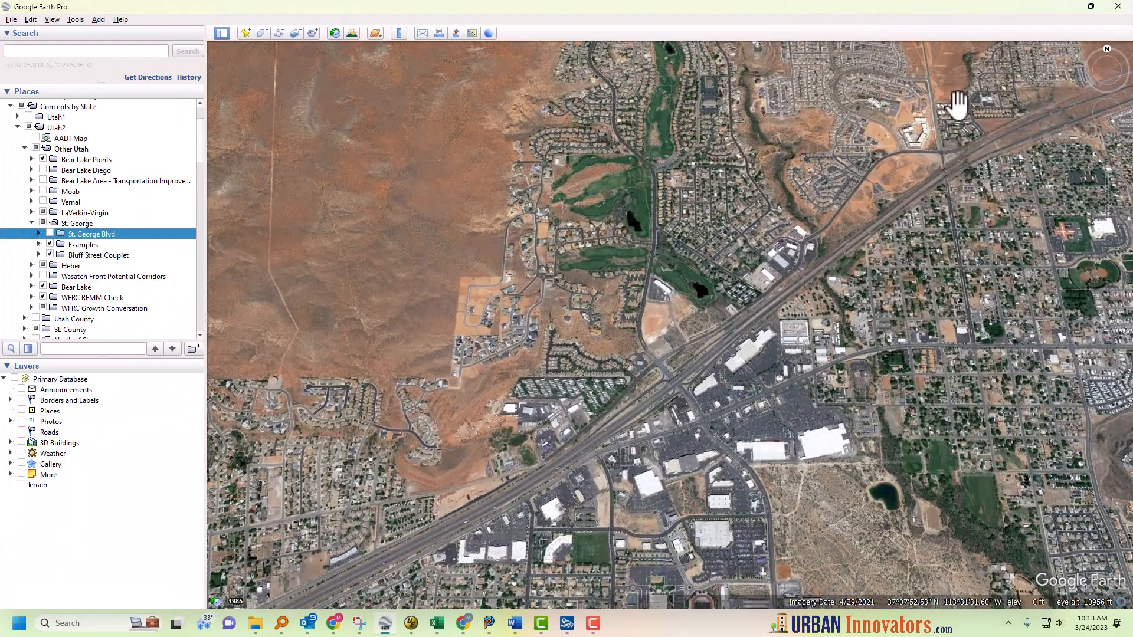
pyautogui.scroll(-3, 568, 508)
pyautogui.moveTo(529, 551); pyautogui.dragTo(649, 233)
pyautogui.moveTo(356, 485); pyautogui.dragTo(715, 390)
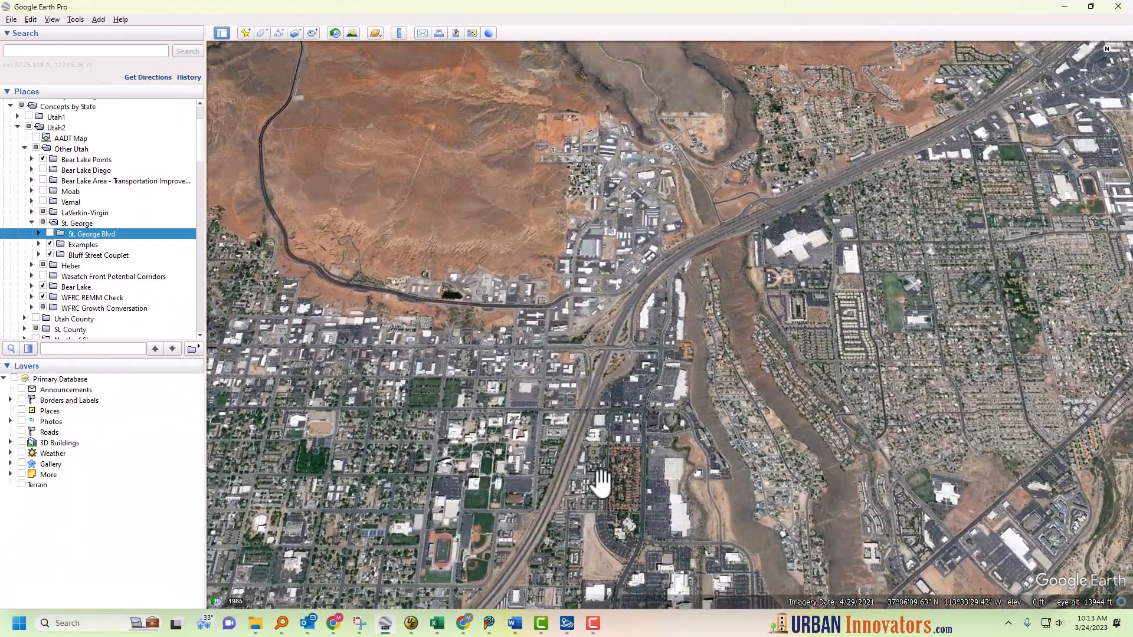
pyautogui.scroll(3, 501, 502)
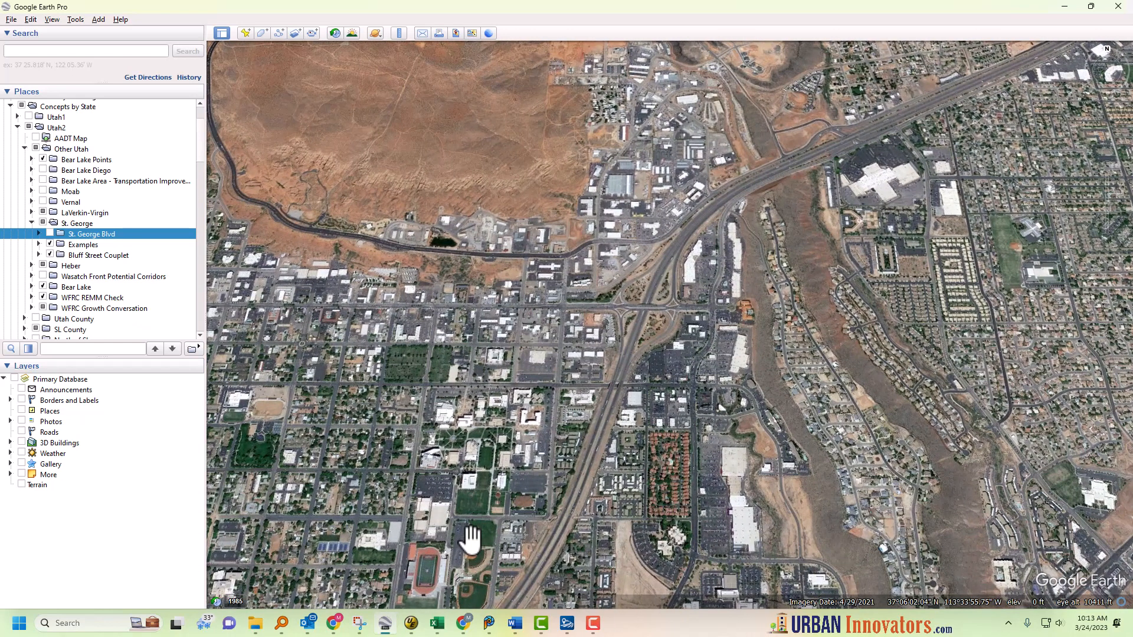
pyautogui.scroll(-2, 470, 538)
pyautogui.moveTo(462, 522); pyautogui.dragTo(564, 415)
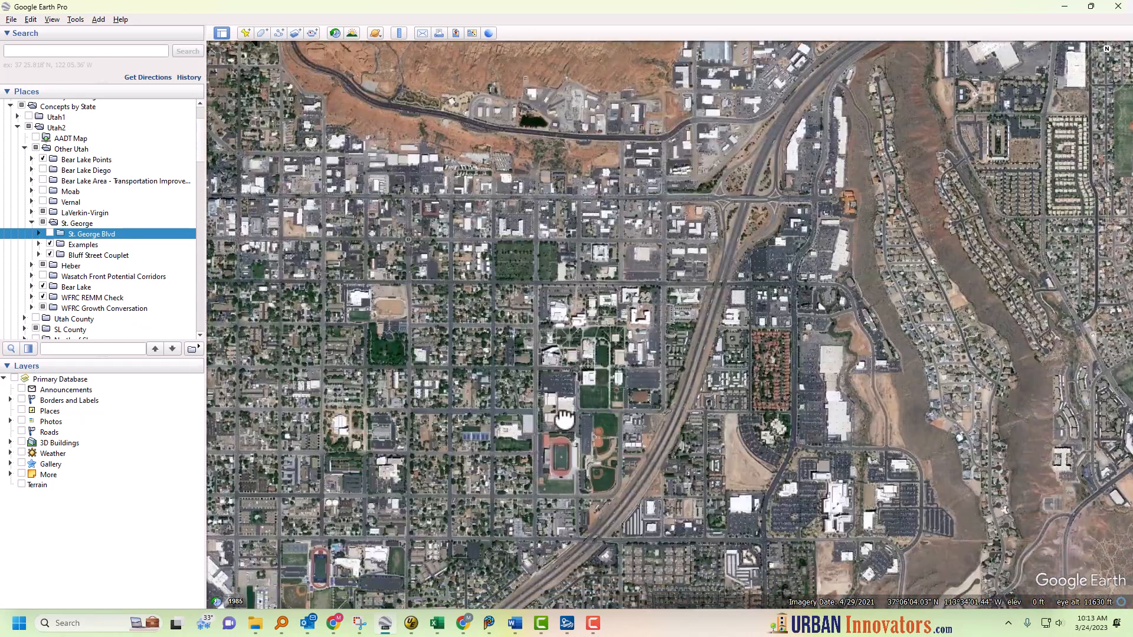
pyautogui.scroll(3, 545, 438)
pyautogui.scroll(2, 545, 438)
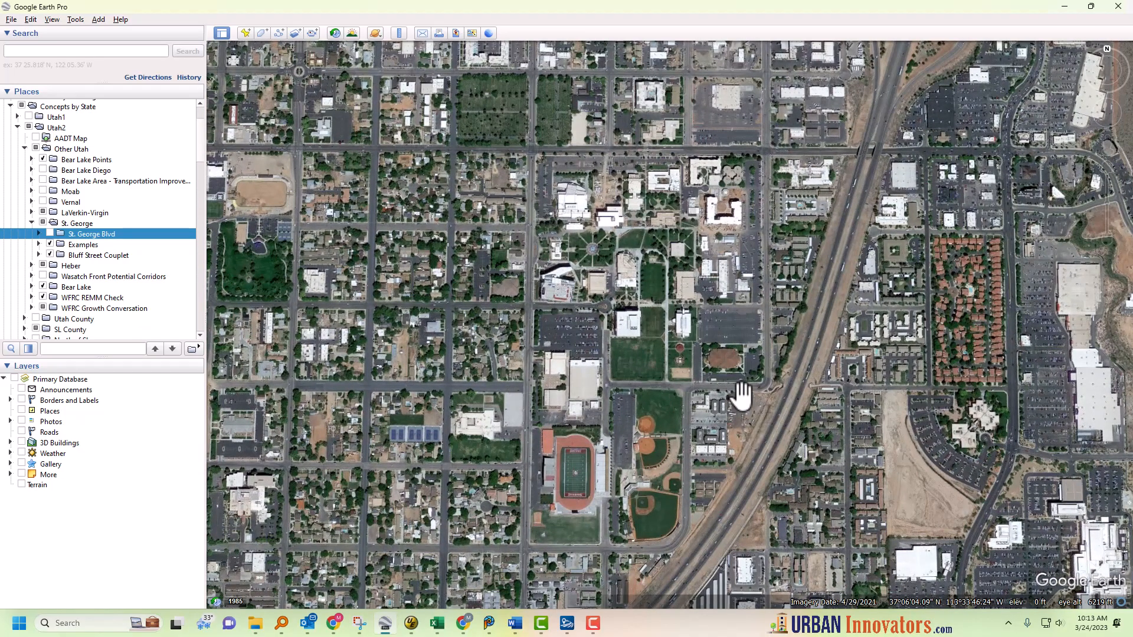
pyautogui.scroll(-2, 728, 399)
pyautogui.moveTo(749, 362); pyautogui.dragTo(607, 471)
pyautogui.scroll(-3, 608, 472)
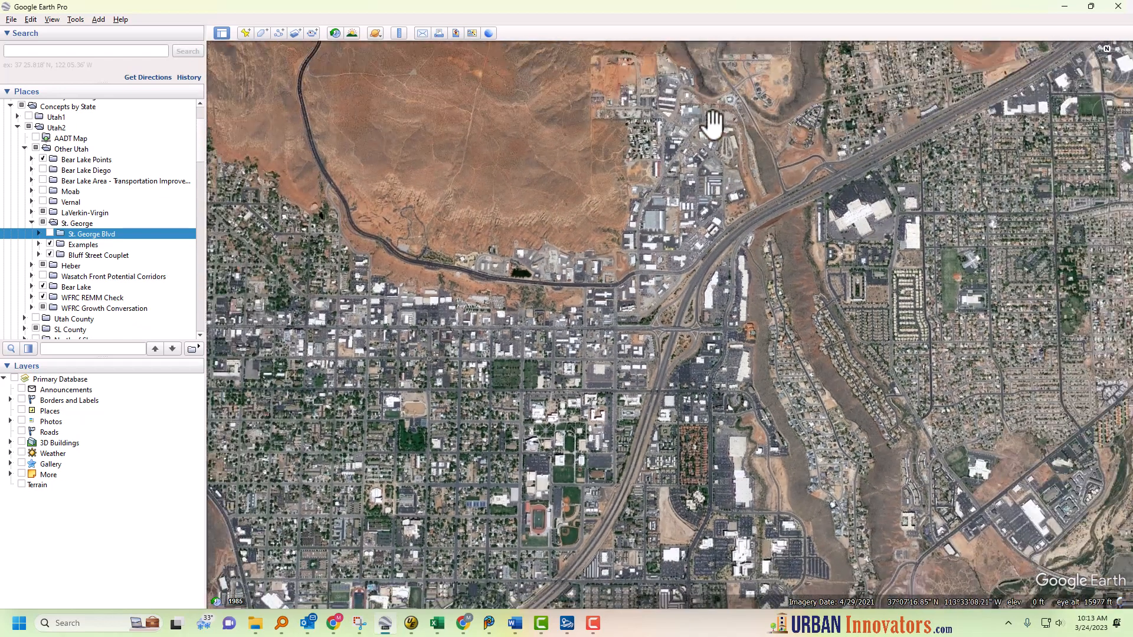
pyautogui.moveTo(560, 466); pyautogui.dragTo(586, 441)
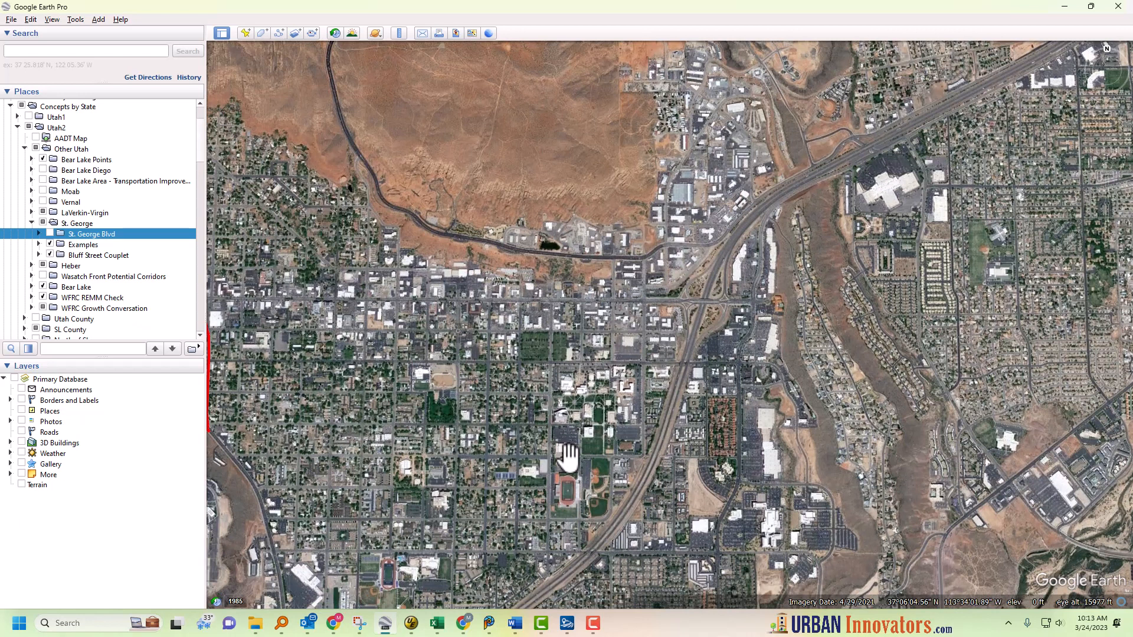
pyautogui.moveTo(566, 457); pyautogui.dragTo(484, 421)
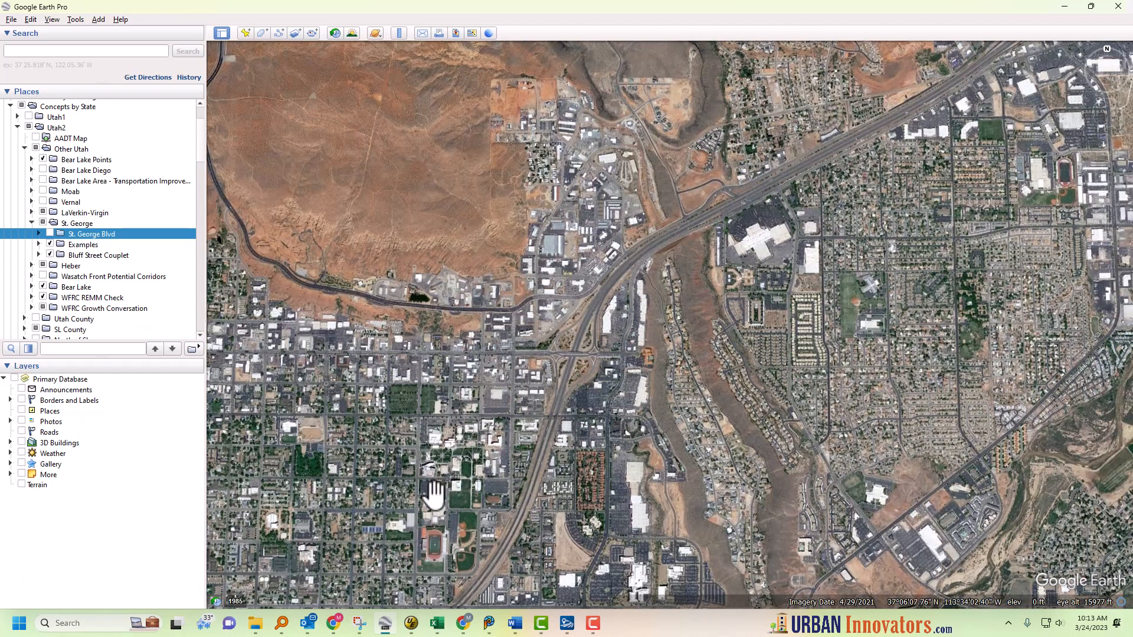
pyautogui.moveTo(587, 423); pyautogui.dragTo(567, 485)
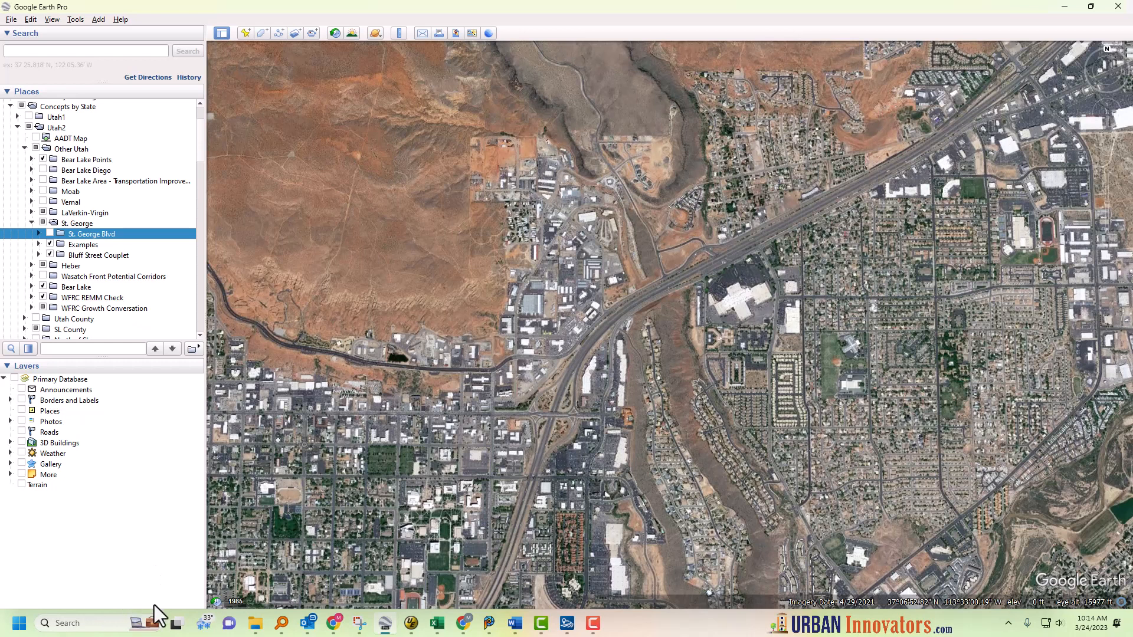
# - Capture a rectangular snip of the St. George satellite view with Snipping Tool, and return to CUBE
pyautogui.click(101, 624)
pyautogui.write('snipping To')
pyautogui.press('Return')
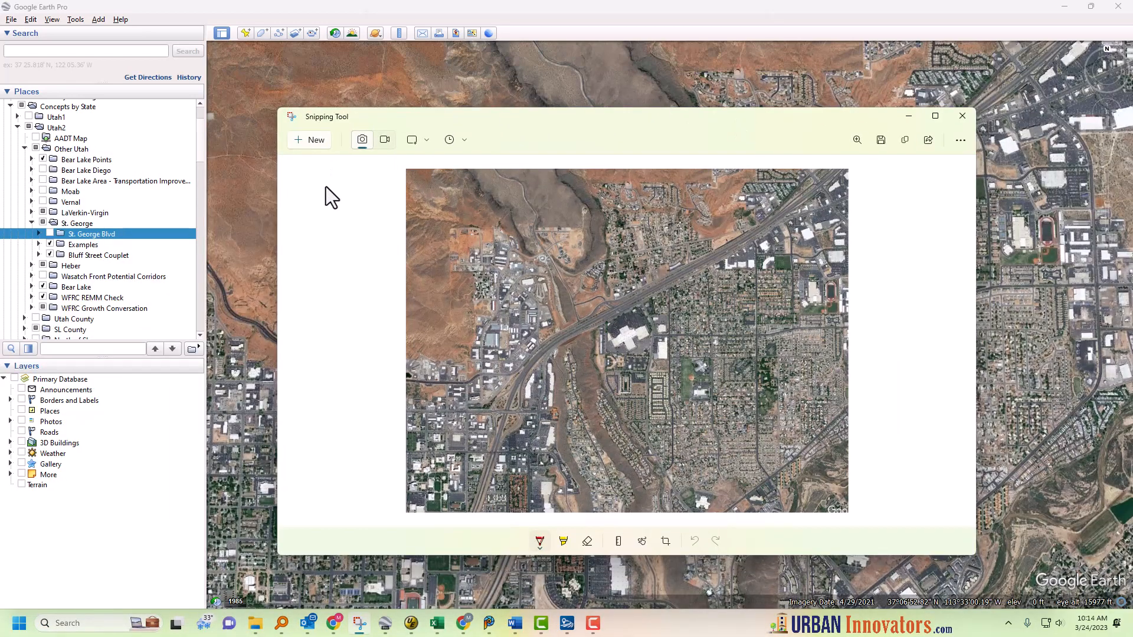
pyautogui.click(320, 146)
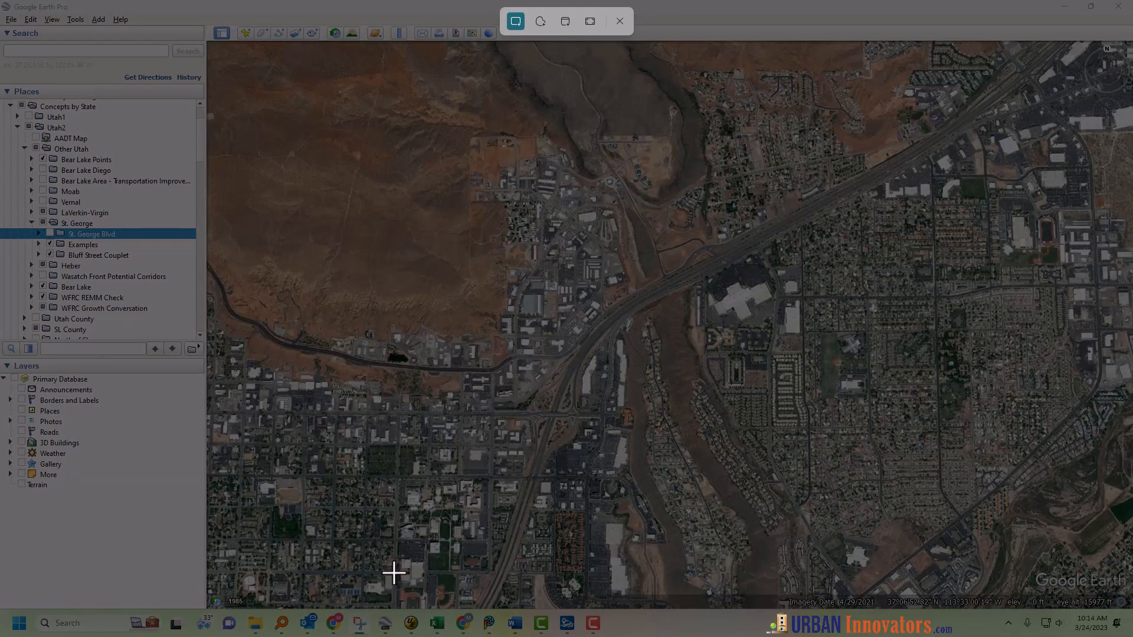
pyautogui.moveTo(394, 572); pyautogui.dragTo(1053, 53)
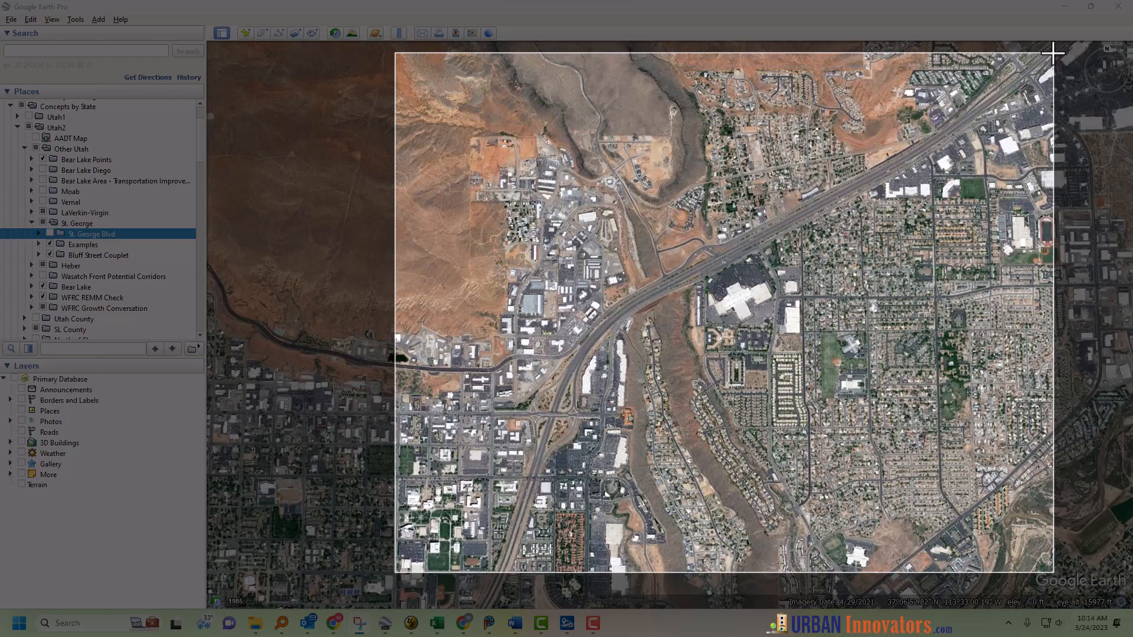
pyautogui.moveTo(1053, 53); pyautogui.dragTo(1053, 53)
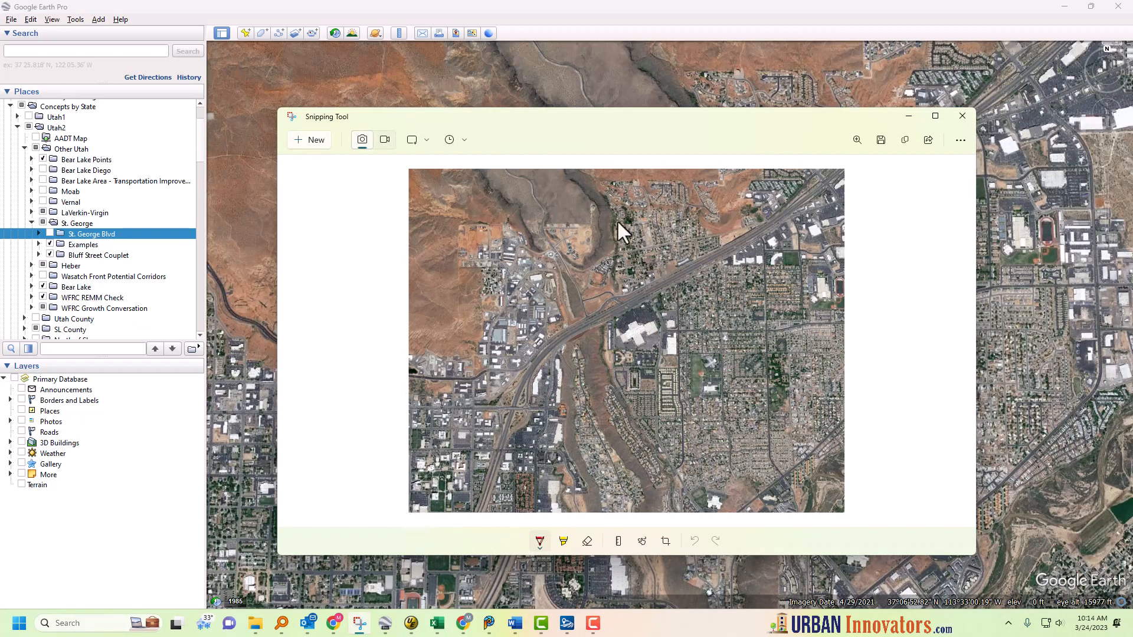
pyautogui.click(906, 116)
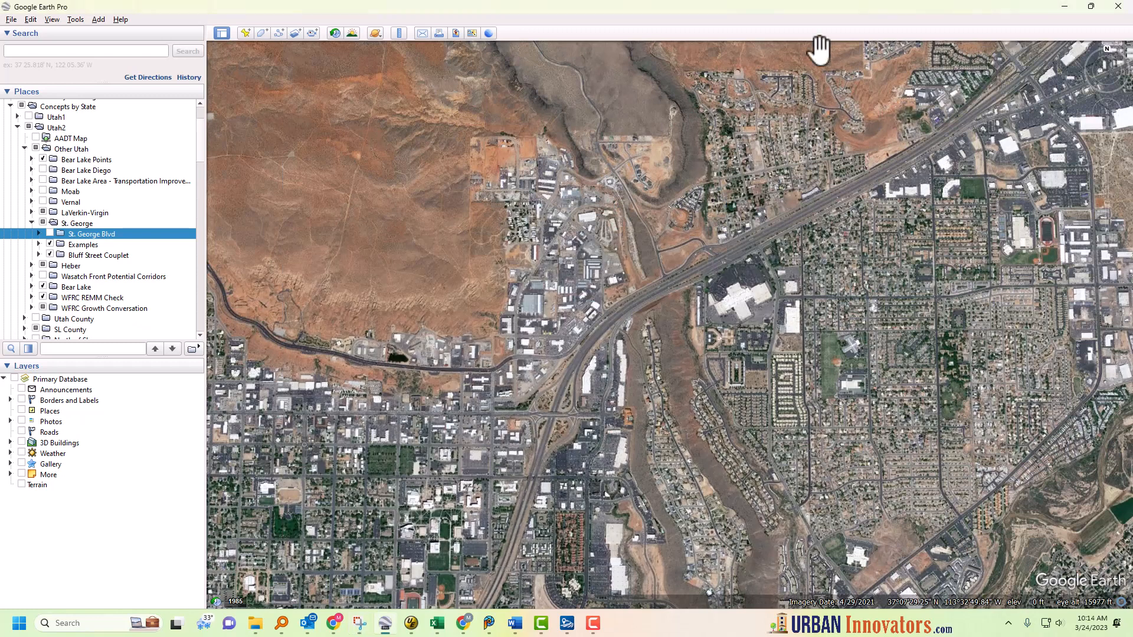
pyautogui.click(1063, 9)
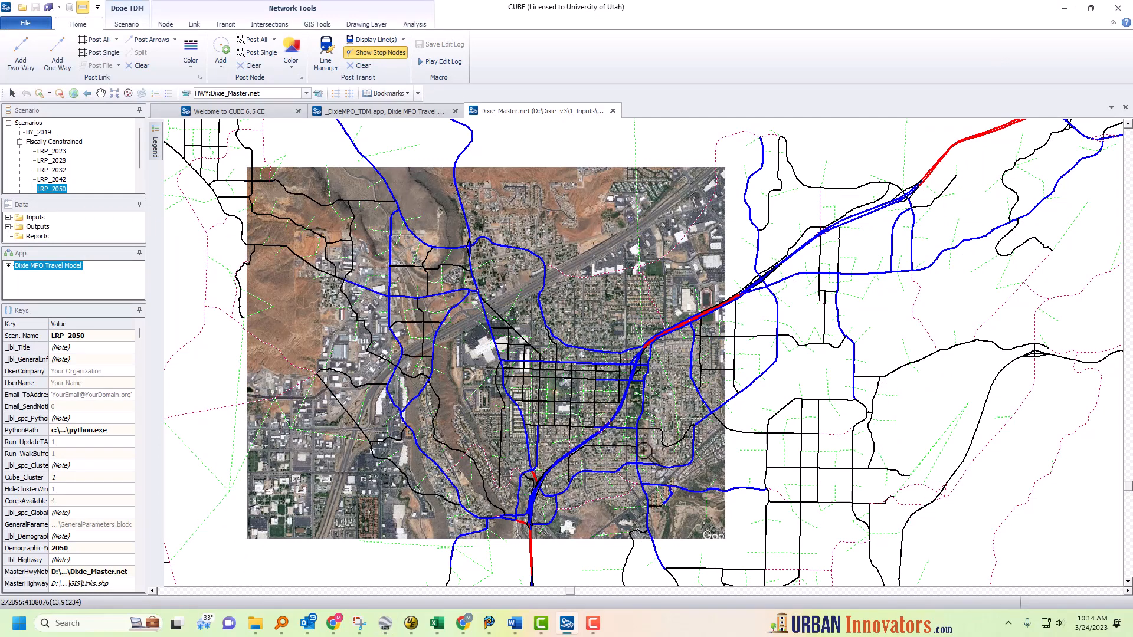
# - Open the attributes of the highway node at the street intersection just east of the school
pyautogui.scroll(1, 654, 393)
pyautogui.scroll(1, 662, 432)
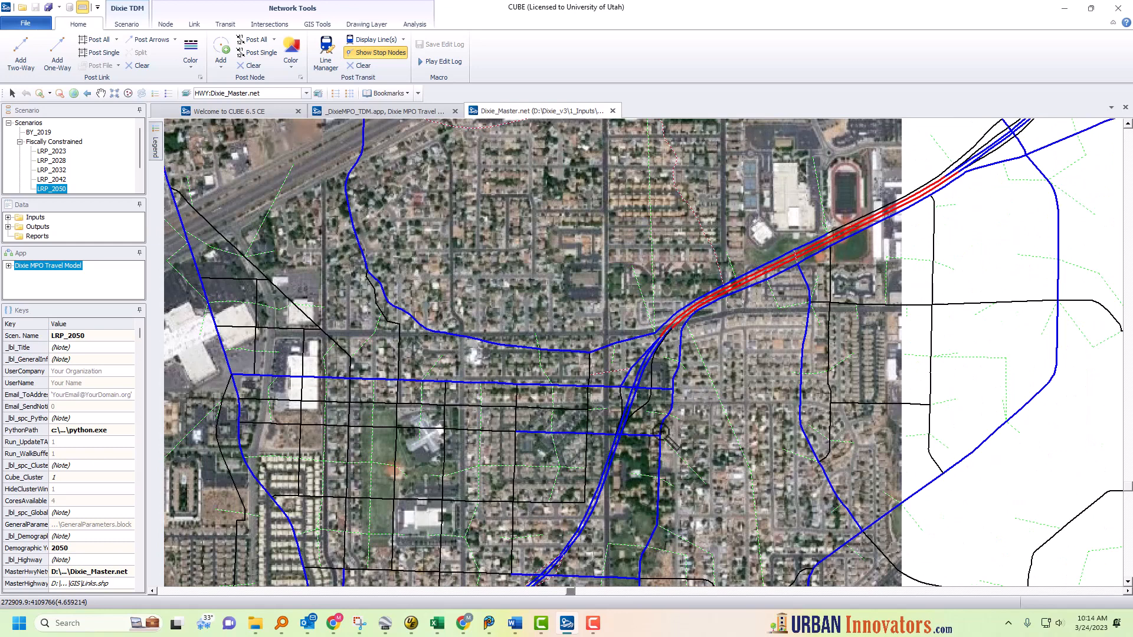
pyautogui.click(101, 92)
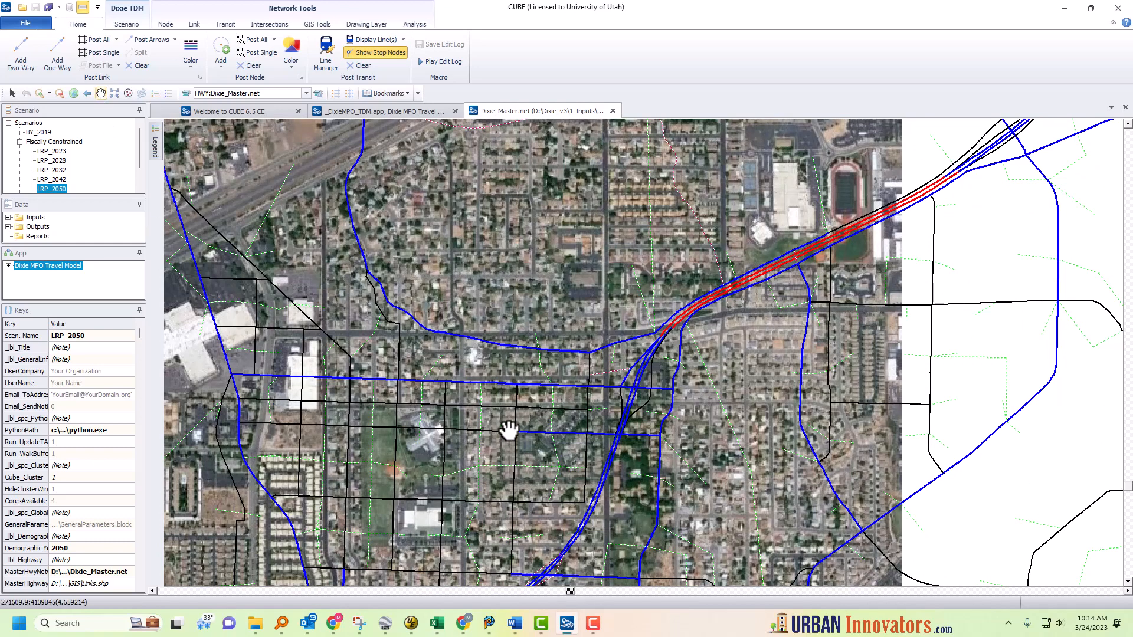
pyautogui.moveTo(509, 432); pyautogui.dragTo(393, 308)
pyautogui.scroll(3, 432, 360)
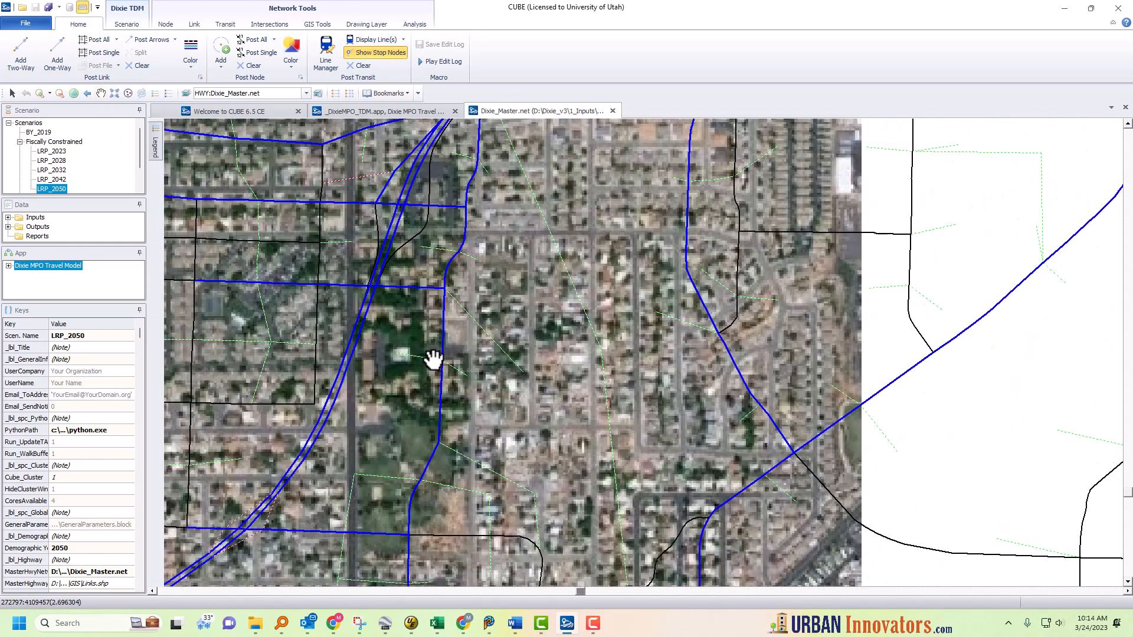
pyautogui.moveTo(333, 375); pyautogui.dragTo(604, 387)
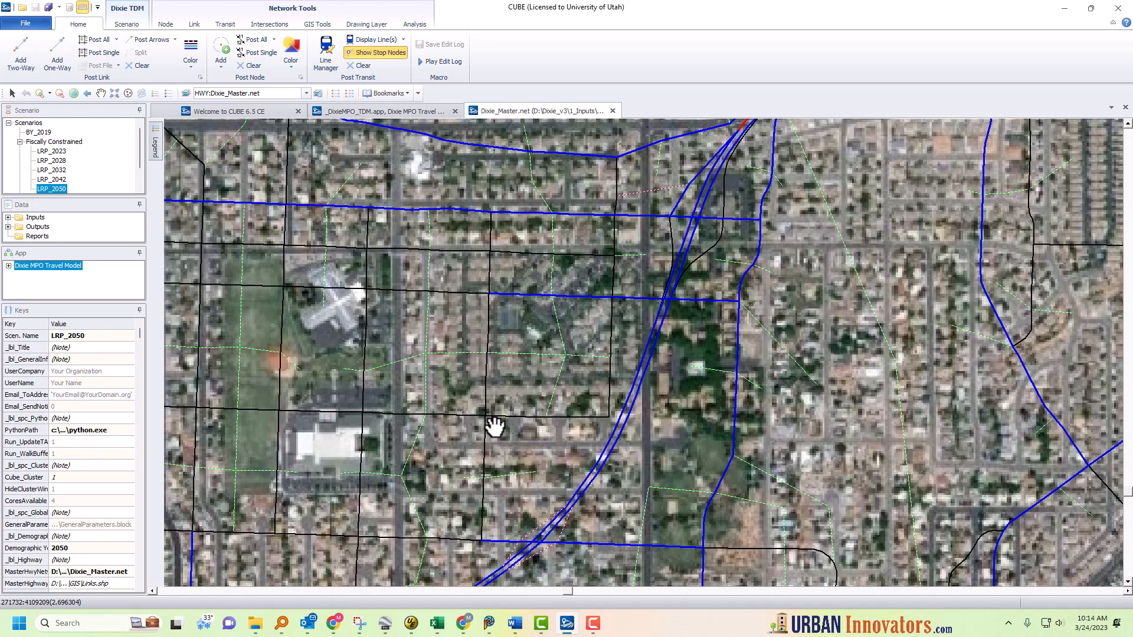
pyautogui.click(39, 94)
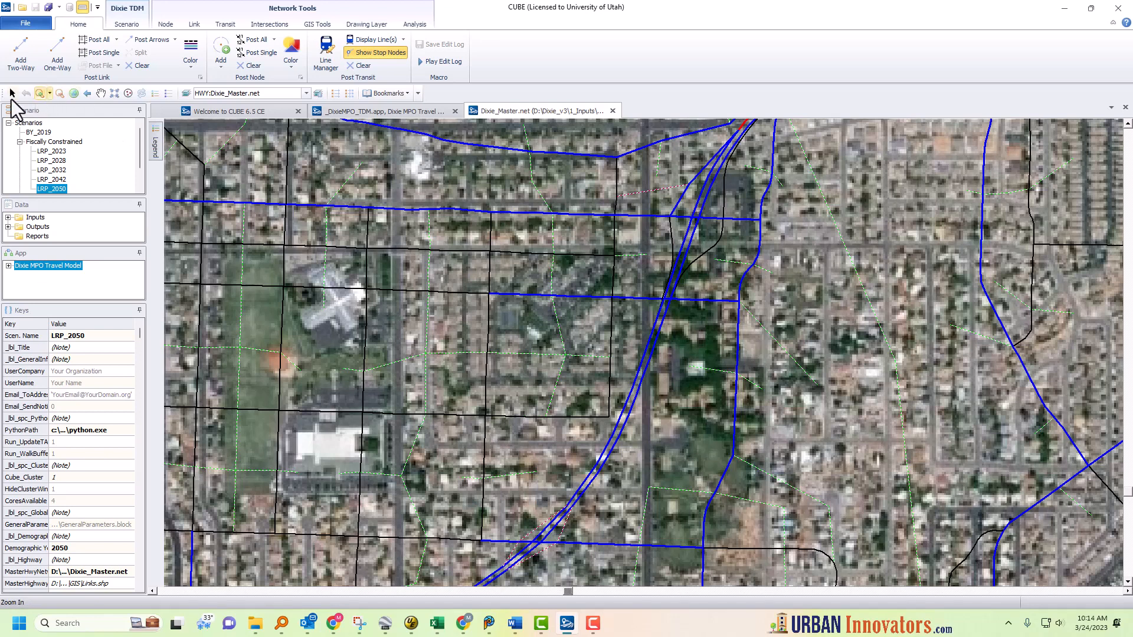
pyautogui.click(11, 94)
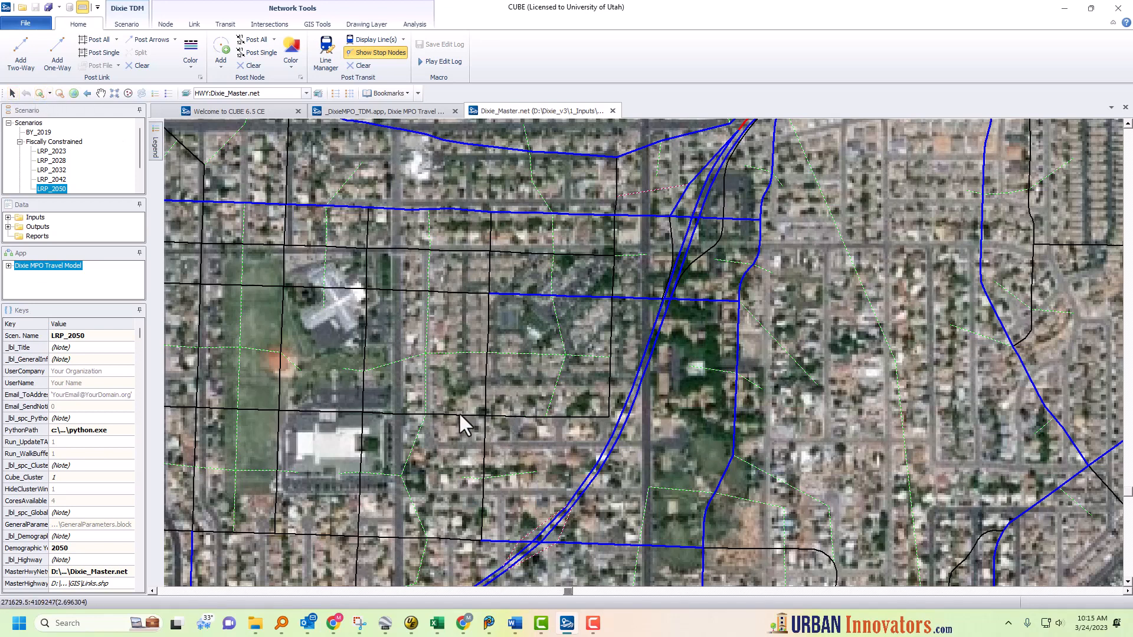
pyautogui.click(484, 414)
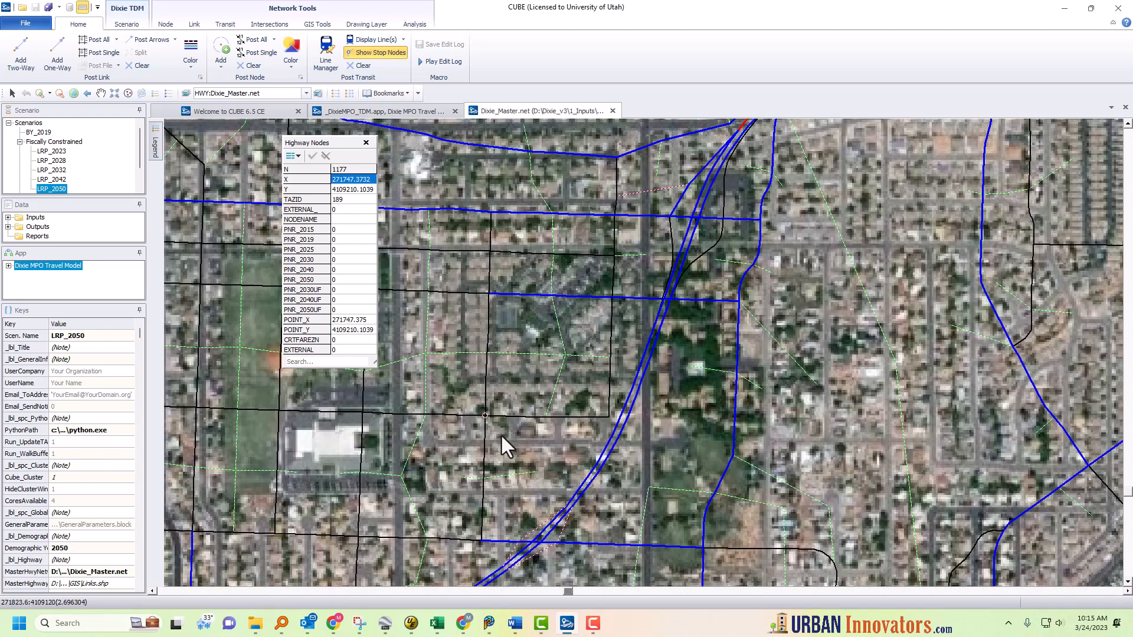
# - Set the StGeorge_ForCube.jpg image layer's base point X to 271747, the whole-number part of the node's X coordinate
pyautogui.click(349, 181)
pyautogui.moveTo(352, 181); pyautogui.dragTo(318, 179)
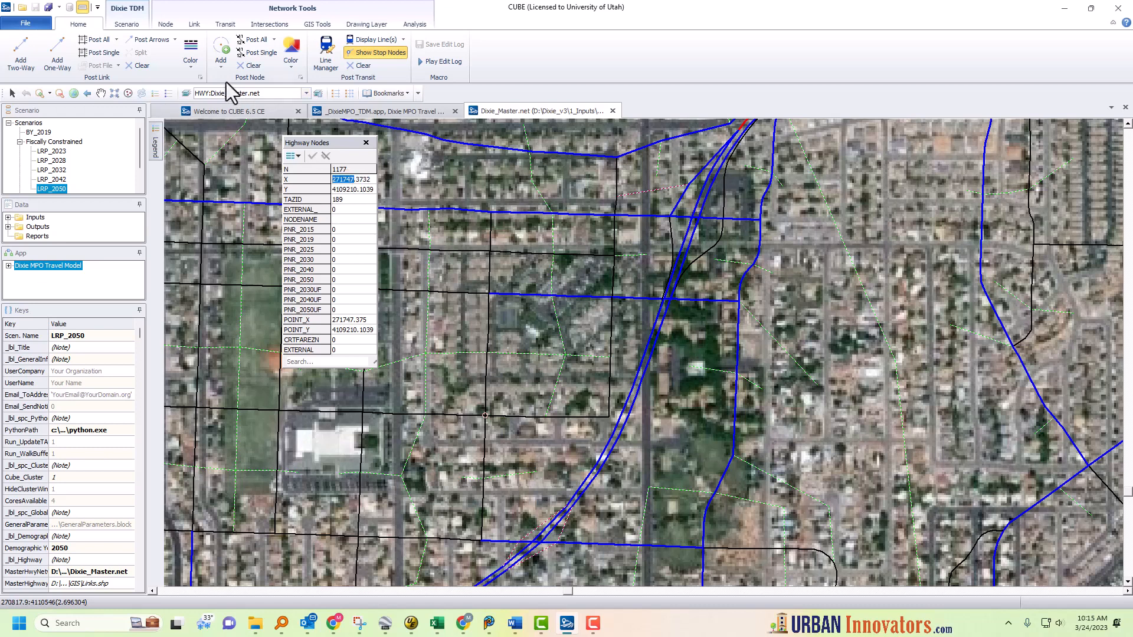
pyautogui.click(187, 97)
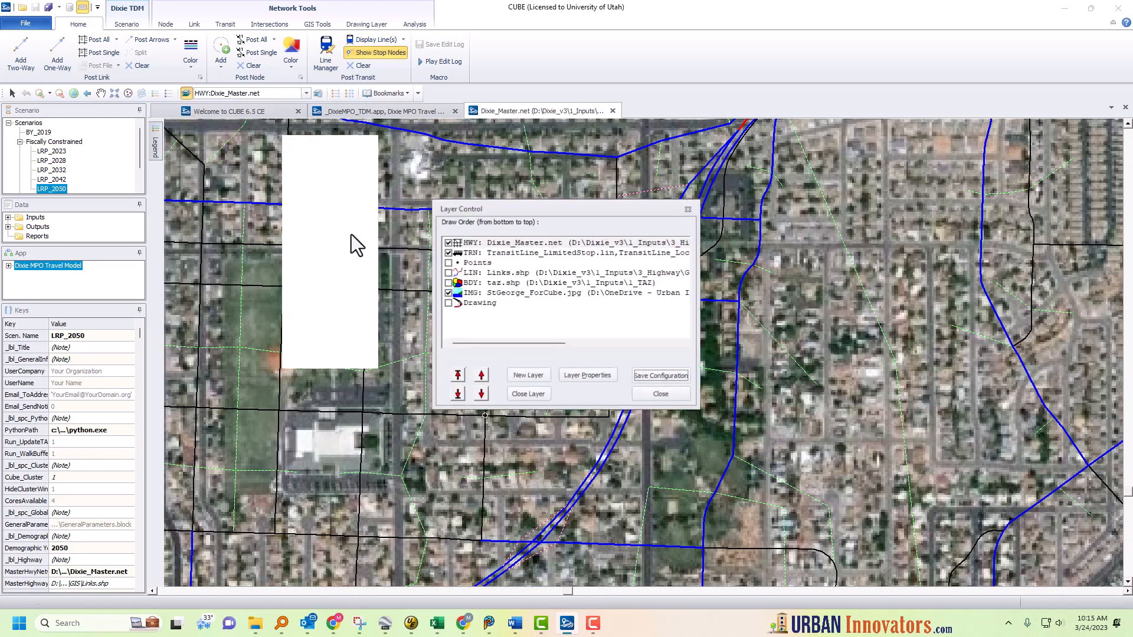
pyautogui.doubleClick(505, 294)
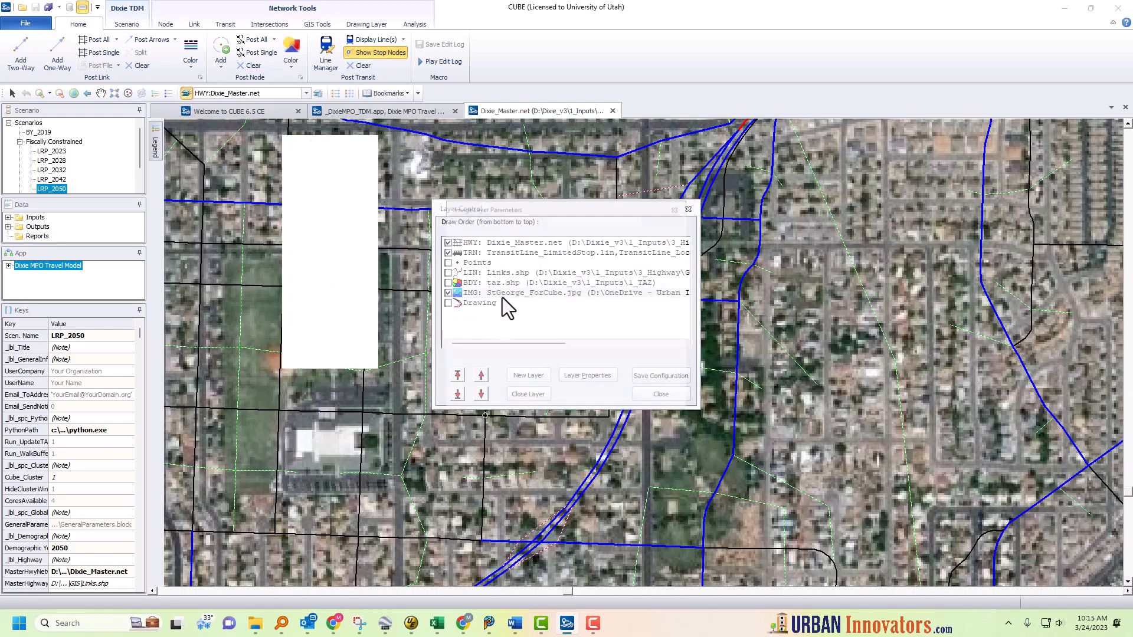
pyautogui.doubleClick(578, 236)
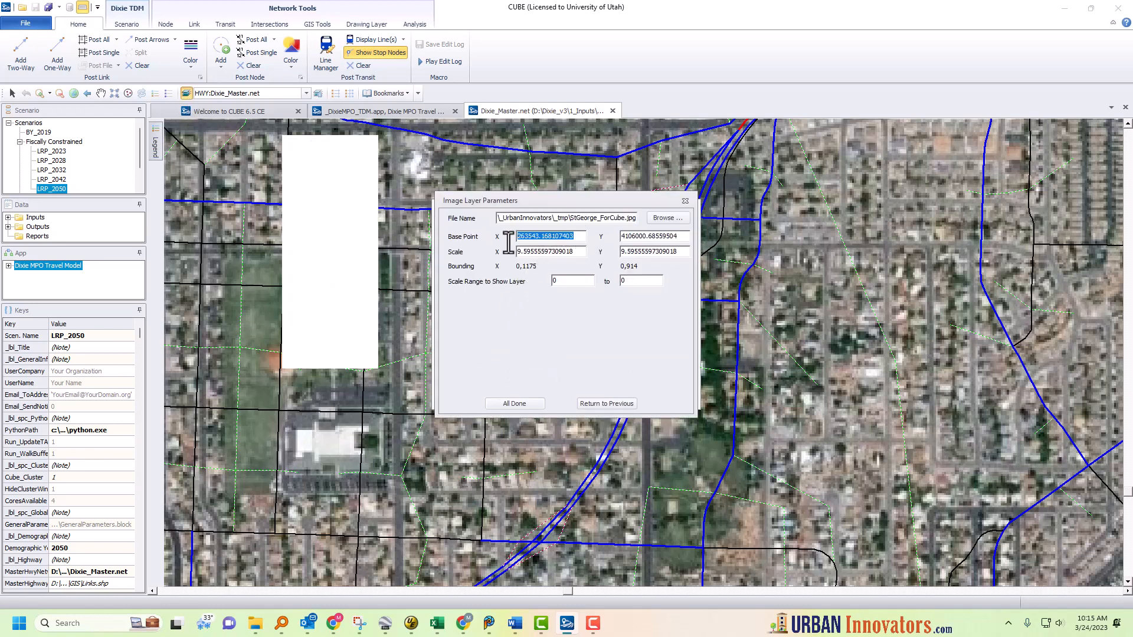
pyautogui.write('271747')
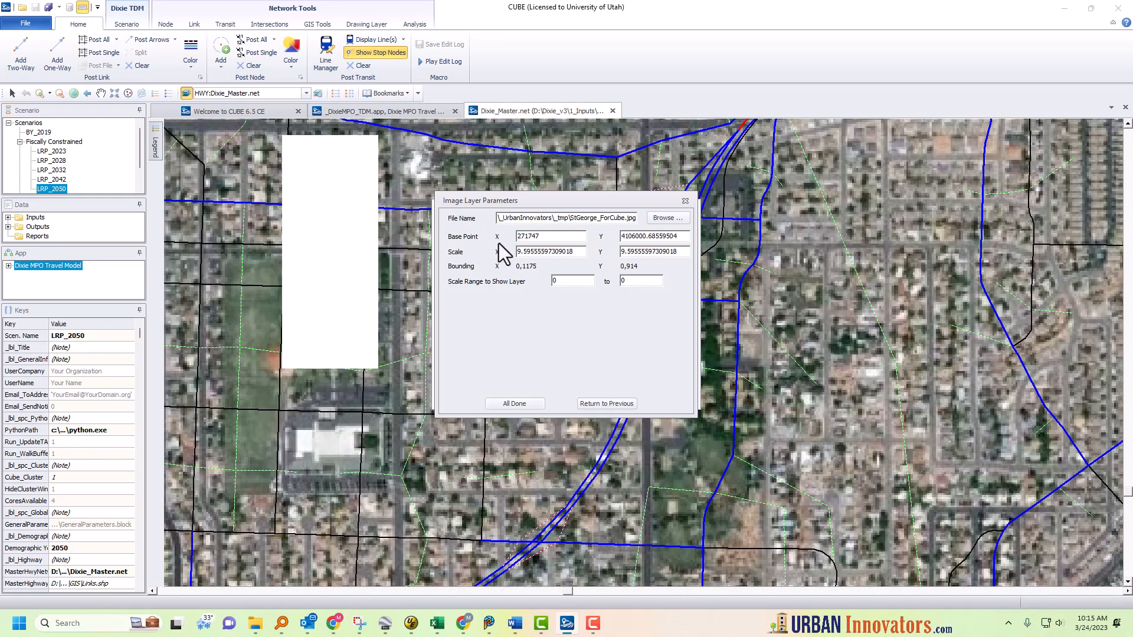
pyautogui.click(517, 405)
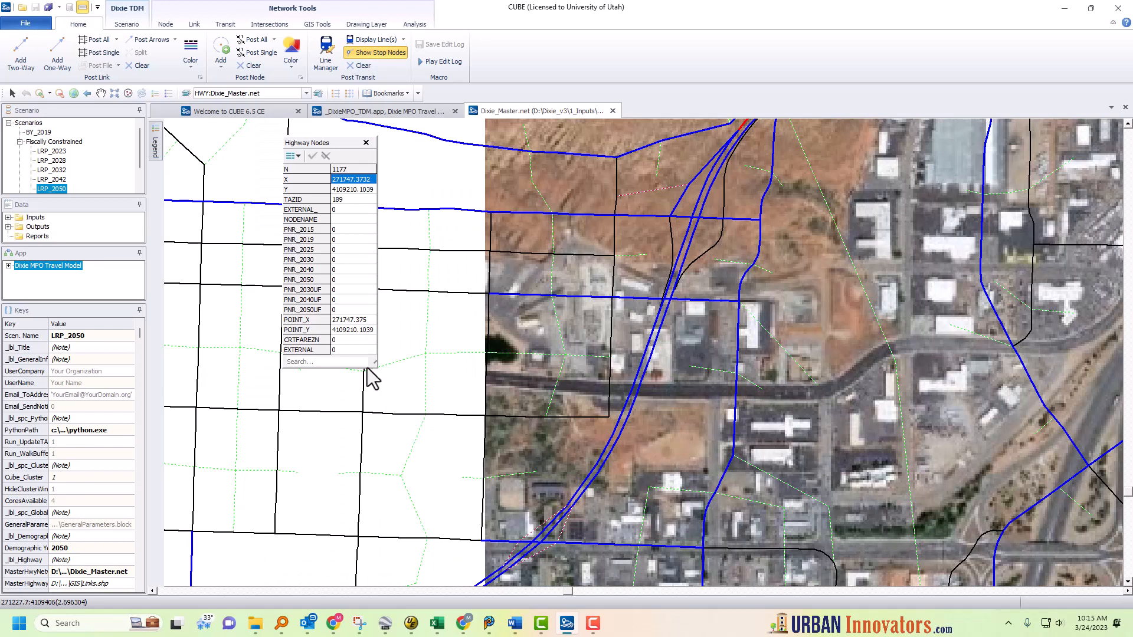
# - Set the StGeorge_ForCube.jpg image layer's base point Y to 4109210, the whole-number part of the node's Y coordinate
pyautogui.click(342, 189)
pyautogui.moveTo(358, 190); pyautogui.dragTo(284, 193)
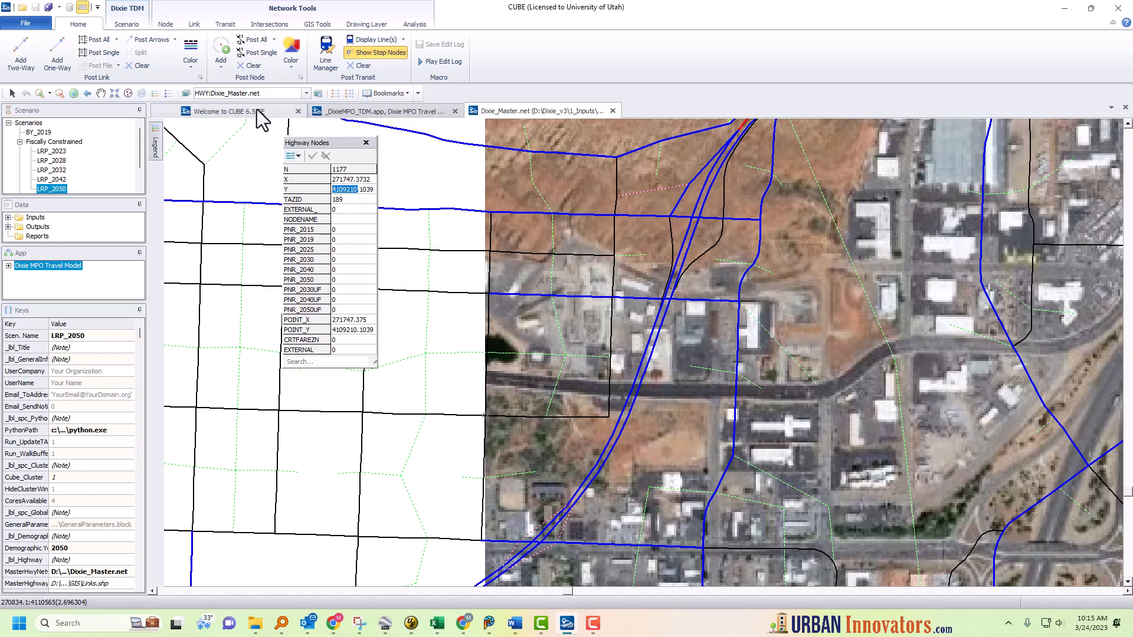
pyautogui.click(187, 95)
pyautogui.click(497, 295)
pyautogui.doubleClick(498, 295)
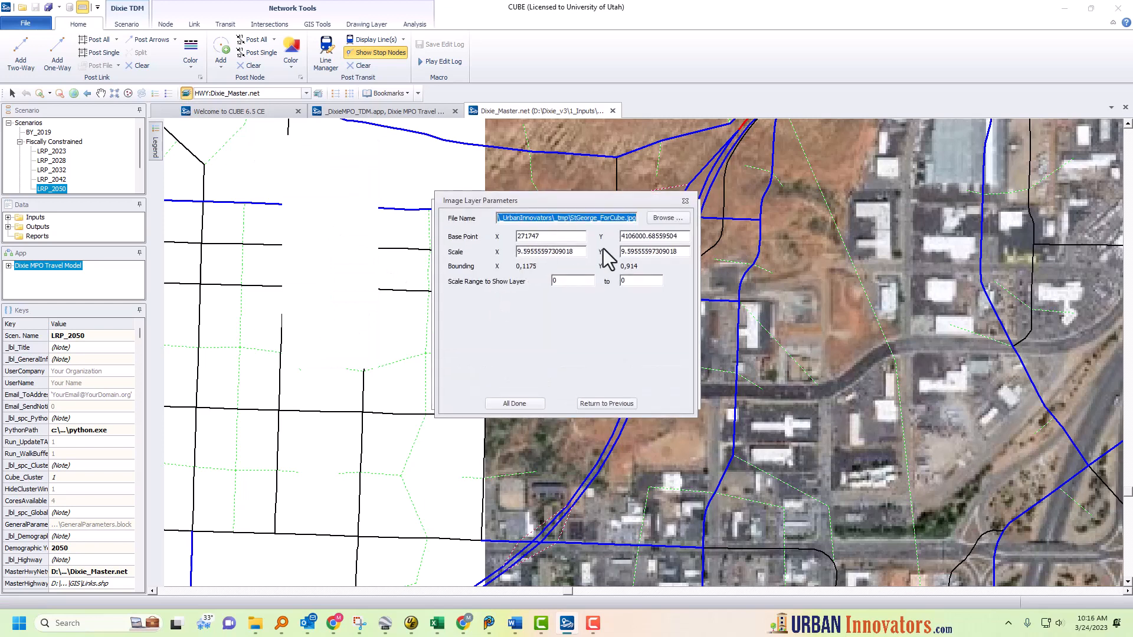
pyautogui.moveTo(687, 236); pyautogui.dragTo(454, 233)
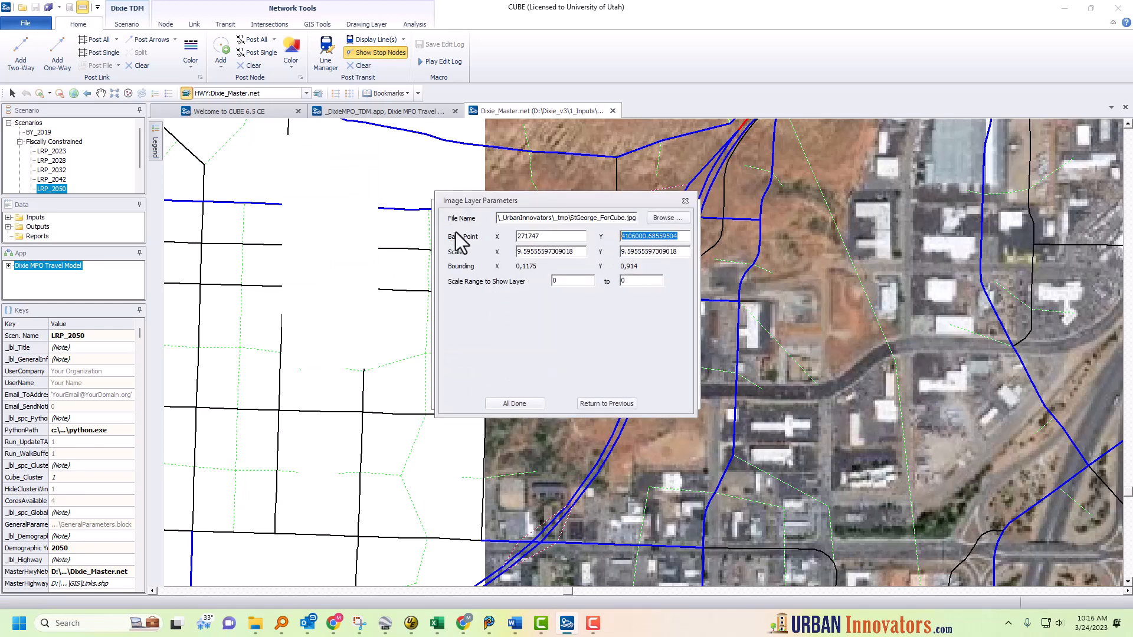
pyautogui.write('4109210')
pyautogui.click(532, 405)
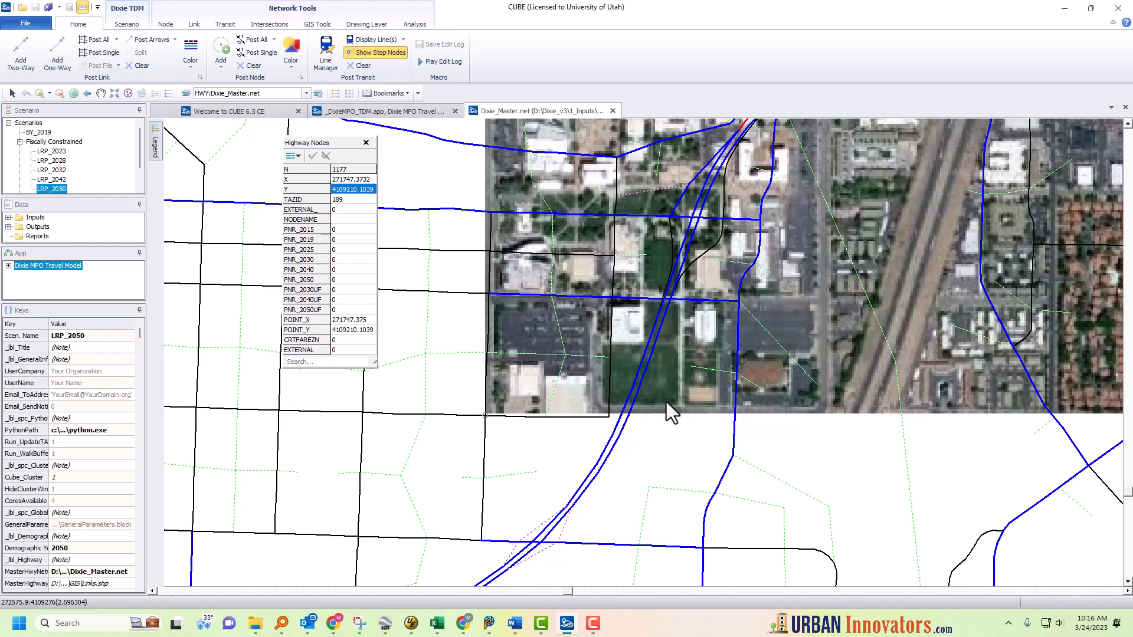
# - Set the X and Y scale of the StGeorge_ForCube.jpg image layer to 4
pyautogui.scroll(-2, 666, 401)
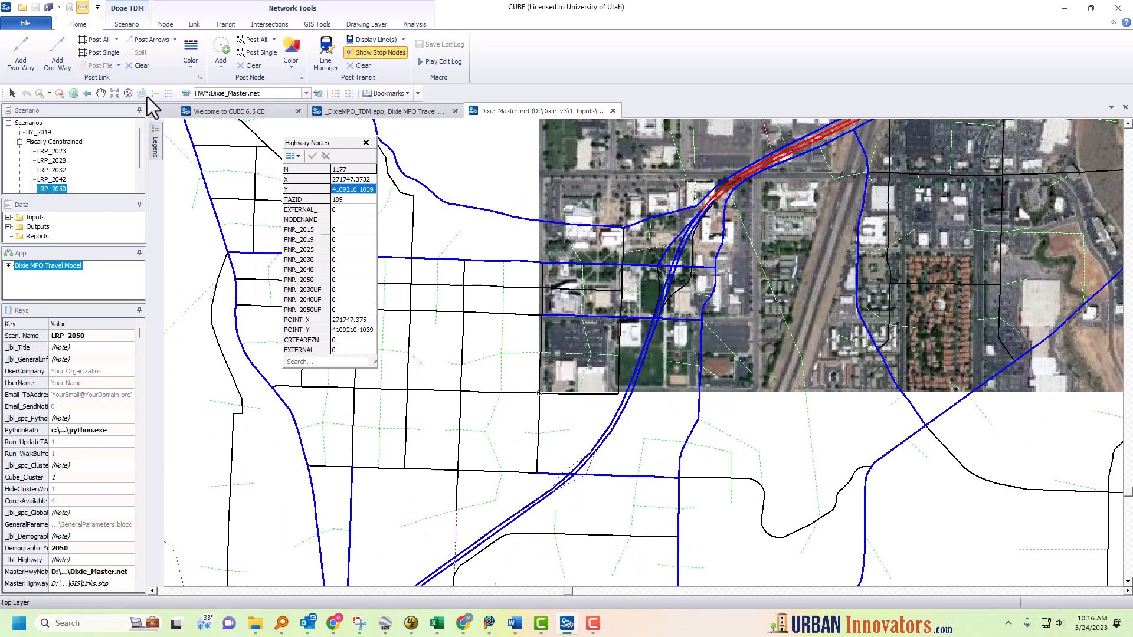
pyautogui.click(100, 93)
pyautogui.moveTo(693, 188); pyautogui.dragTo(433, 323)
pyautogui.scroll(-4, 433, 323)
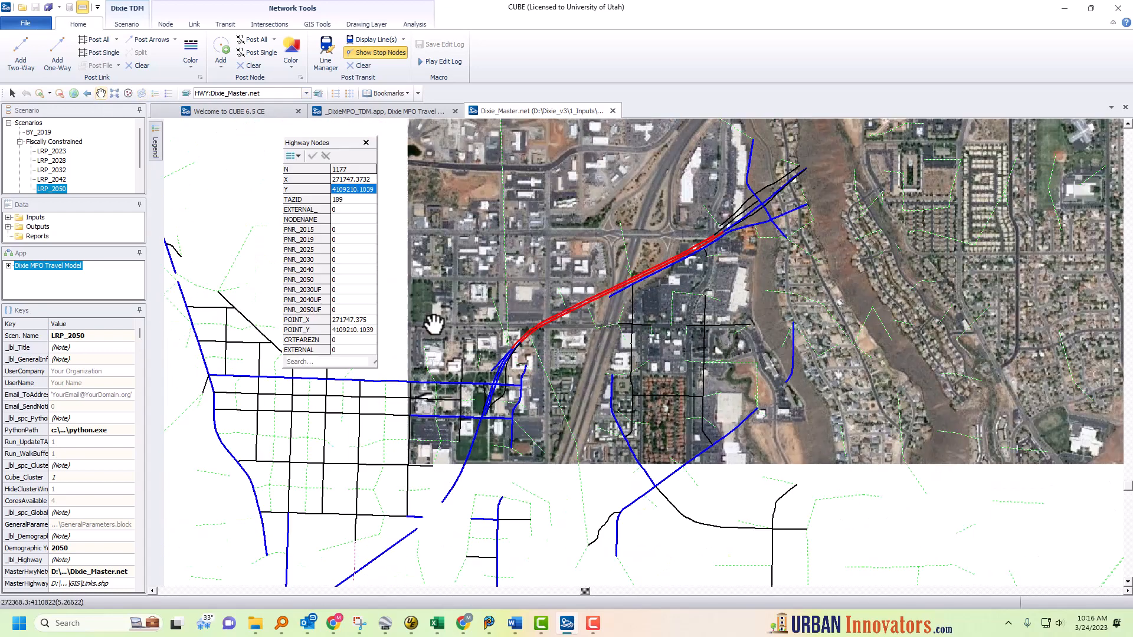
pyautogui.scroll(-2, 641, 366)
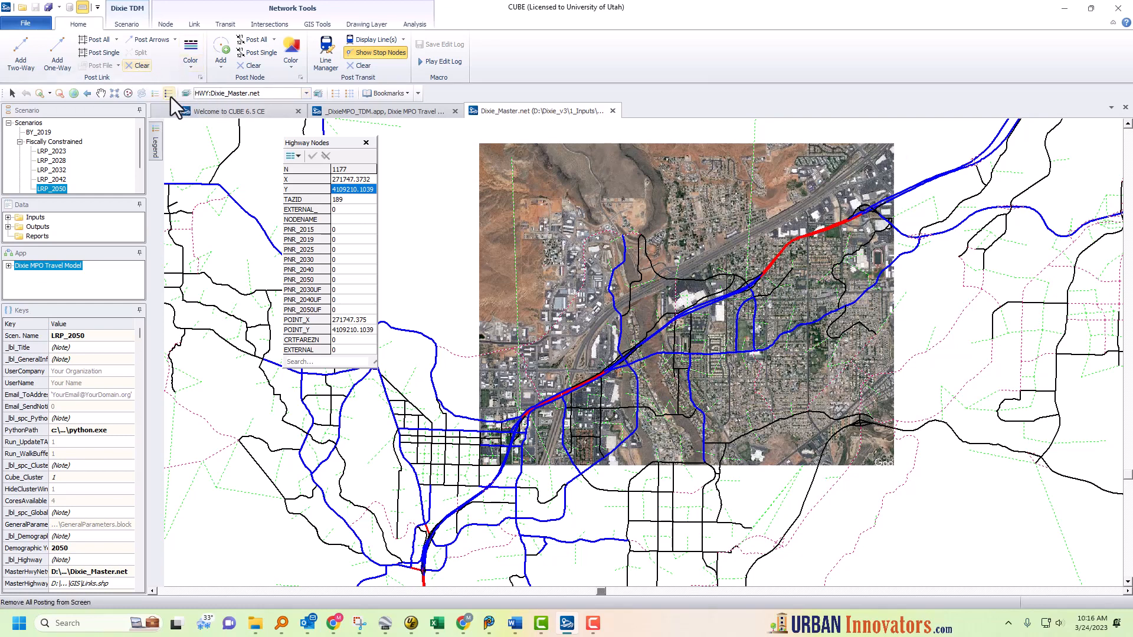
pyautogui.click(187, 92)
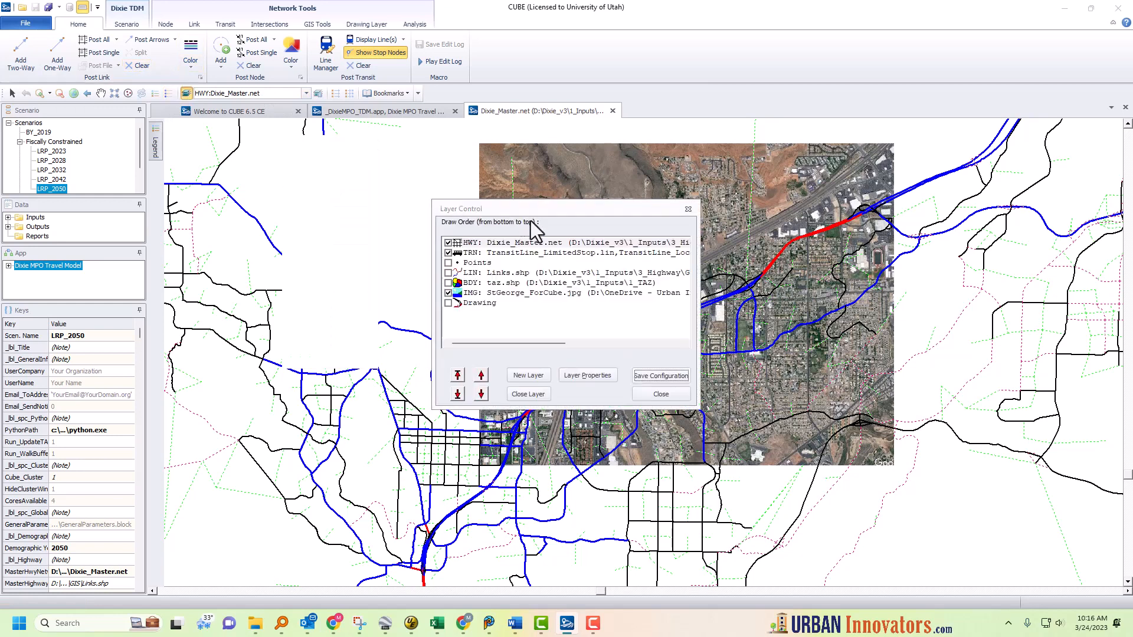
pyautogui.doubleClick(507, 295)
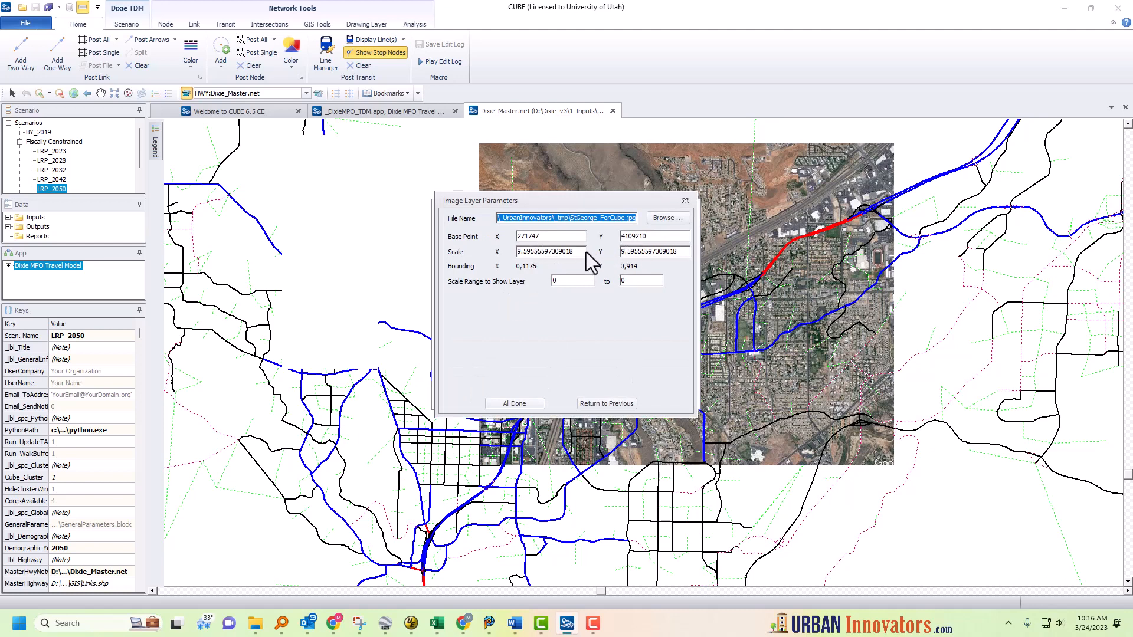
pyautogui.moveTo(577, 251); pyautogui.dragTo(518, 252)
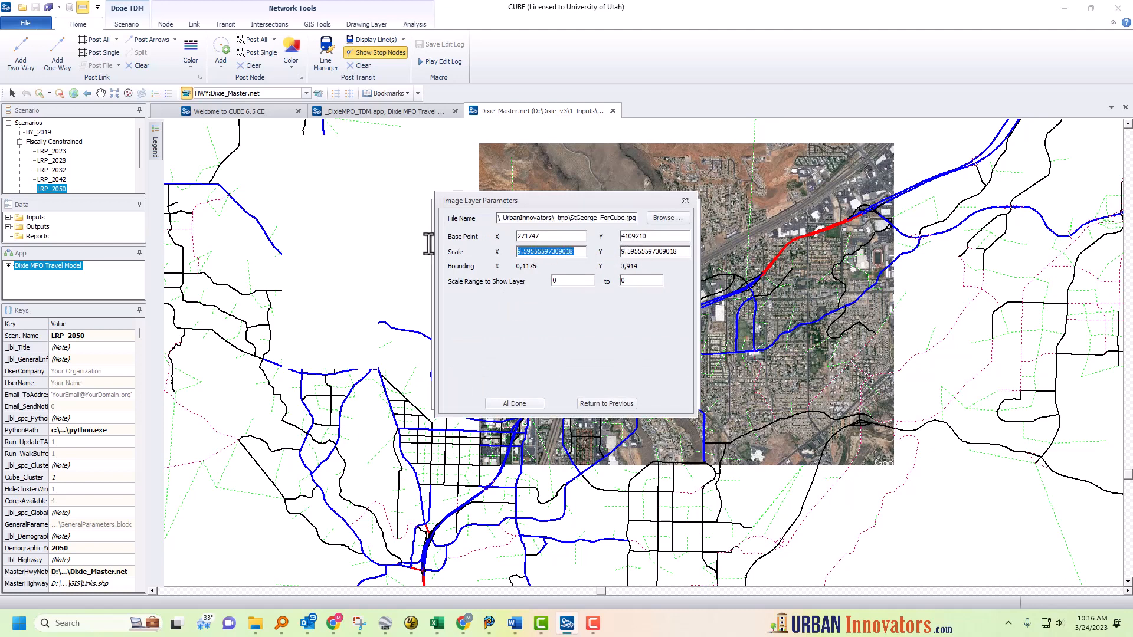
pyautogui.write('4')
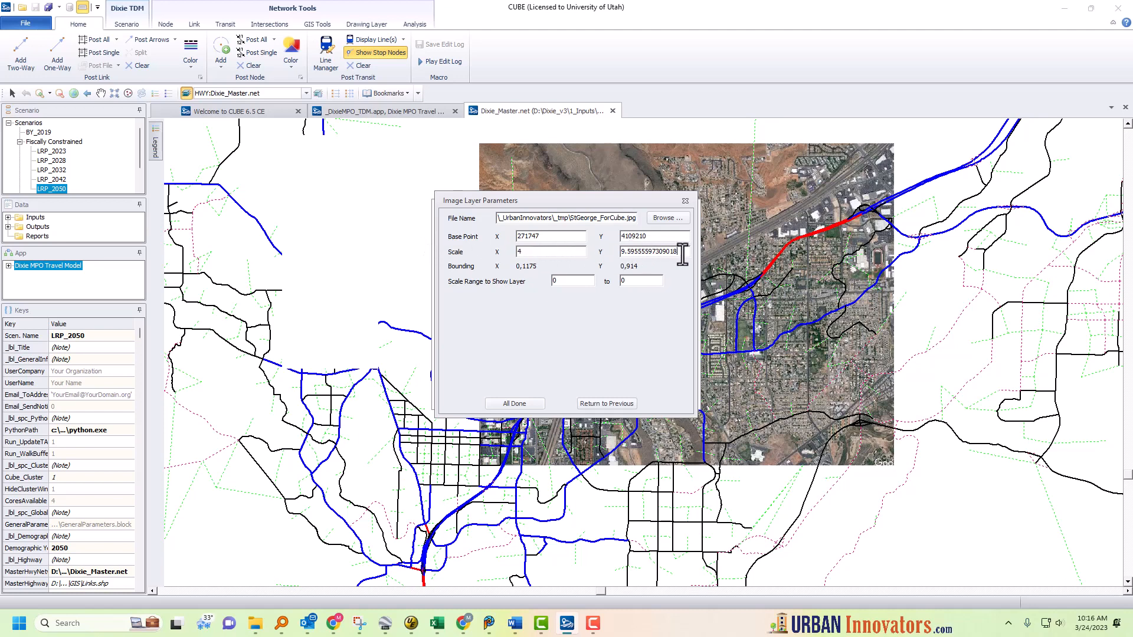
pyautogui.click(517, 405)
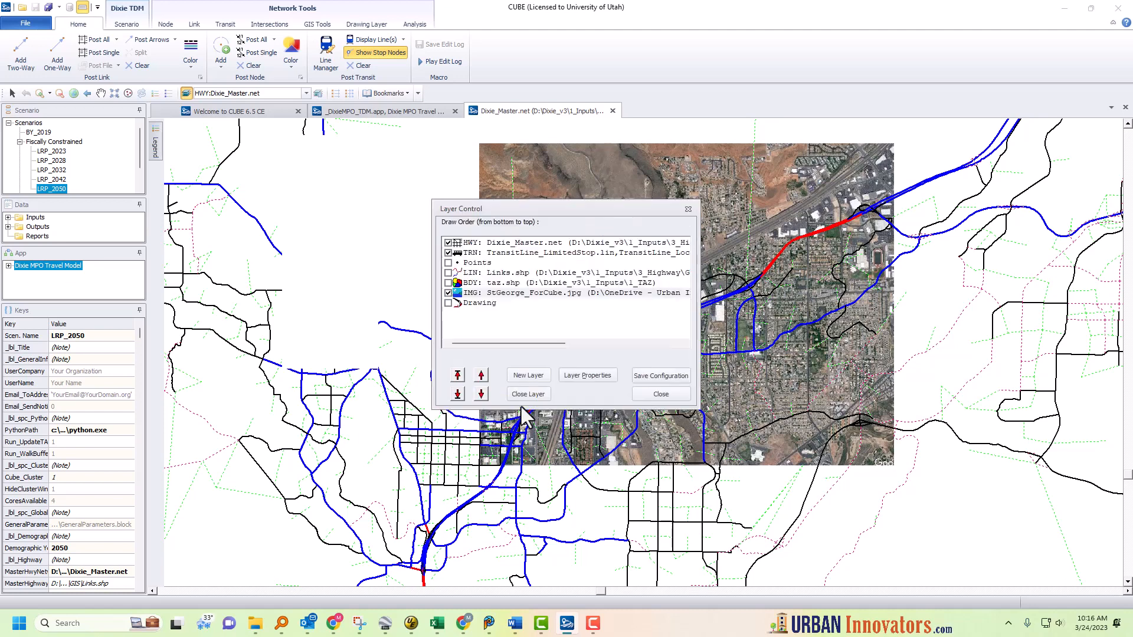
# - Fine-tune the StGeorge_ForCube.jpg image layer's scale, setting X to 3.6 and adjusting Y to match the network
pyautogui.scroll(2, 574, 430)
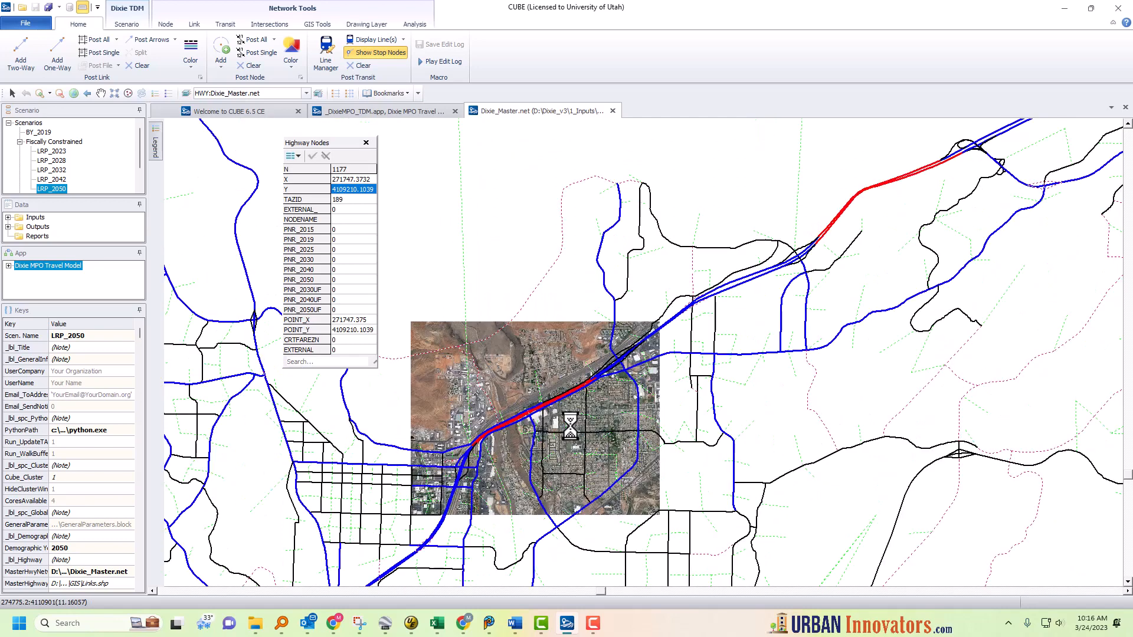
pyautogui.scroll(2, 570, 426)
pyautogui.moveTo(595, 456); pyautogui.dragTo(726, 347)
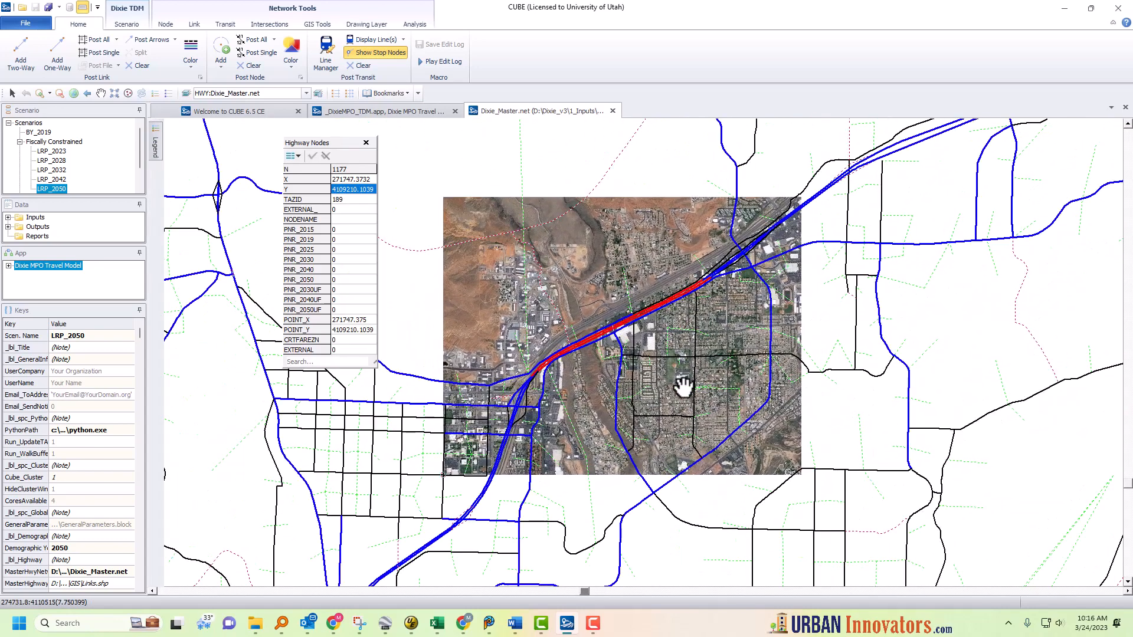
pyautogui.scroll(2, 684, 387)
pyautogui.moveTo(685, 384); pyautogui.dragTo(739, 418)
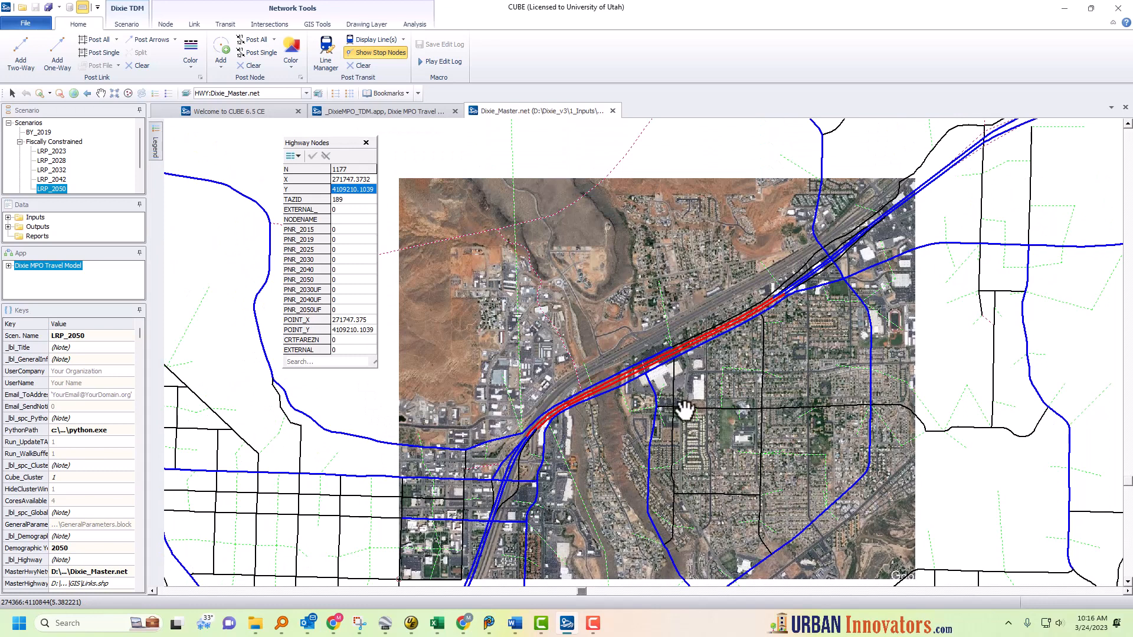
pyautogui.moveTo(657, 425); pyautogui.dragTo(658, 382)
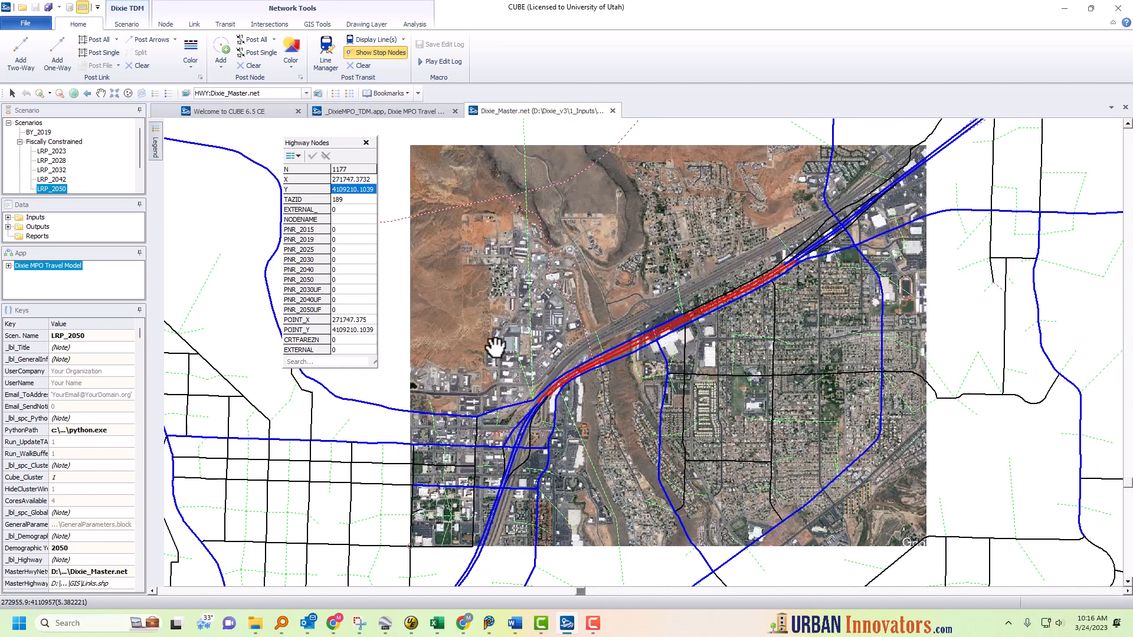
pyautogui.click(183, 94)
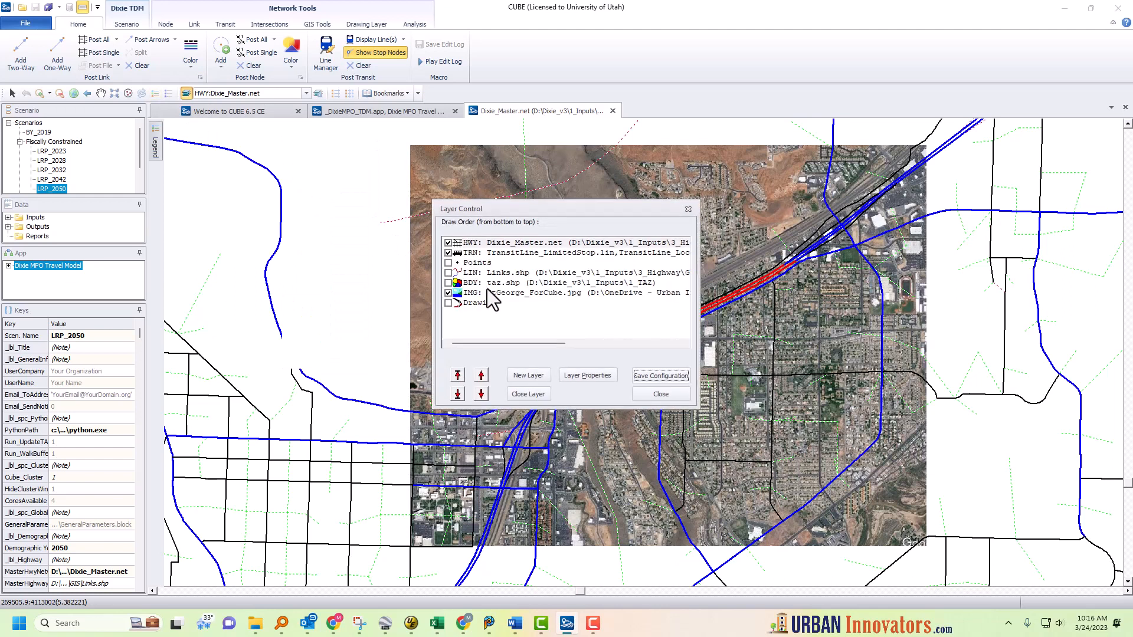
pyautogui.click(485, 293)
pyautogui.doubleClick(485, 293)
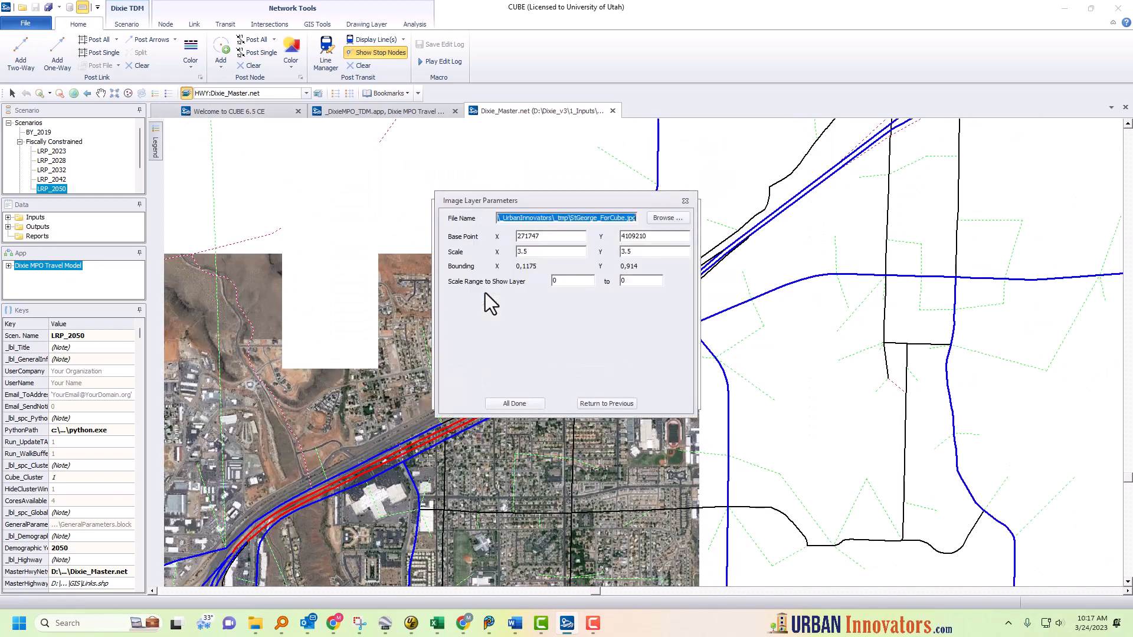
pyautogui.click(534, 252)
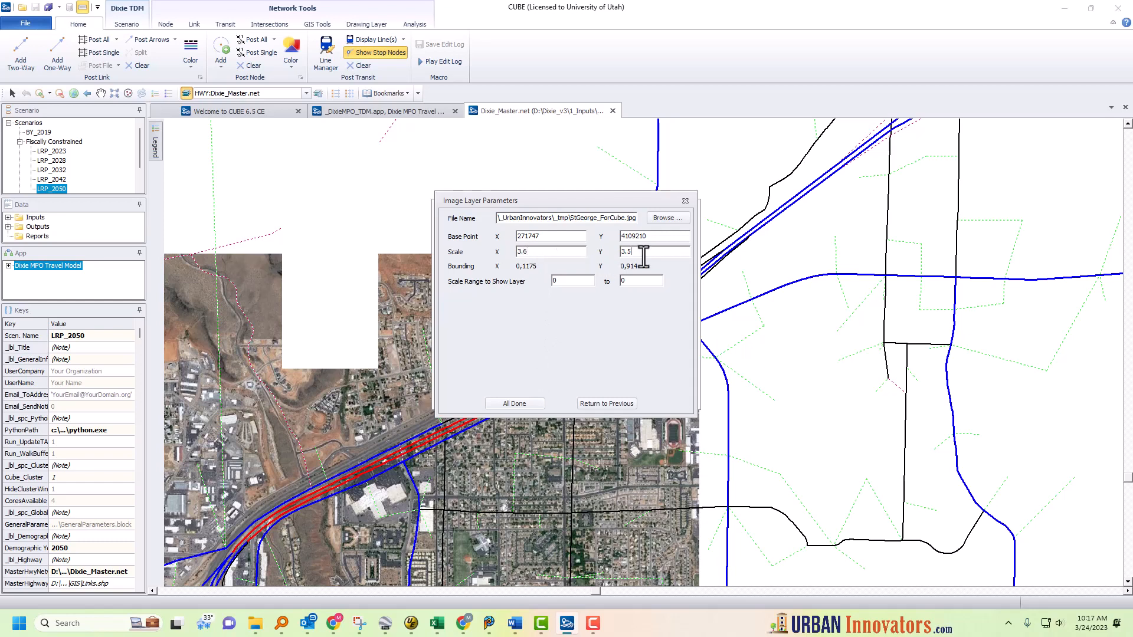
pyautogui.click(518, 405)
pyautogui.click(518, 404)
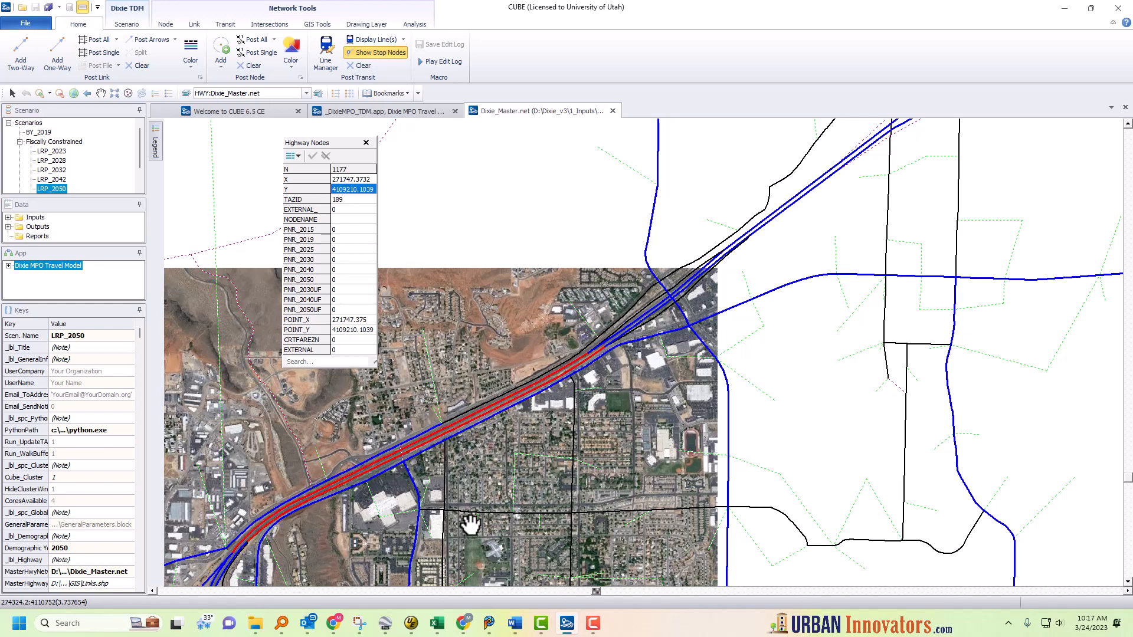
# - Inspect how the rescaled satellite image lines up with the network along the freeway, the street grid and the interchange
pyautogui.moveTo(470, 524); pyautogui.dragTo(614, 382)
pyautogui.moveTo(504, 444); pyautogui.dragTo(586, 413)
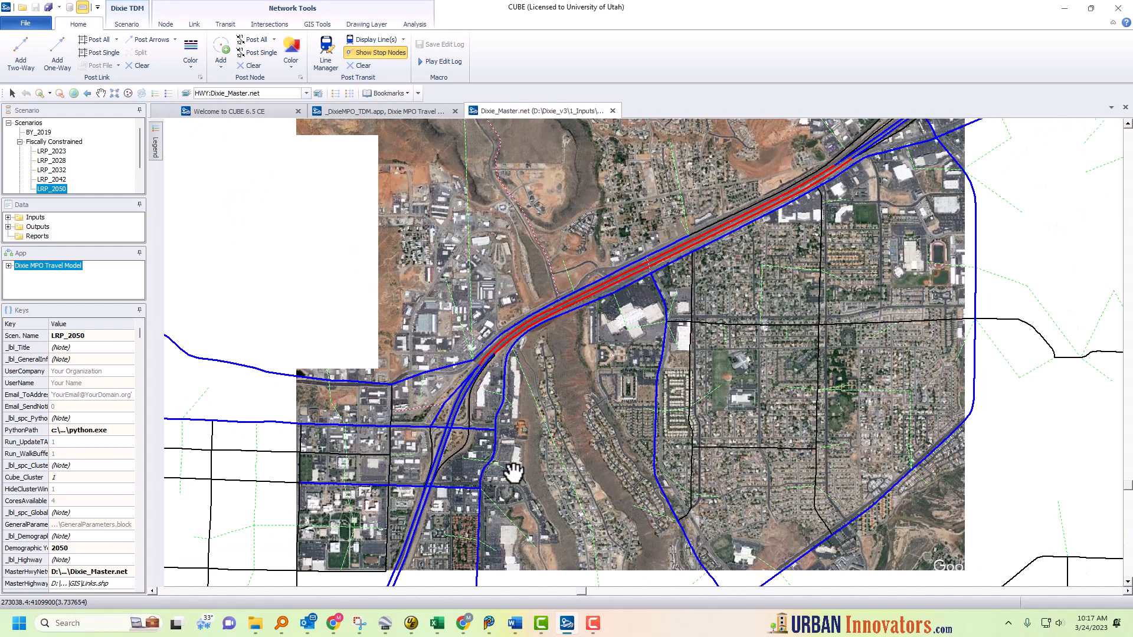
pyautogui.moveTo(513, 468); pyautogui.dragTo(611, 455)
pyautogui.scroll(1, 549, 460)
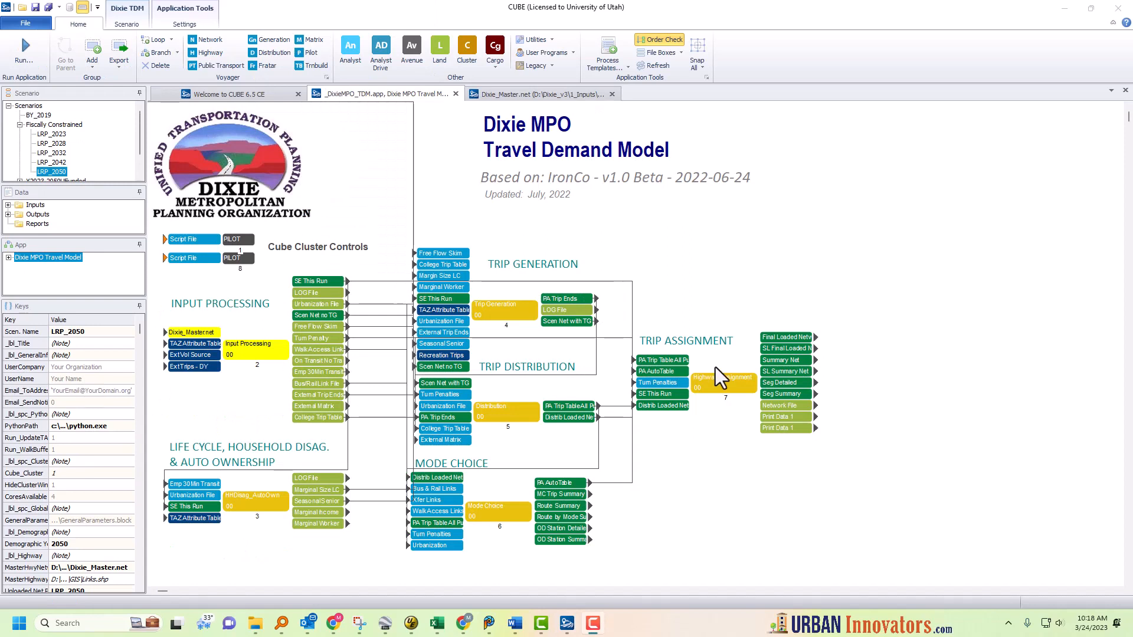
# - Open the Summary Net output of Trip Assignment, examine the links around the freeway interchange, and compare them with Dixie_Master.net
pyautogui.click(795, 361)
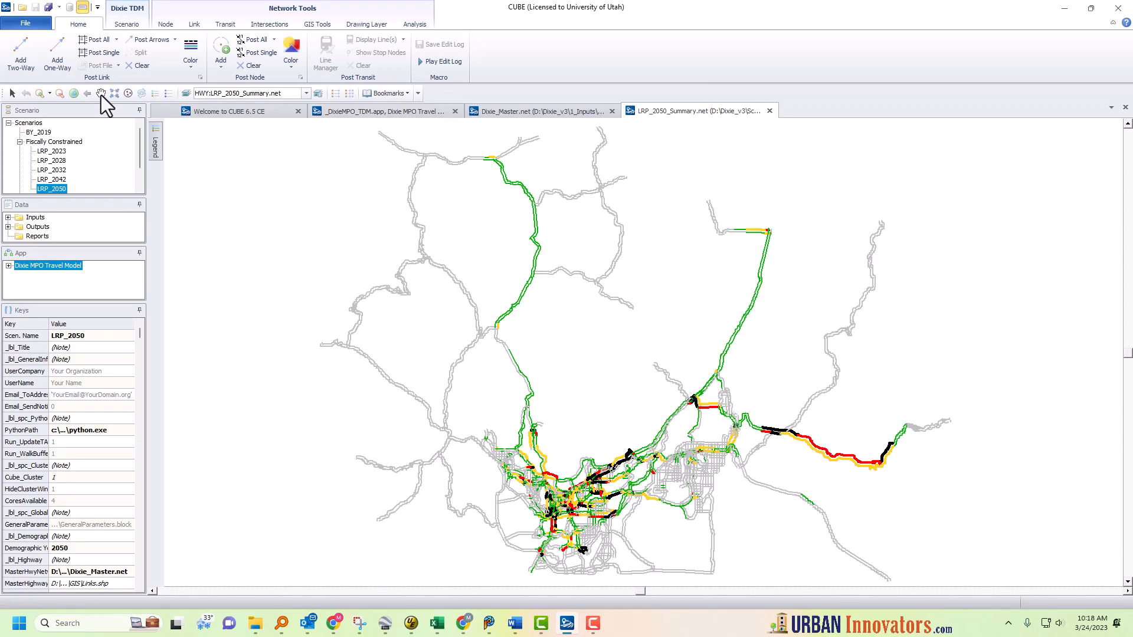
pyautogui.click(38, 95)
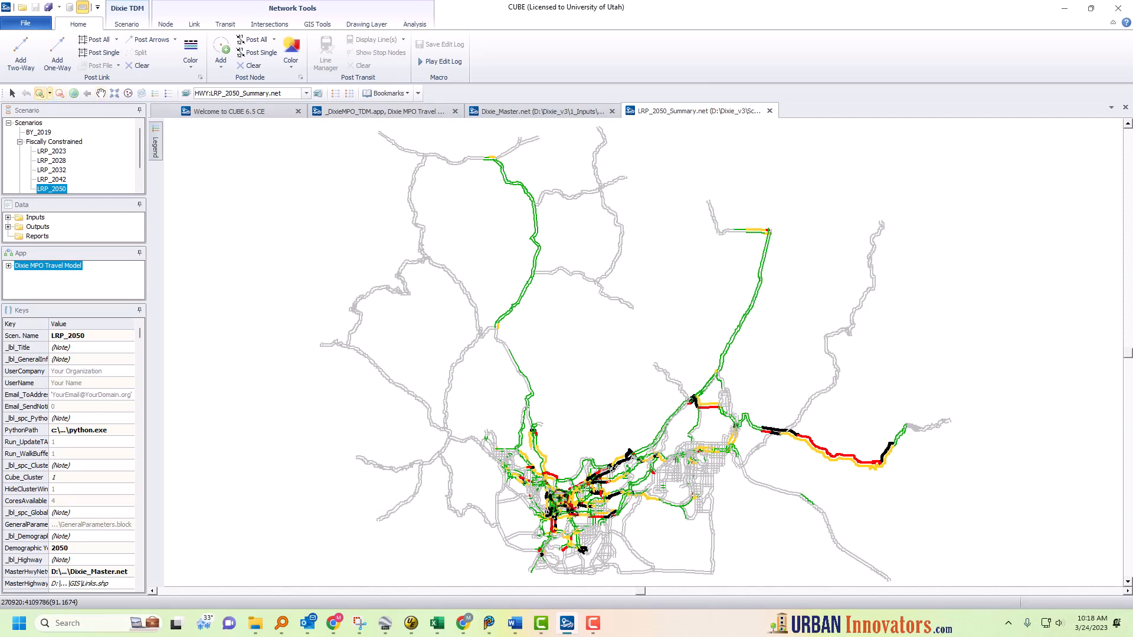
pyautogui.moveTo(528, 466); pyautogui.dragTo(631, 525)
pyautogui.moveTo(451, 205); pyautogui.dragTo(684, 426)
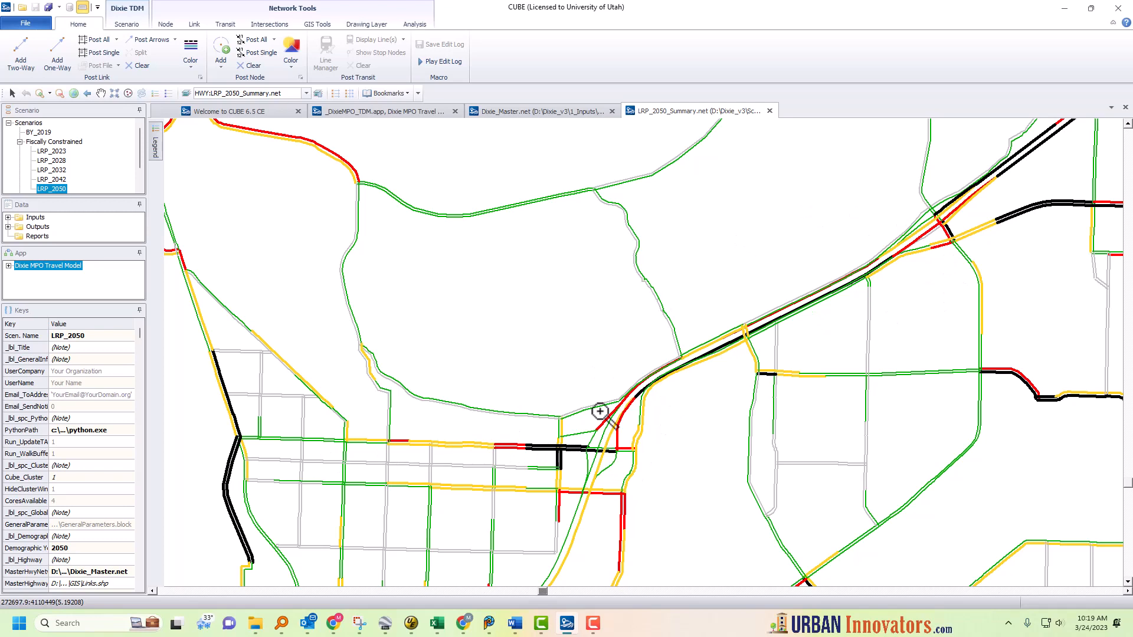
pyautogui.click(502, 114)
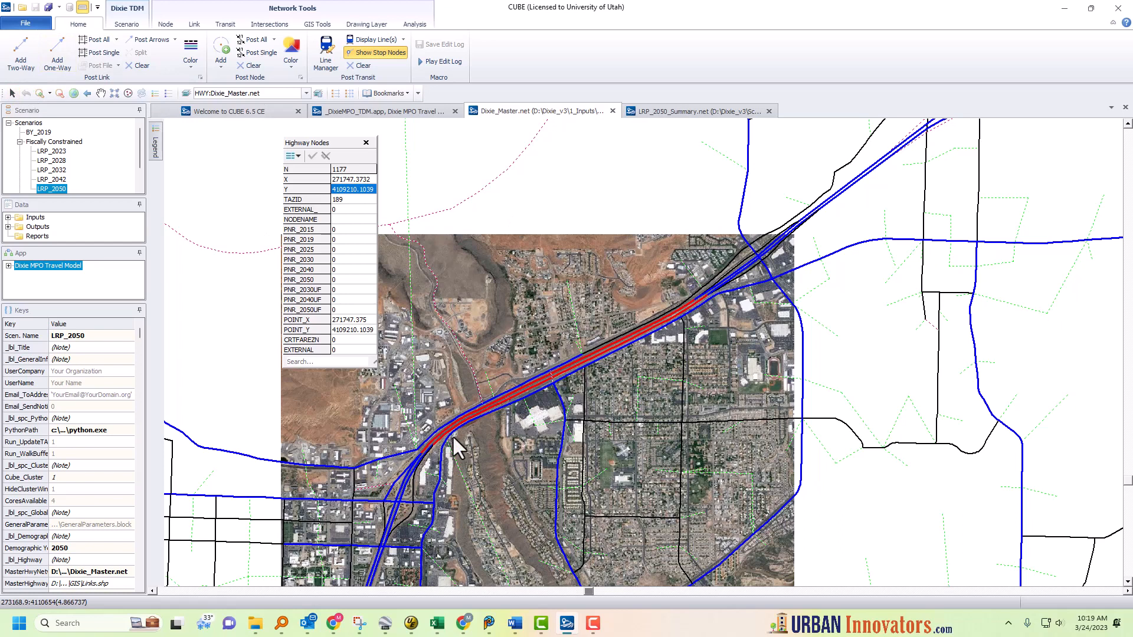
pyautogui.click(447, 451)
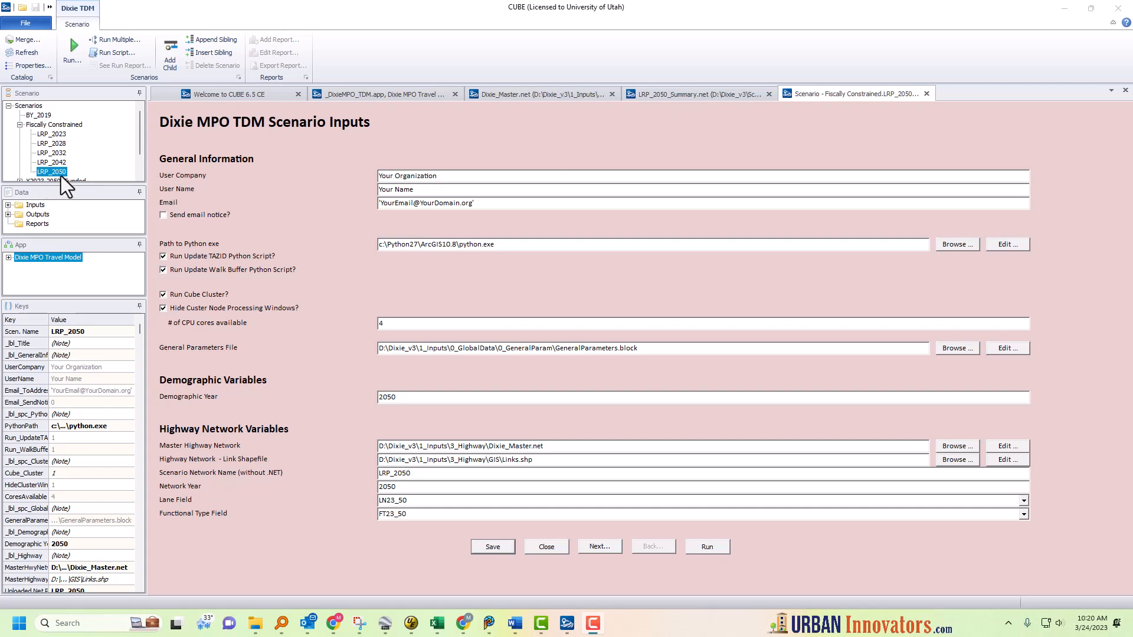
# - Check the Lane Field and Functional Type Field settings in the LRP_2050 scenario inputs
pyautogui.doubleClick(407, 501)
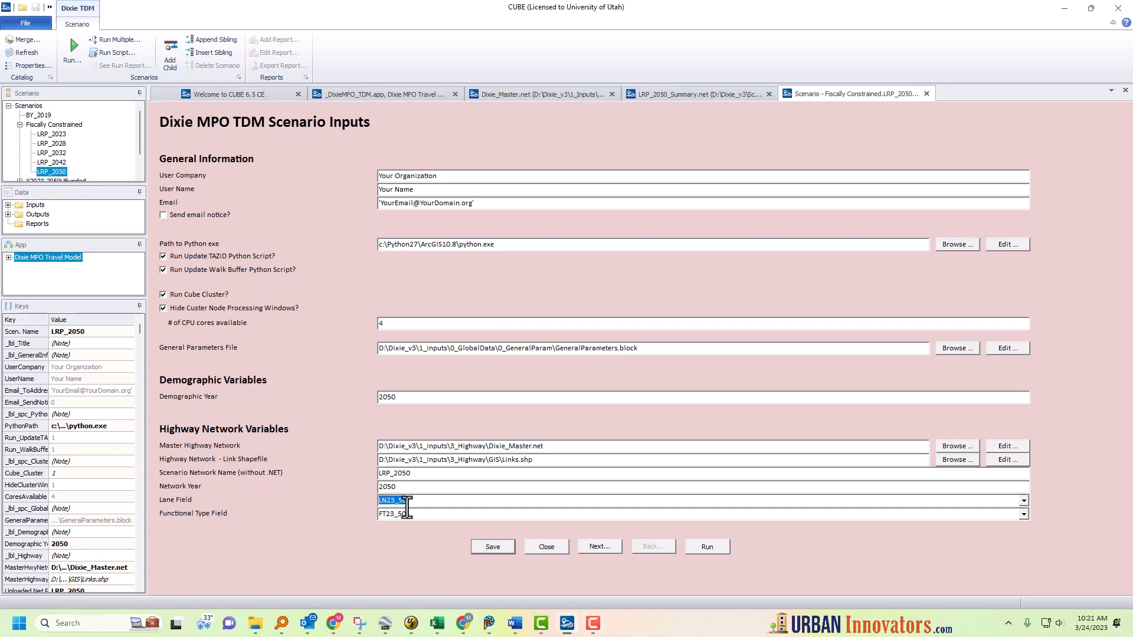
pyautogui.press('Tab')
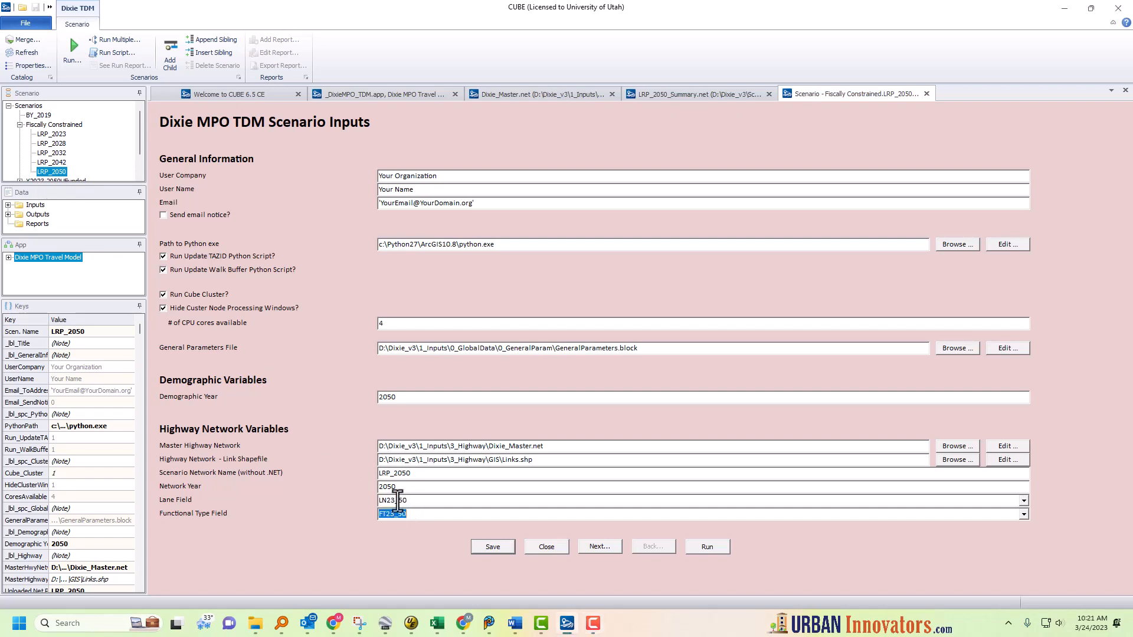
# - Review the Lane Field and Functional Type Field entries once more and close the LRP_2050 scenario inputs
pyautogui.doubleClick(407, 500)
pyautogui.doubleClick(408, 515)
pyautogui.click(926, 94)
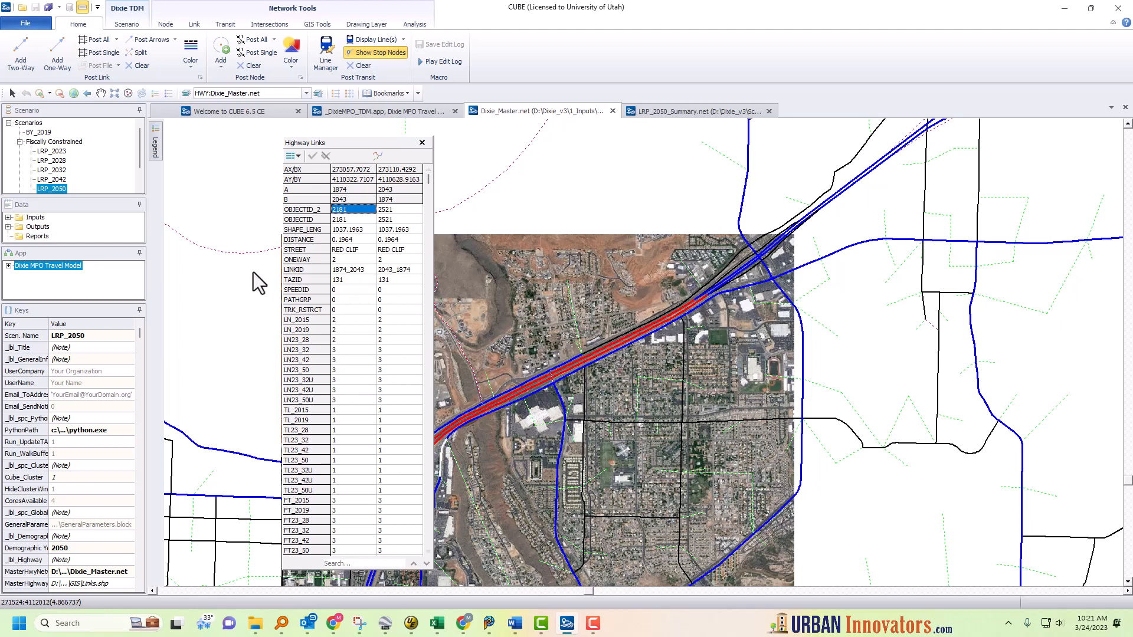
# - Add a numeric link attribute named LN23_50FR to the Dixie_Master.net network
pyautogui.click(196, 25)
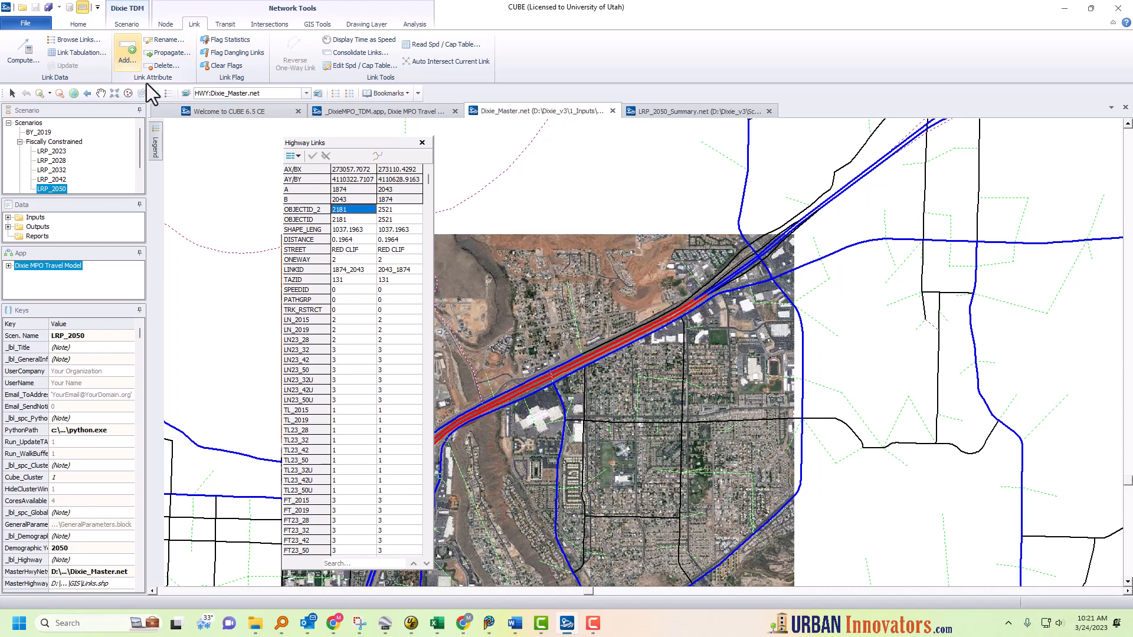
pyautogui.click(127, 50)
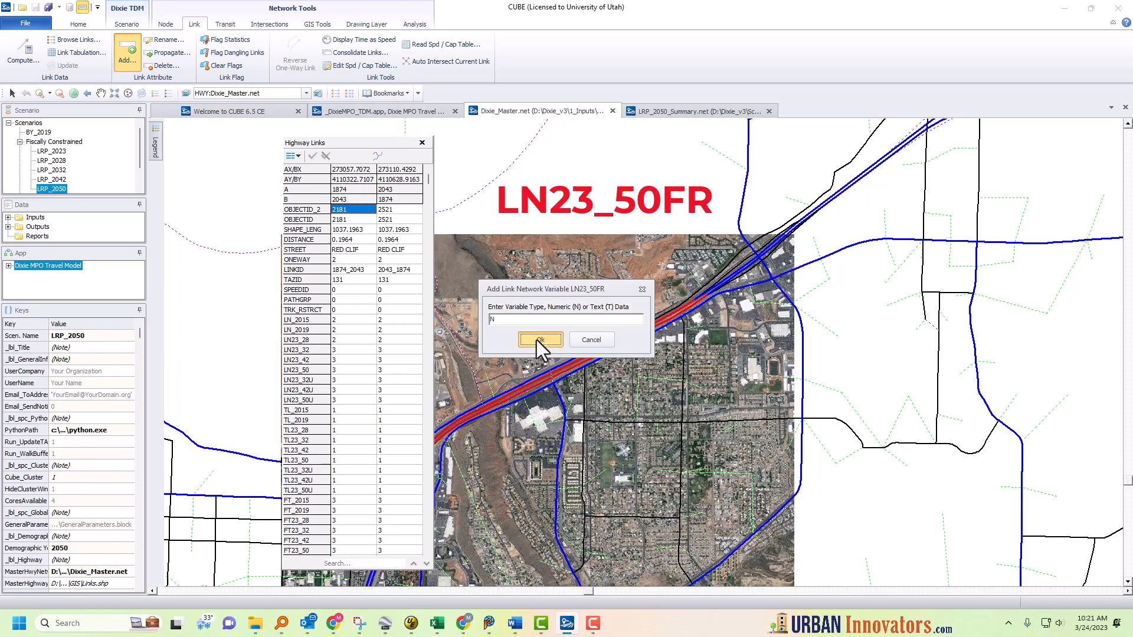
pyautogui.click(538, 340)
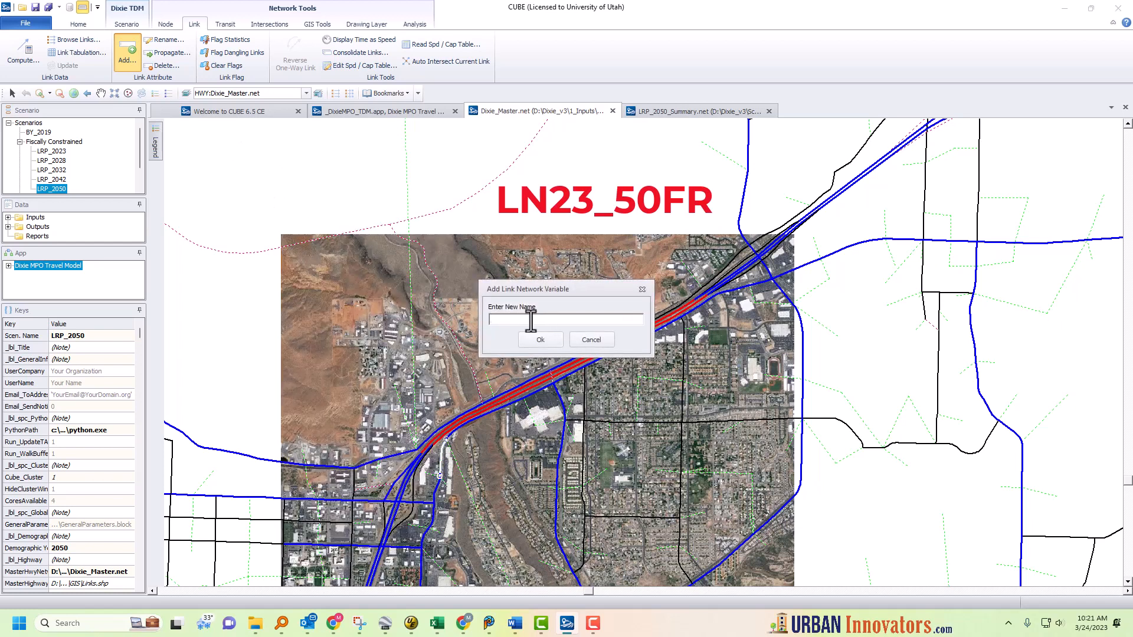
# - Add a second numeric link attribute named FT23_50FR and leave the Add Link Network Variable command
pyautogui.write('LN23_50FR')
pyautogui.moveTo(498, 319); pyautogui.dragTo(439, 320)
pyautogui.write('FT')
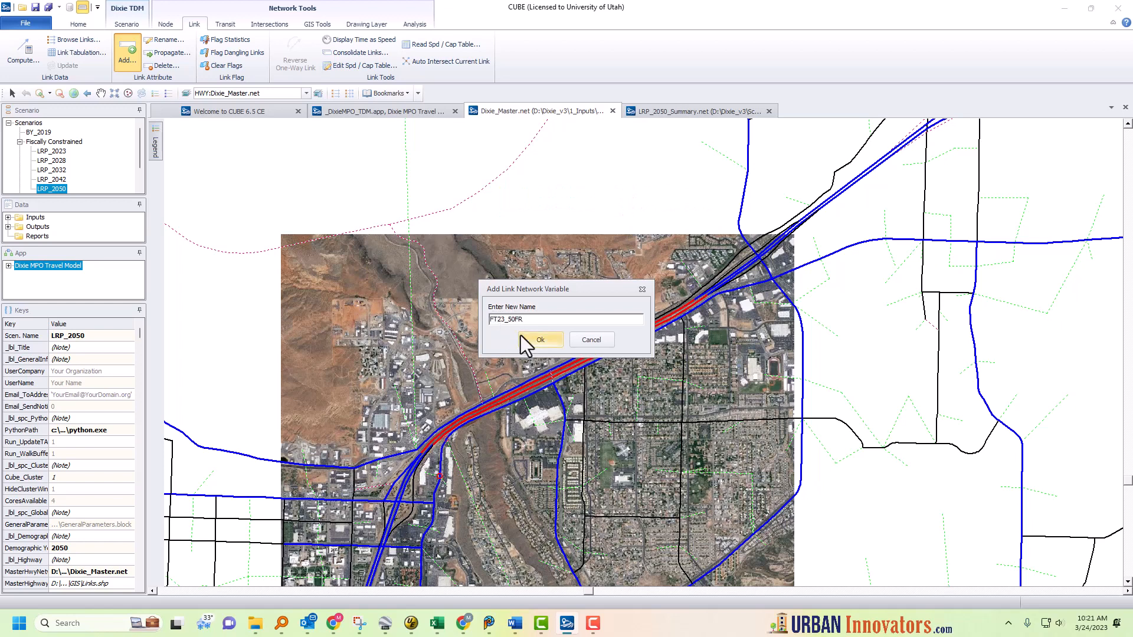
pyautogui.click(532, 340)
pyautogui.click(539, 342)
pyautogui.click(589, 345)
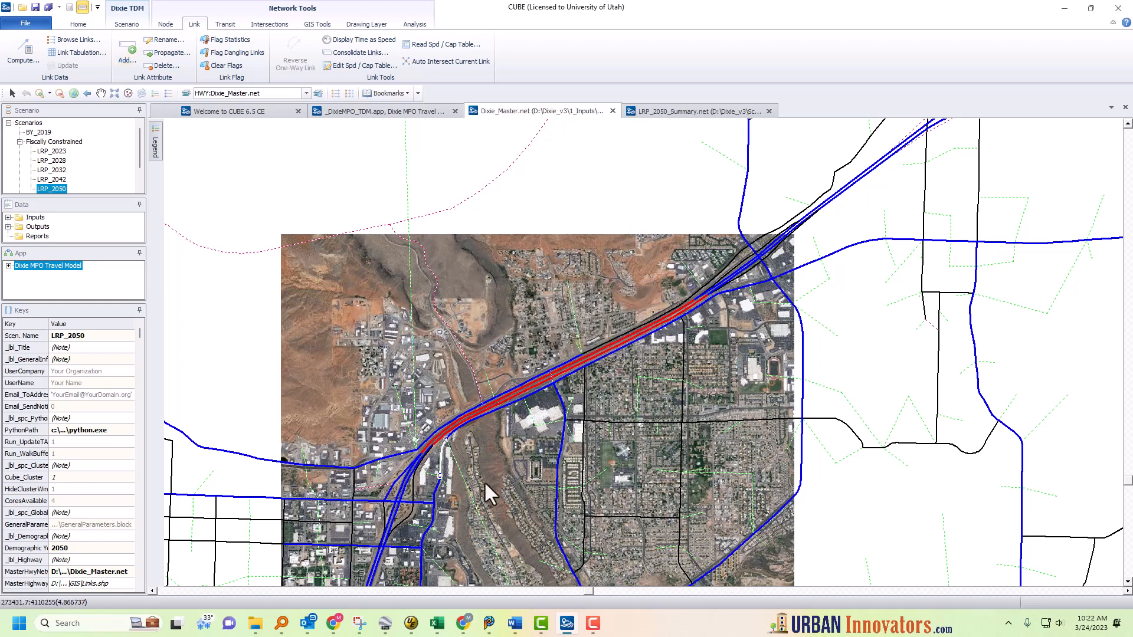
# - Check the new LN23_50FR and FT23_50FR fields at the end of the RED CLIF link's attribute list
pyautogui.click(442, 464)
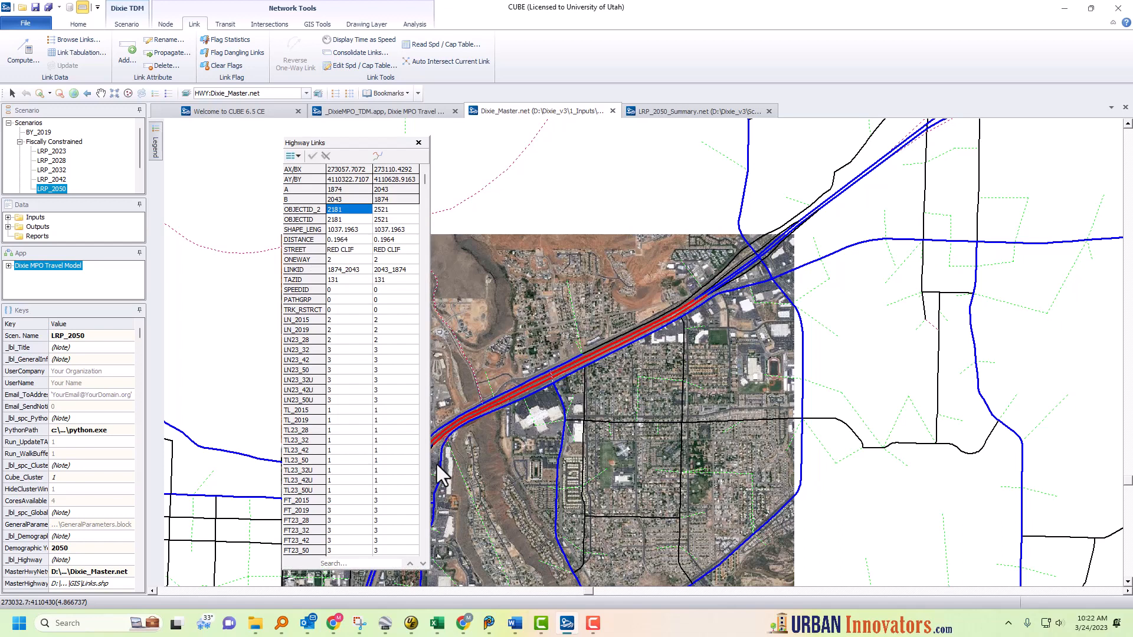
pyautogui.moveTo(425, 178); pyautogui.dragTo(423, 567)
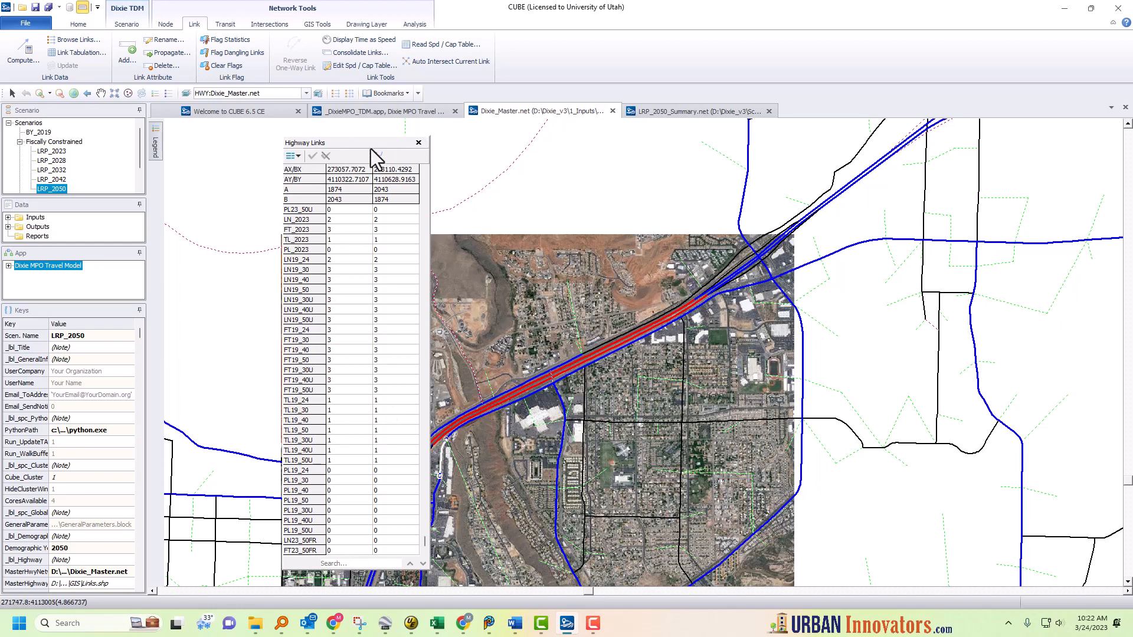
pyautogui.click(420, 146)
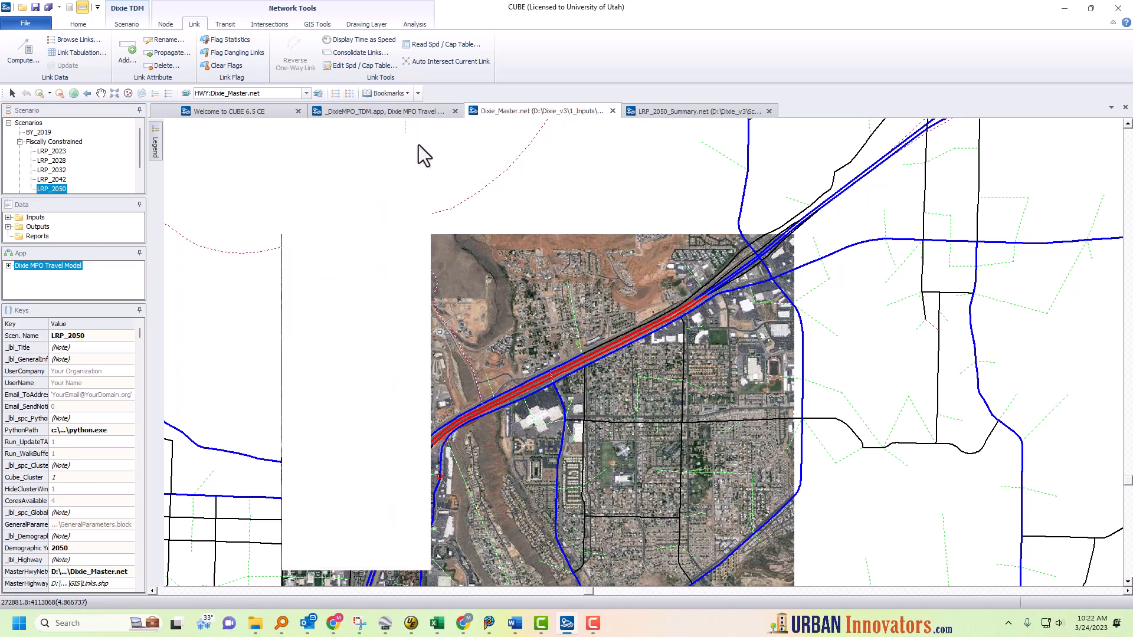
# - Insert a link attribute calculation equation with LN23_50FR as the attribute being assigned
pyautogui.click(27, 52)
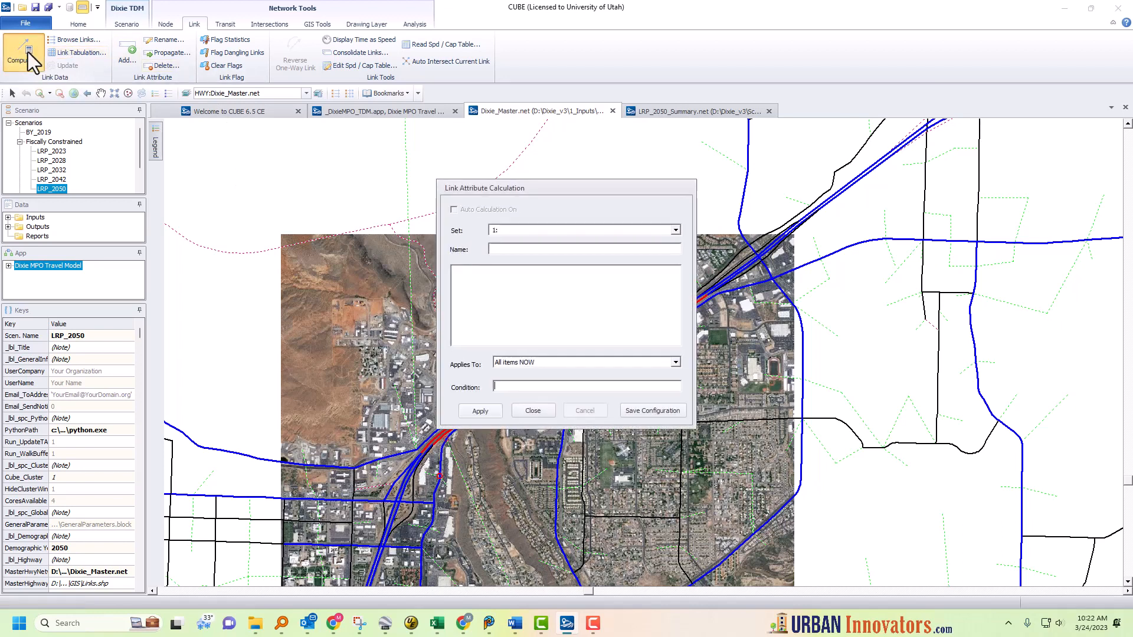
pyautogui.click(483, 274)
pyautogui.rightClick(485, 271)
pyautogui.click(512, 282)
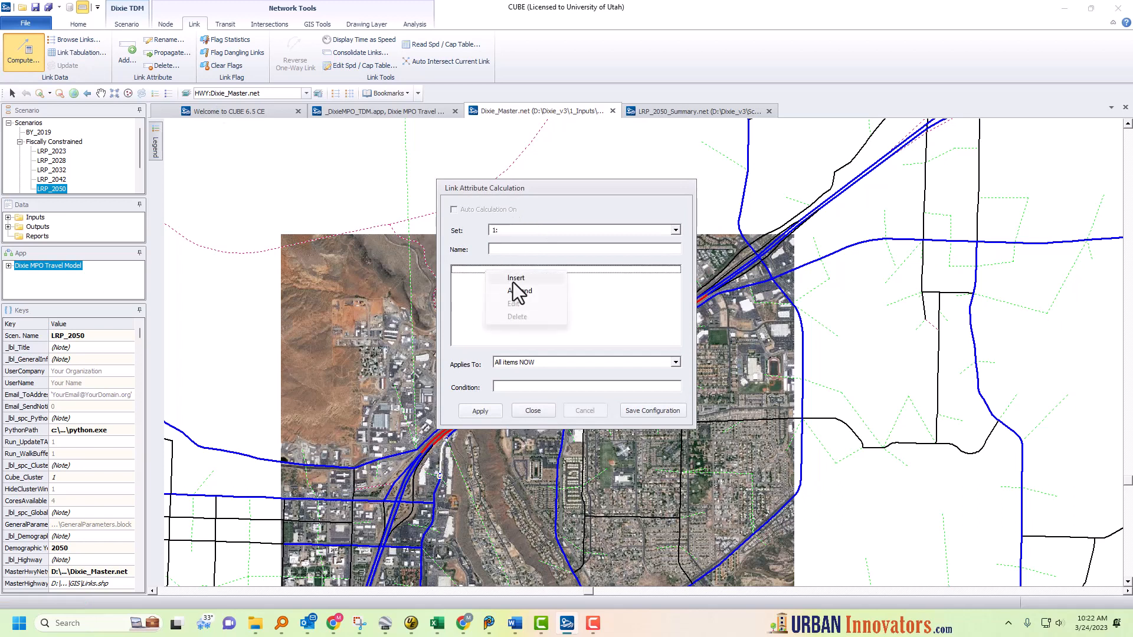
pyautogui.rightClick(469, 305)
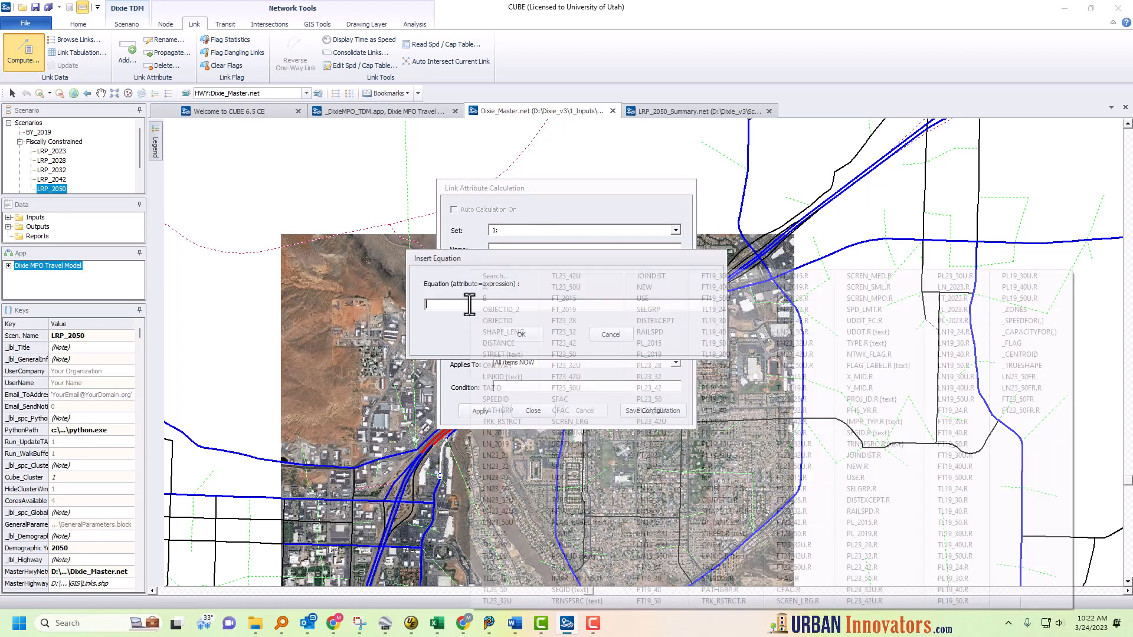
pyautogui.click(1020, 381)
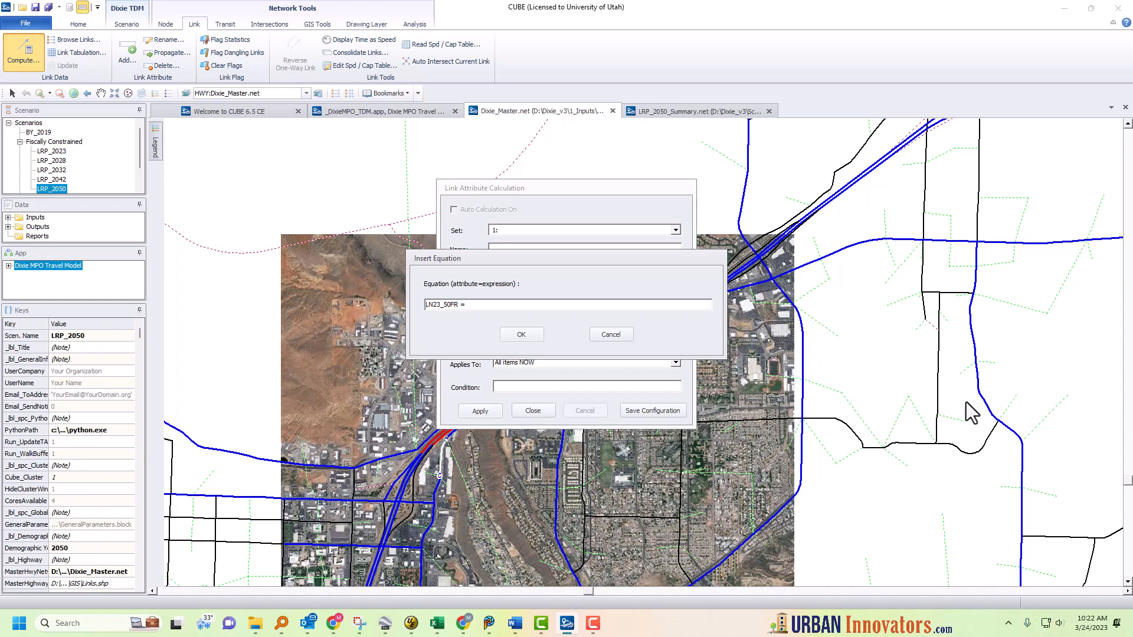
# - Complete the equation as LN23_50FR=LN23_50 and apply the calculation to all items
pyautogui.rightClick(489, 307)
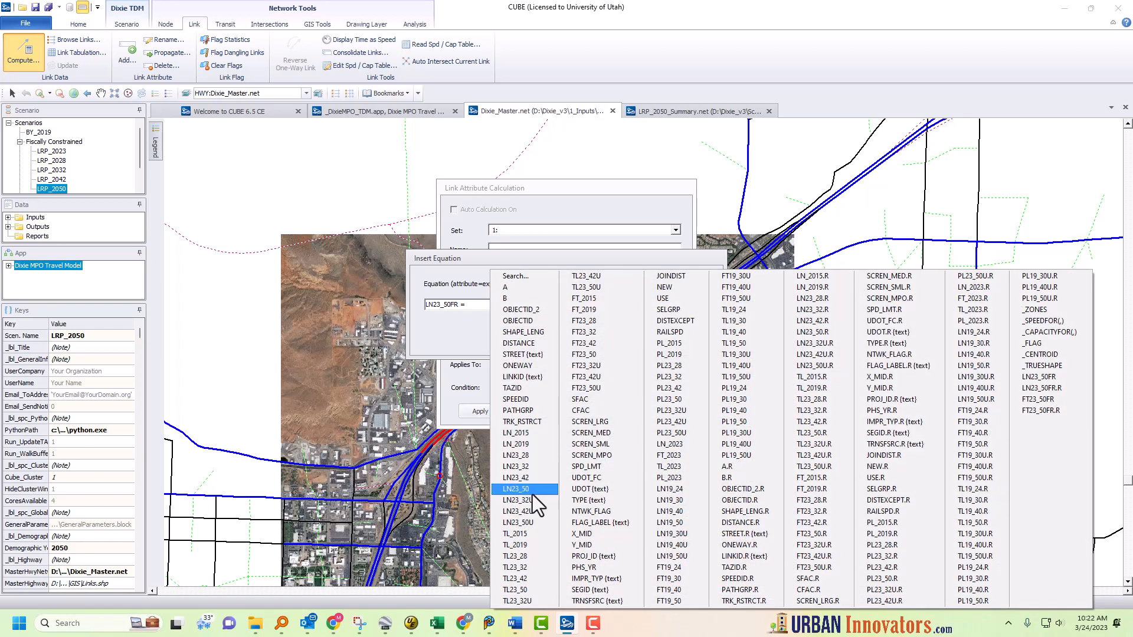
pyautogui.click(529, 494)
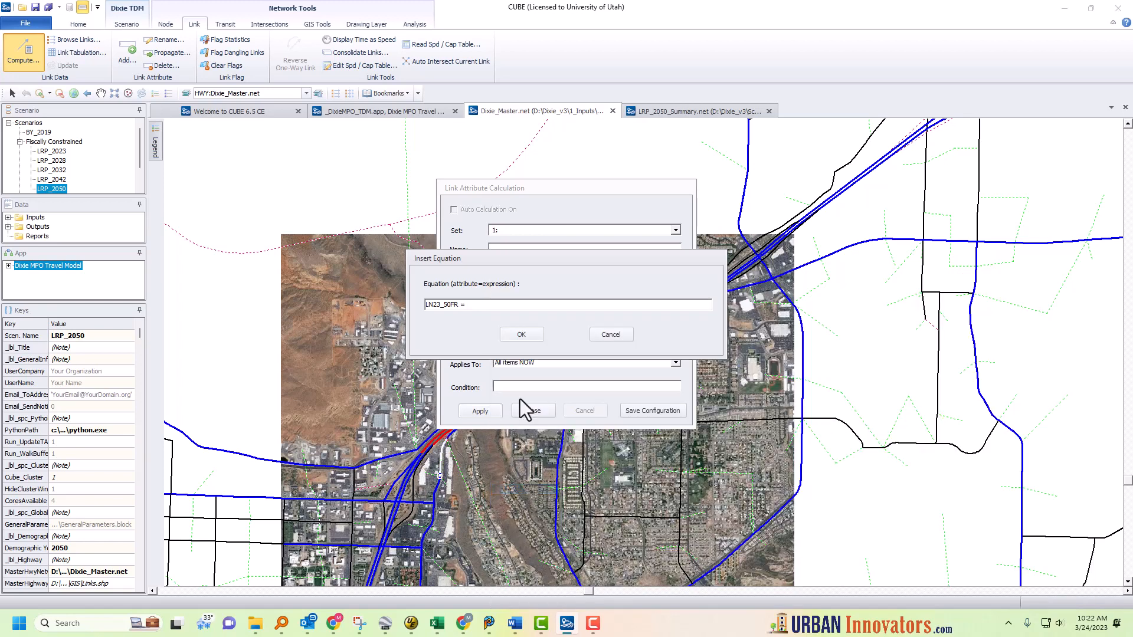
pyautogui.rightClick(485, 304)
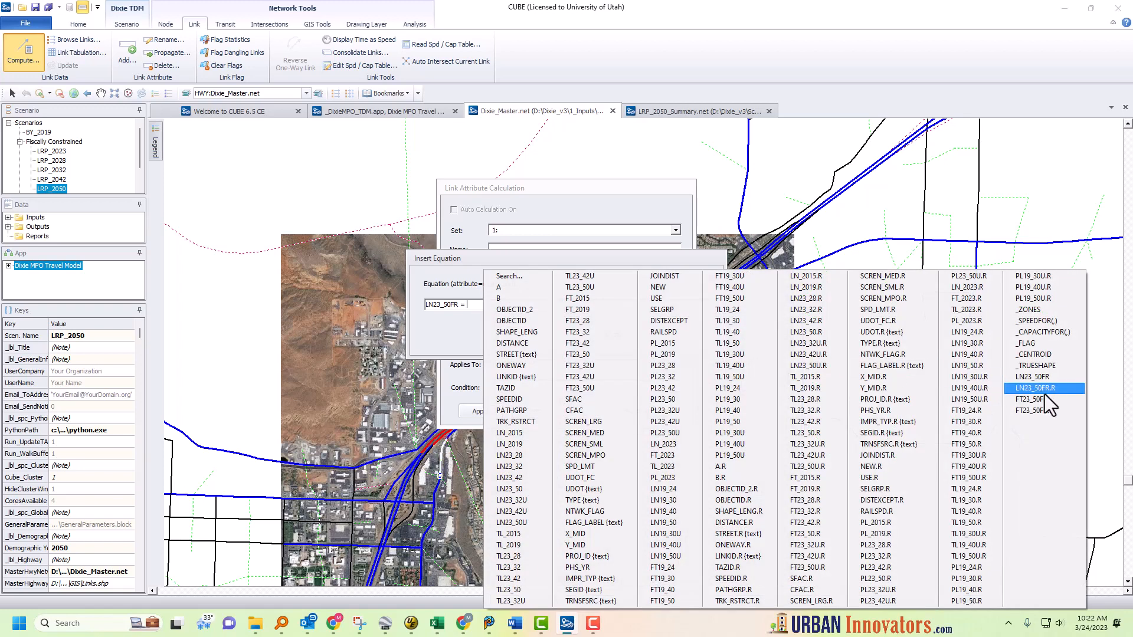
pyautogui.click(1041, 377)
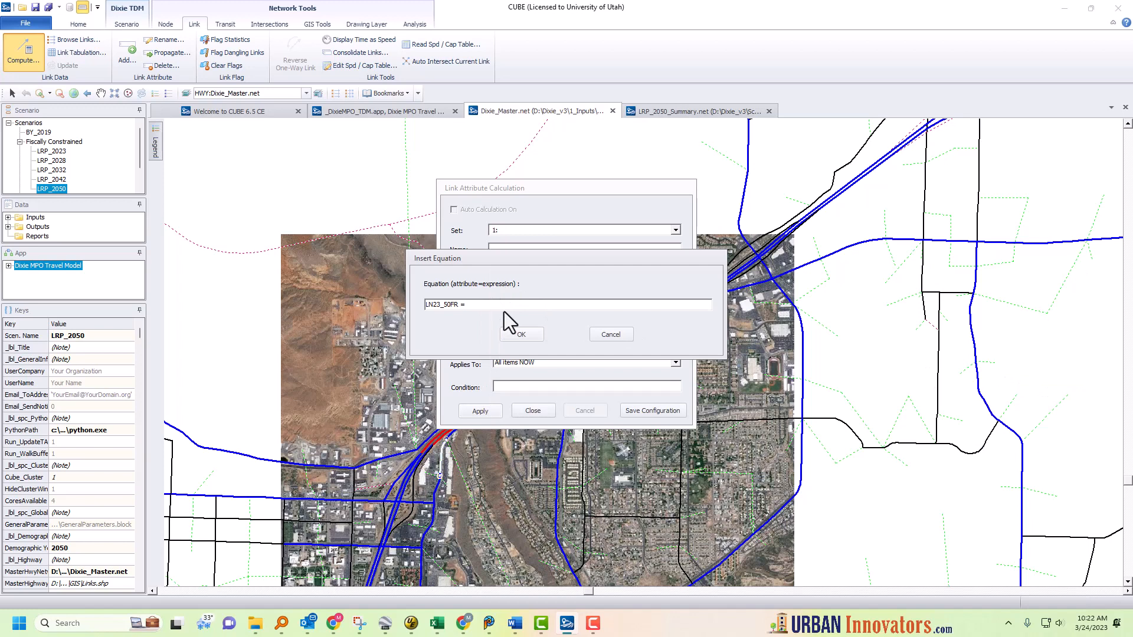
pyautogui.write('LN23_50')
pyautogui.click(519, 336)
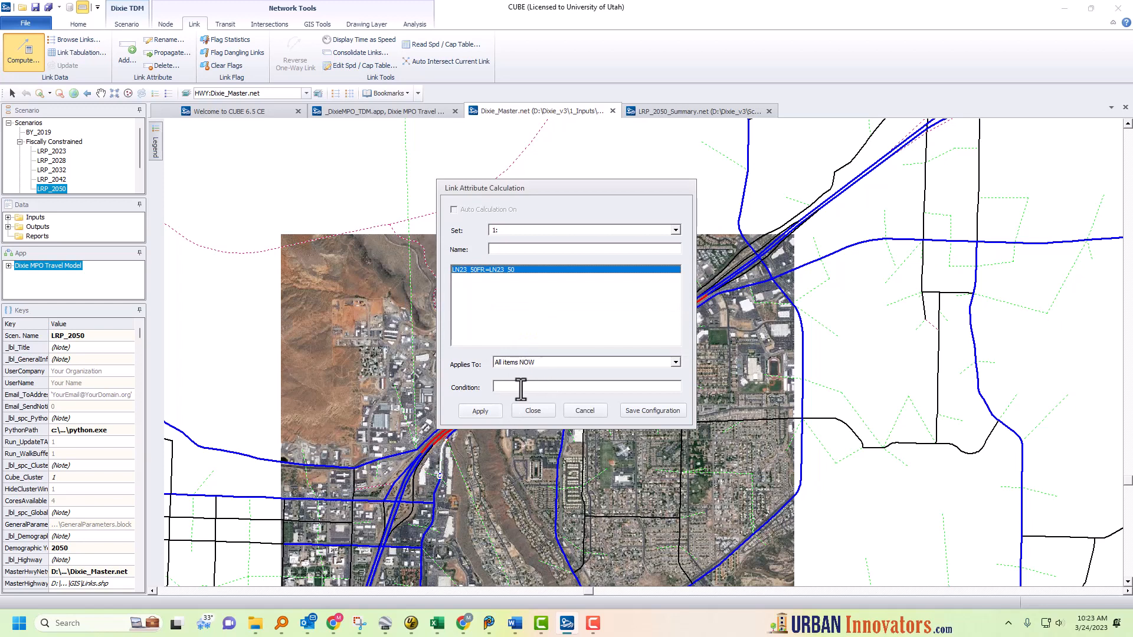
pyautogui.click(497, 415)
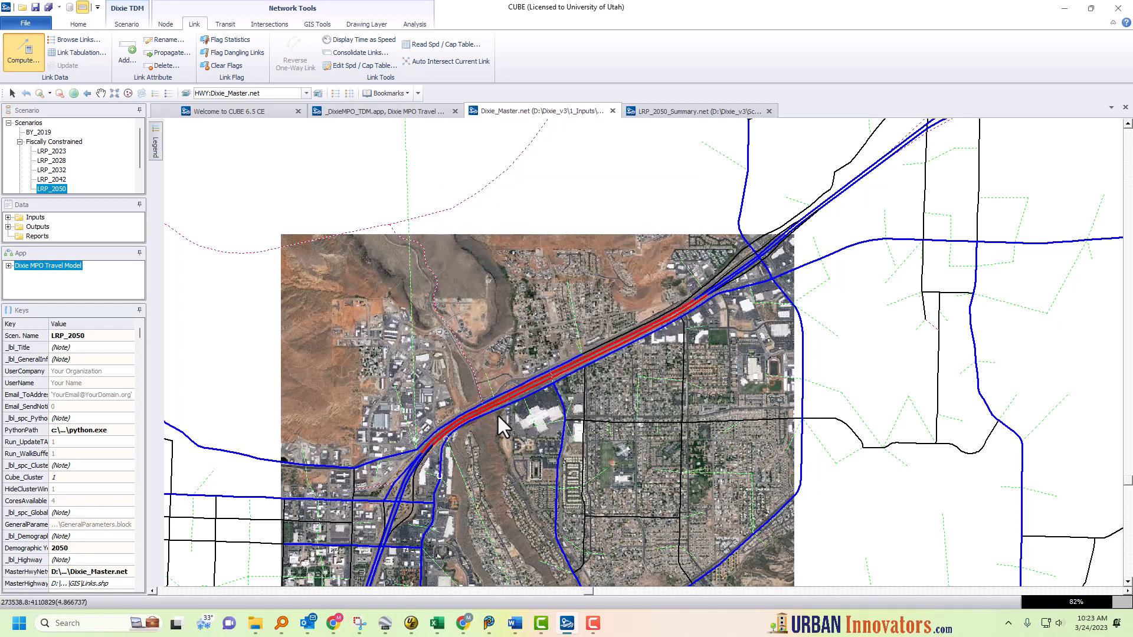
pyautogui.click(558, 342)
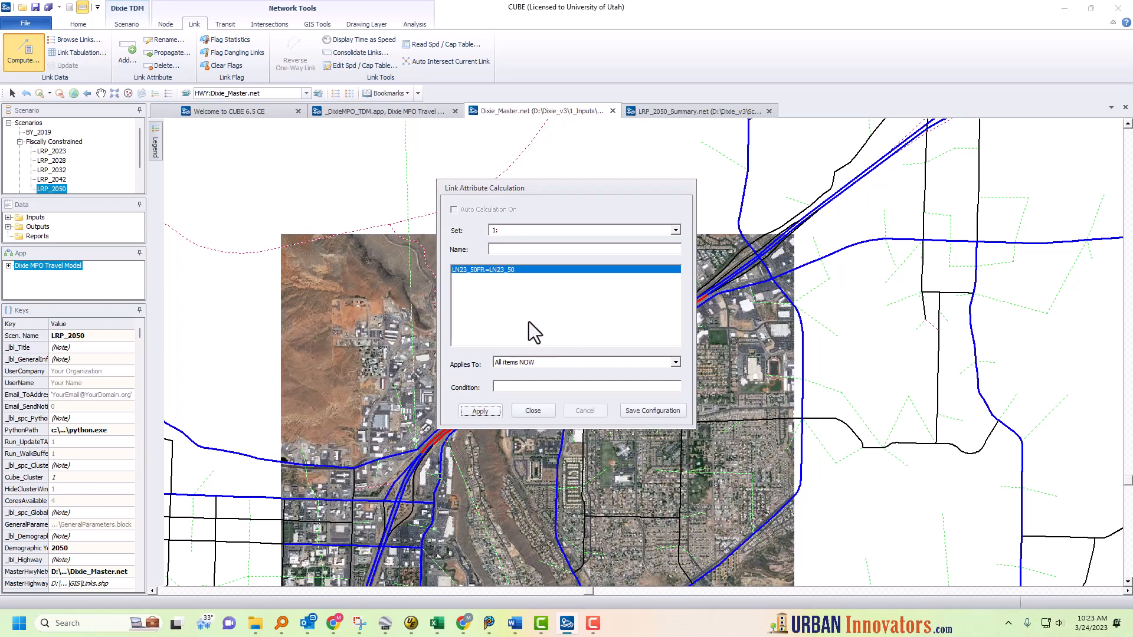
# - Edit the link calculation equation to read FT23_50FR=FT23_50
pyautogui.rightClick(483, 273)
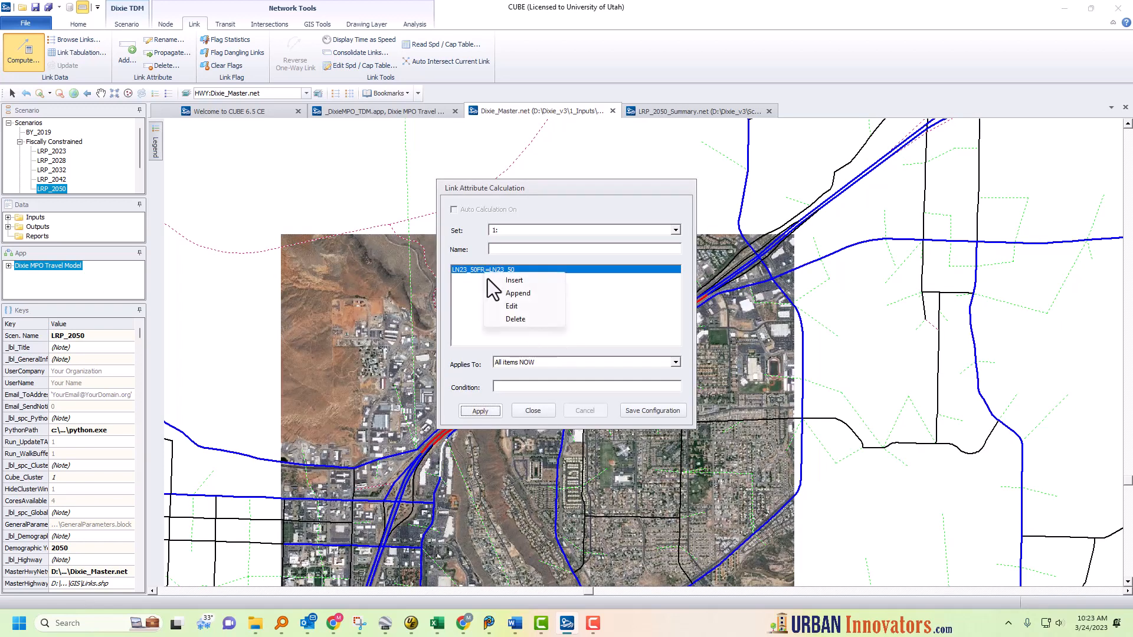
pyautogui.click(511, 309)
pyautogui.moveTo(434, 308); pyautogui.dragTo(352, 301)
pyautogui.write('FT23_50FR=LN23_50')
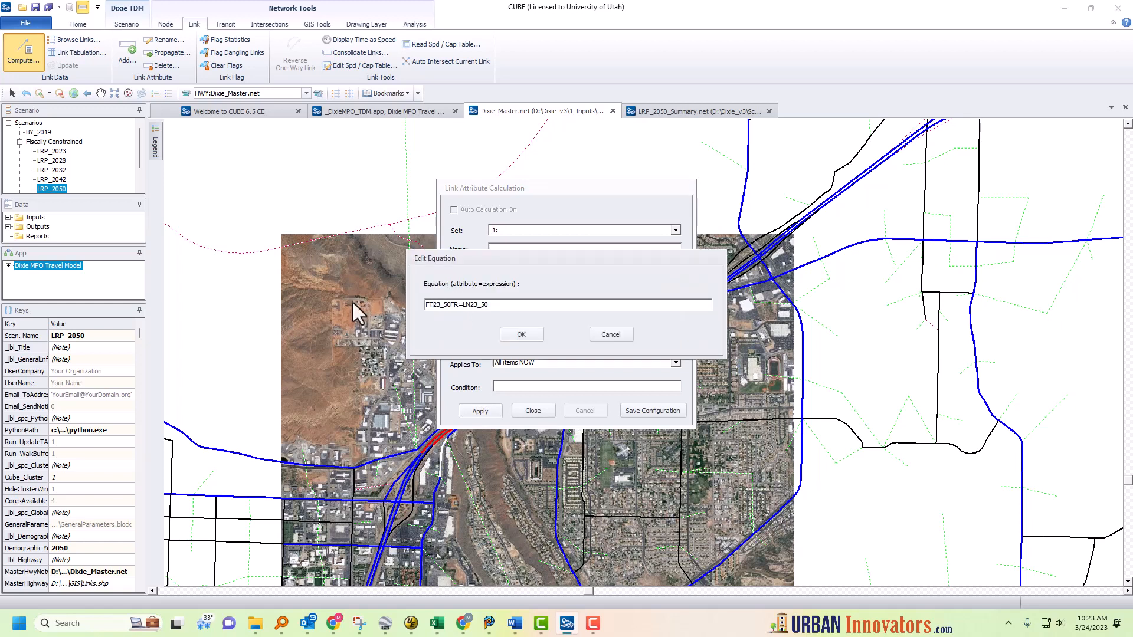
pyautogui.click(473, 303)
pyautogui.press('BackSpace')
pyautogui.press('BackSpace')
pyautogui.write('FT')
pyautogui.click(520, 335)
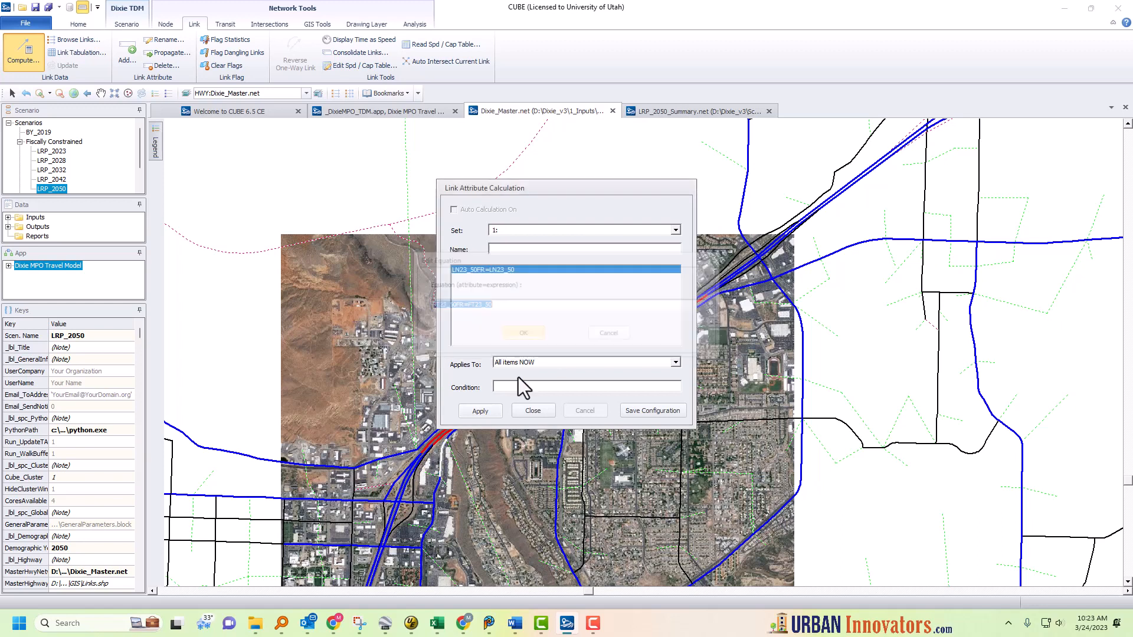
# - Apply the FT23_50FR calculation to all items and close Link Attribute Calculation
pyautogui.click(483, 411)
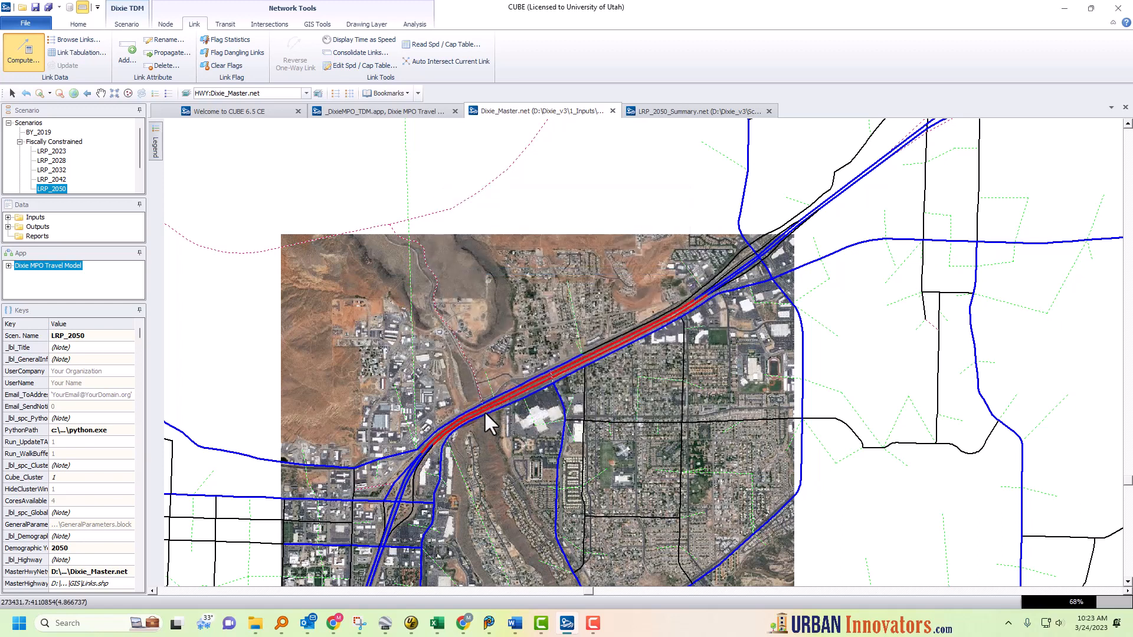
pyautogui.click(570, 341)
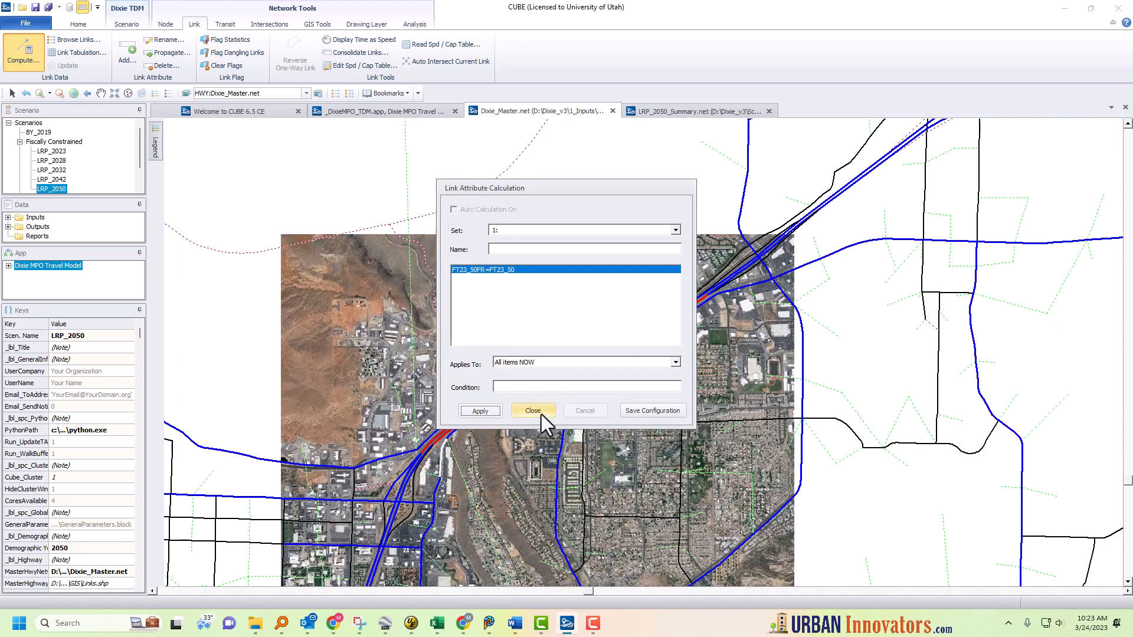
pyautogui.click(533, 410)
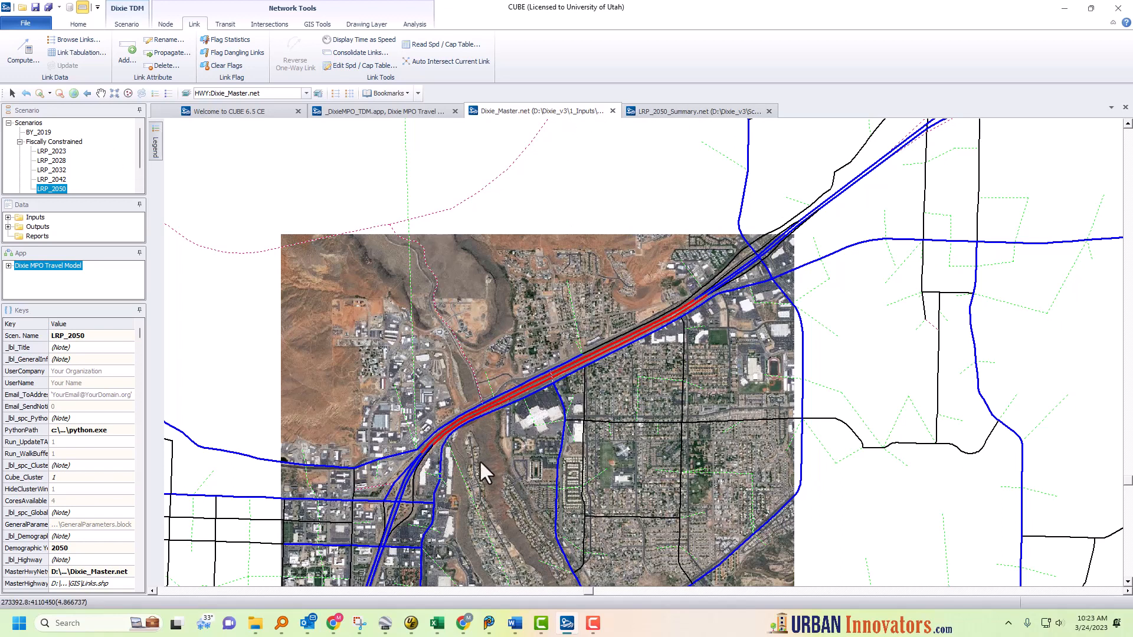
# - Post direction arrows on the one-way links of the freeway in Dixie_Master.net
pyautogui.scroll(2, 479, 459)
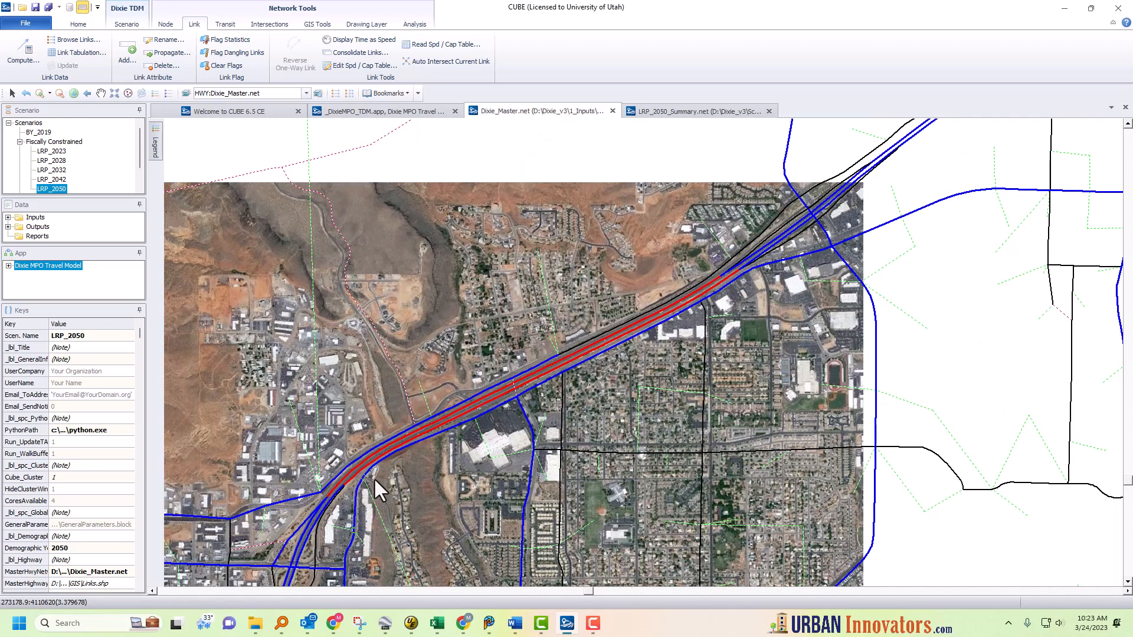
pyautogui.click(361, 512)
pyautogui.click(83, 26)
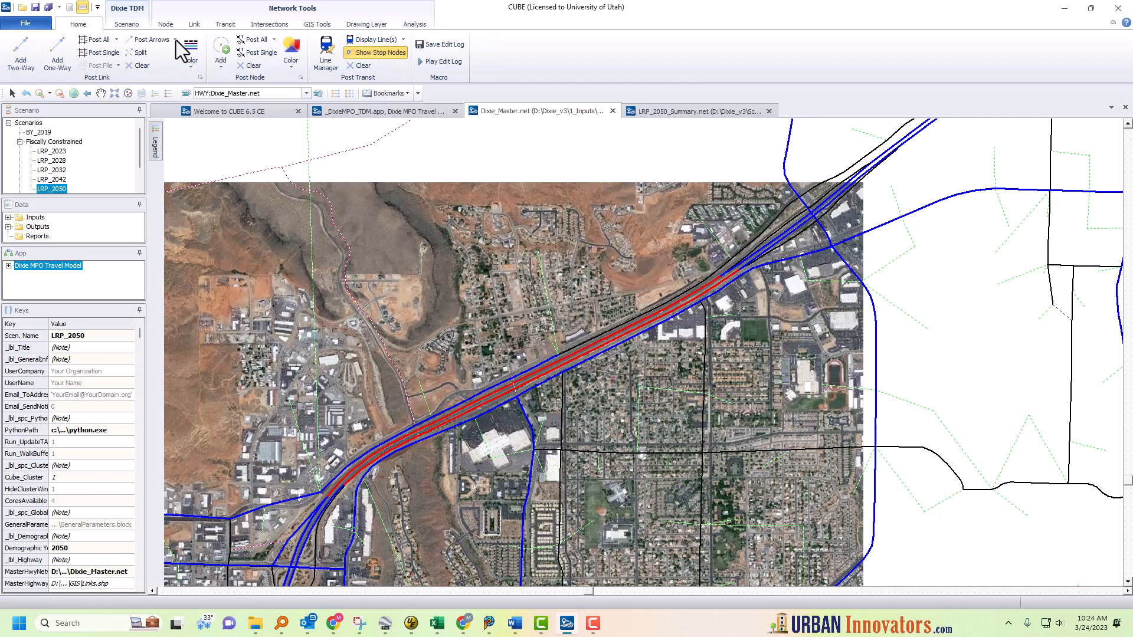
pyautogui.click(151, 40)
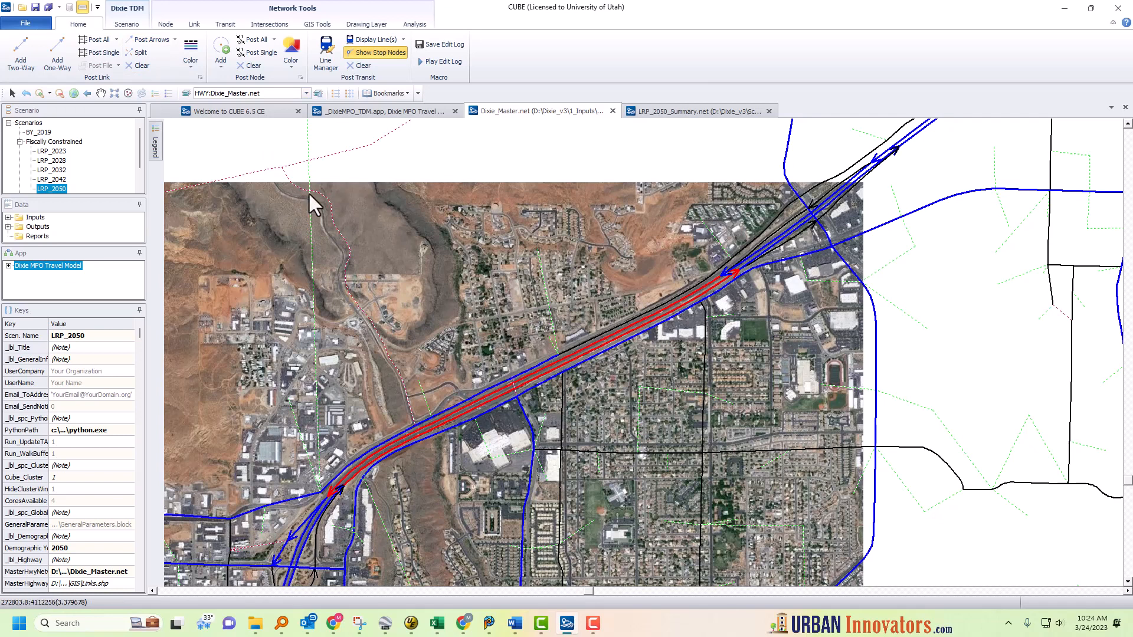
# - Set the draw offset of the LN_2019 highway link color specifications to 2
pyautogui.click(192, 53)
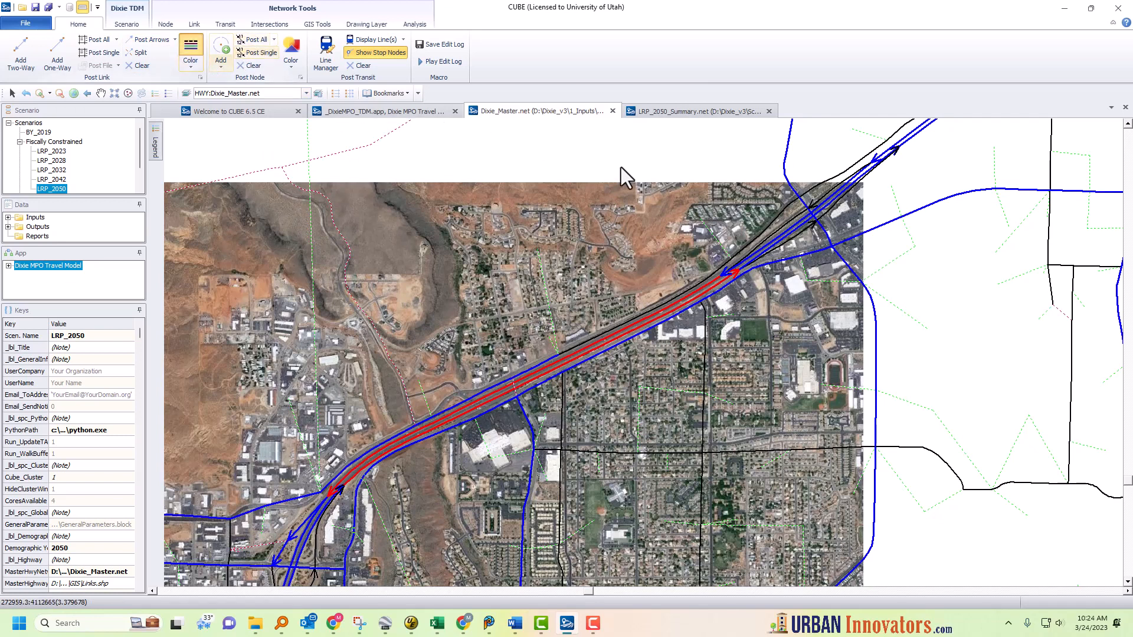
pyautogui.click(679, 225)
pyautogui.write('2')
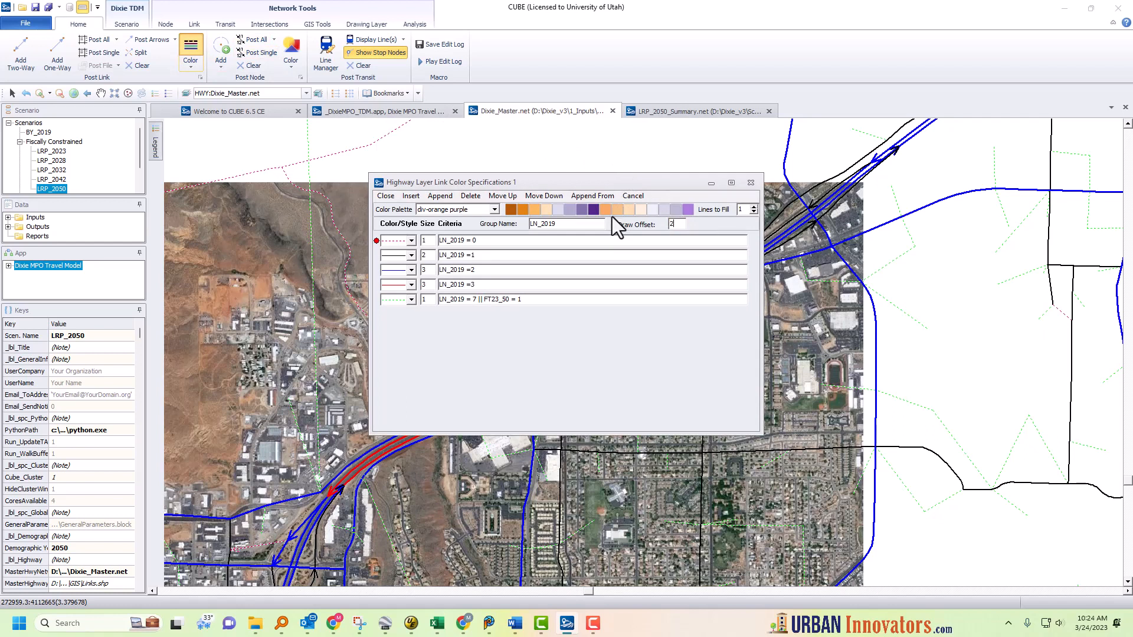
pyautogui.click(386, 196)
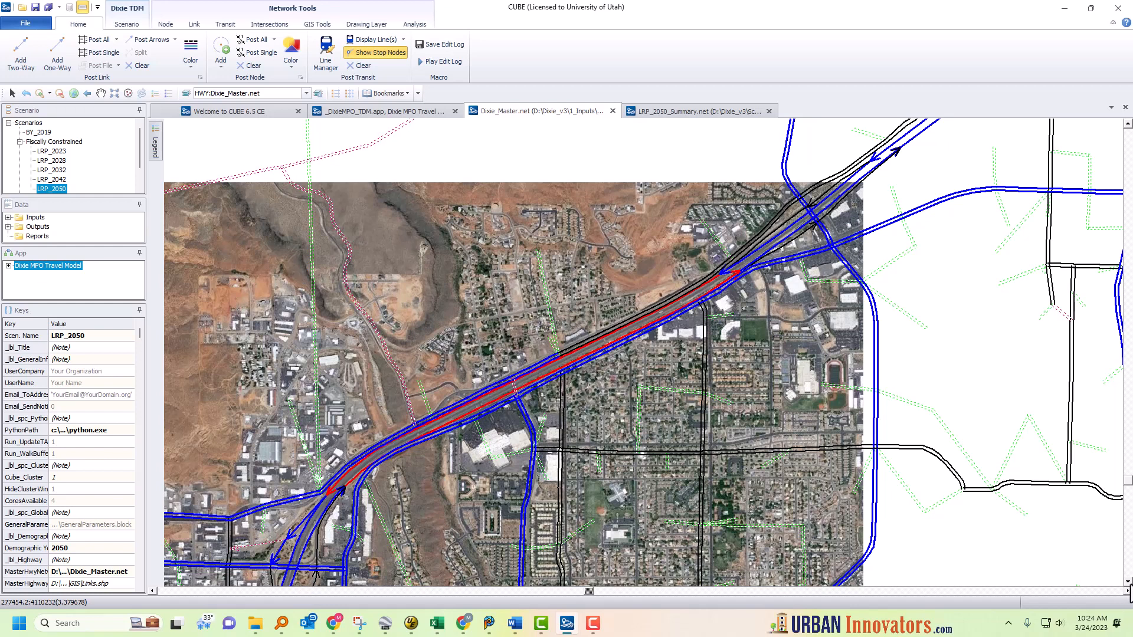
# - Examine the offset links along the freeway and the street grid to its south against the satellite image
pyautogui.click(1127, 582)
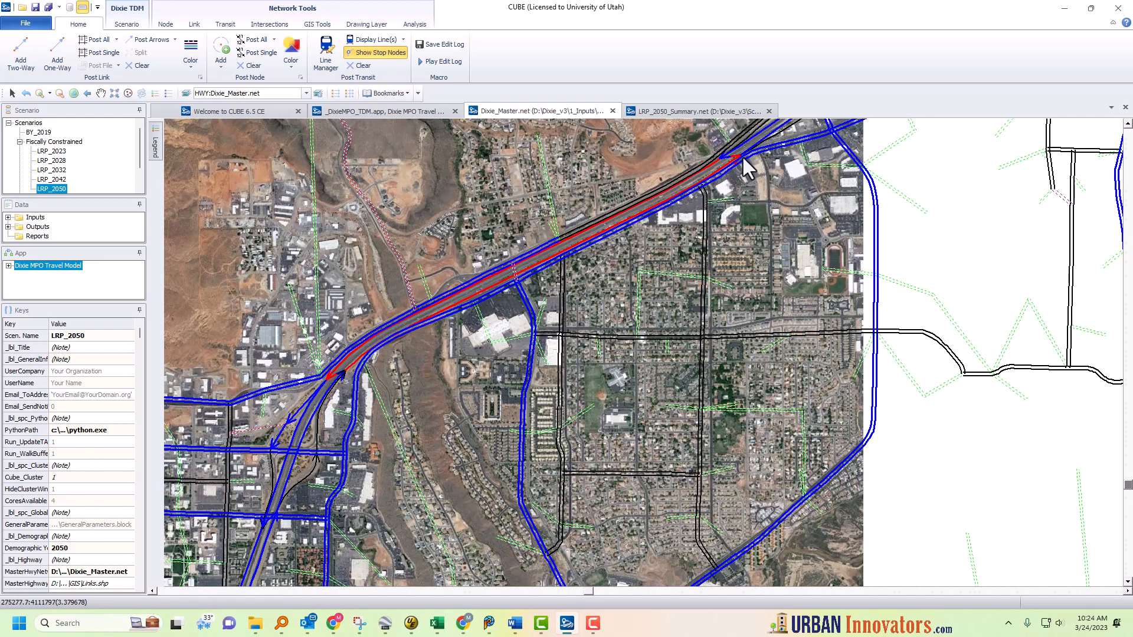
pyautogui.scroll(1, 464, 264)
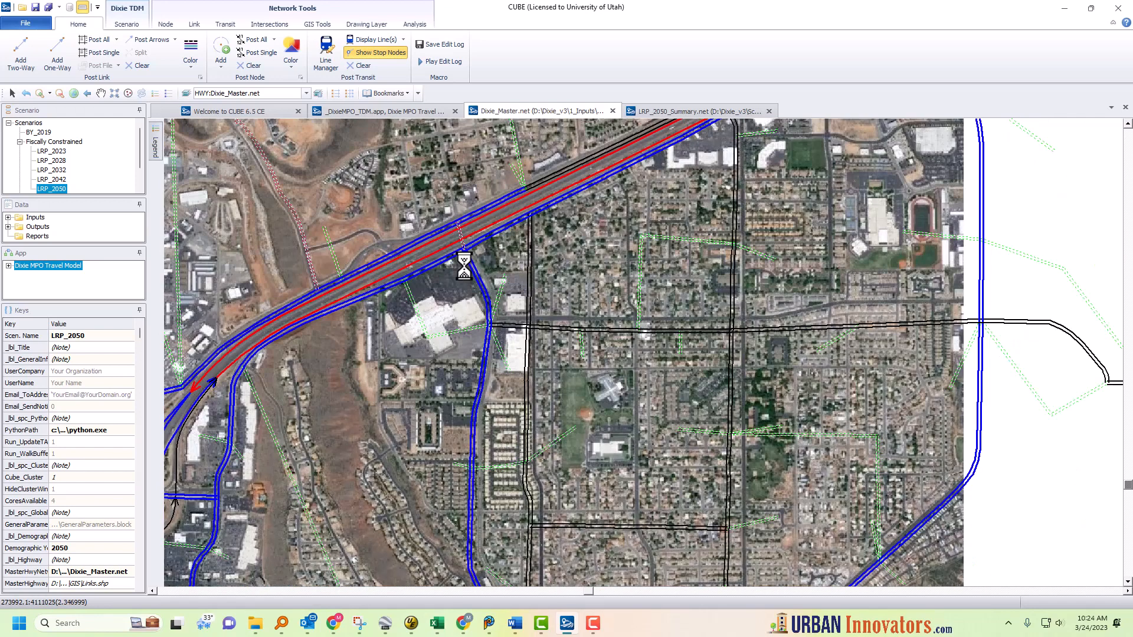
pyautogui.scroll(1, 464, 266)
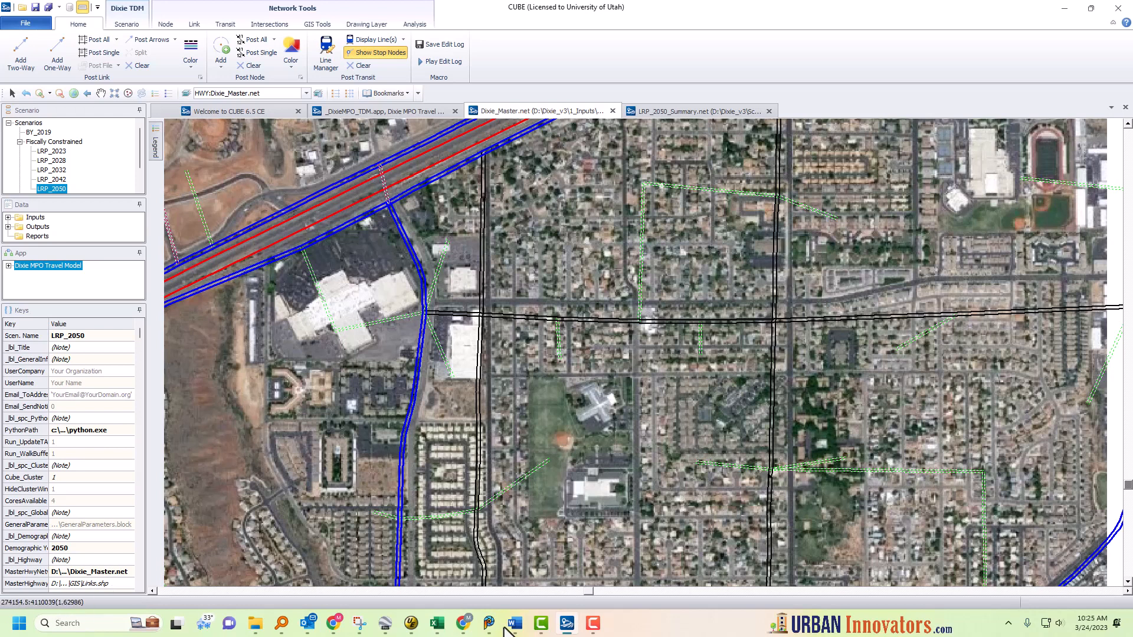
# - Set LN23_50FR to 0 in the 2035-to-2043 direction of the frontage road link south of the freeway
pyautogui.click(154, 591)
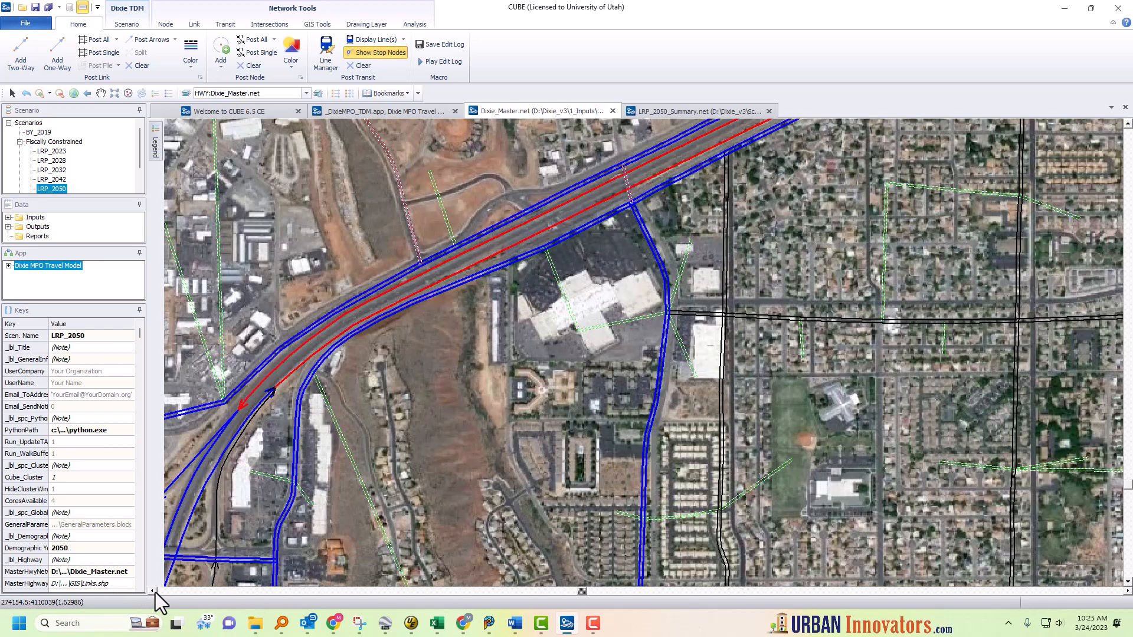
pyautogui.click(324, 352)
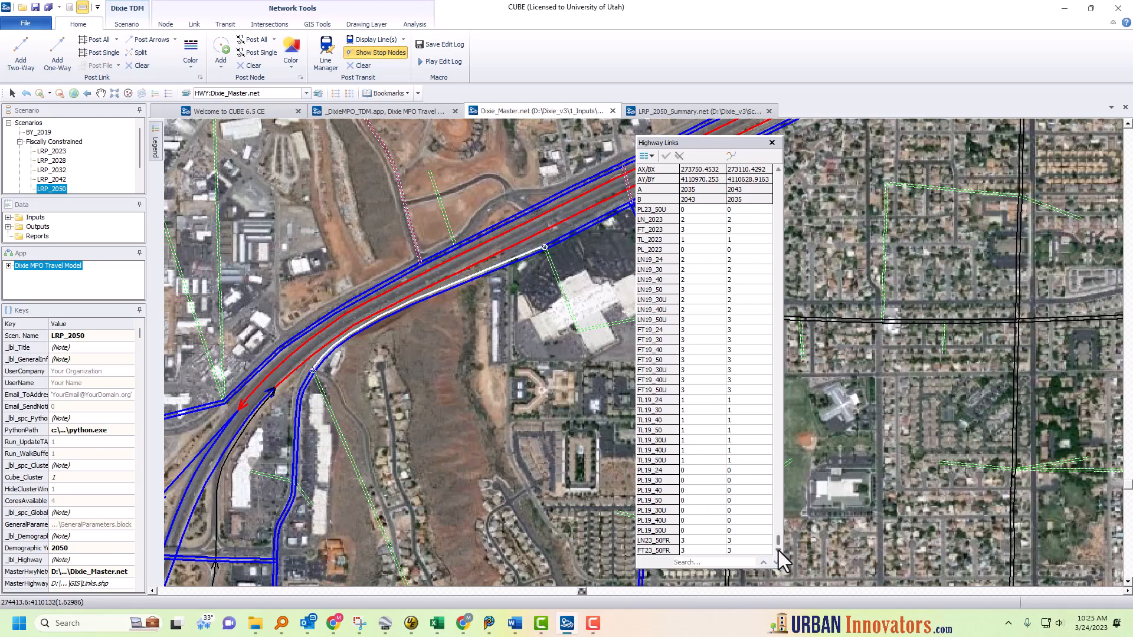
pyautogui.click(695, 542)
pyautogui.write('0')
pyautogui.click(665, 156)
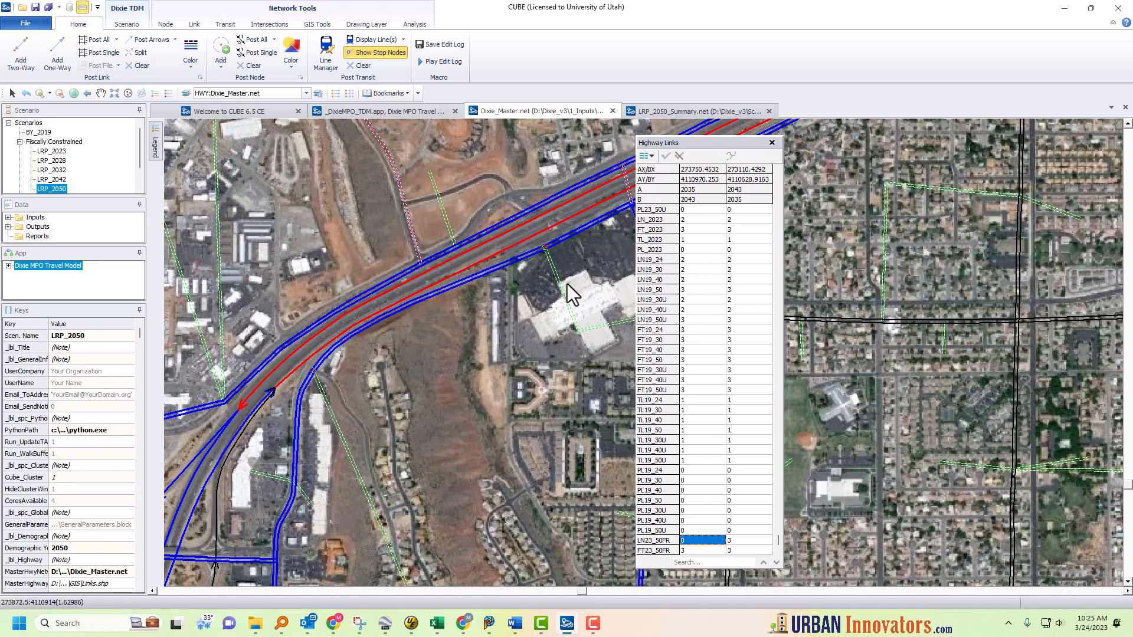
pyautogui.click(522, 310)
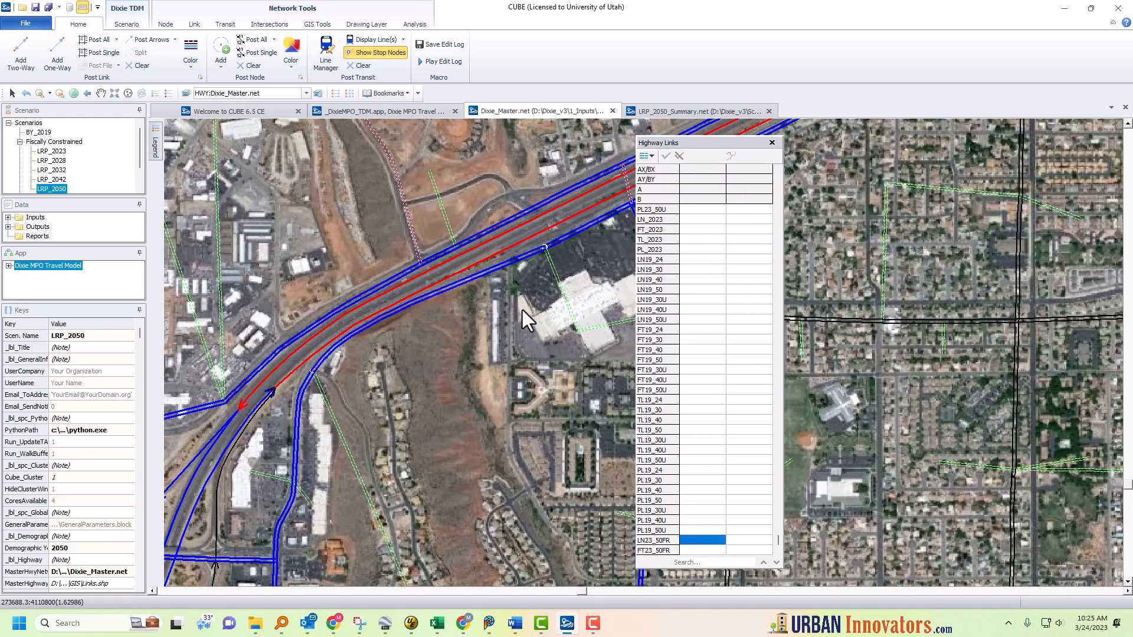
pyautogui.click(479, 271)
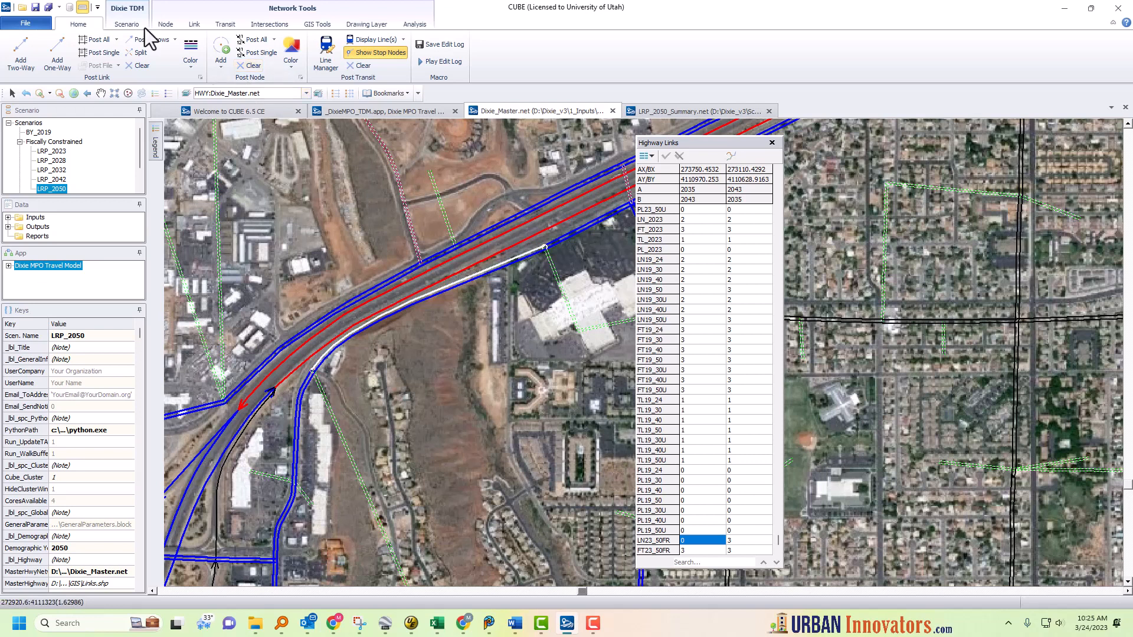
pyautogui.click(192, 56)
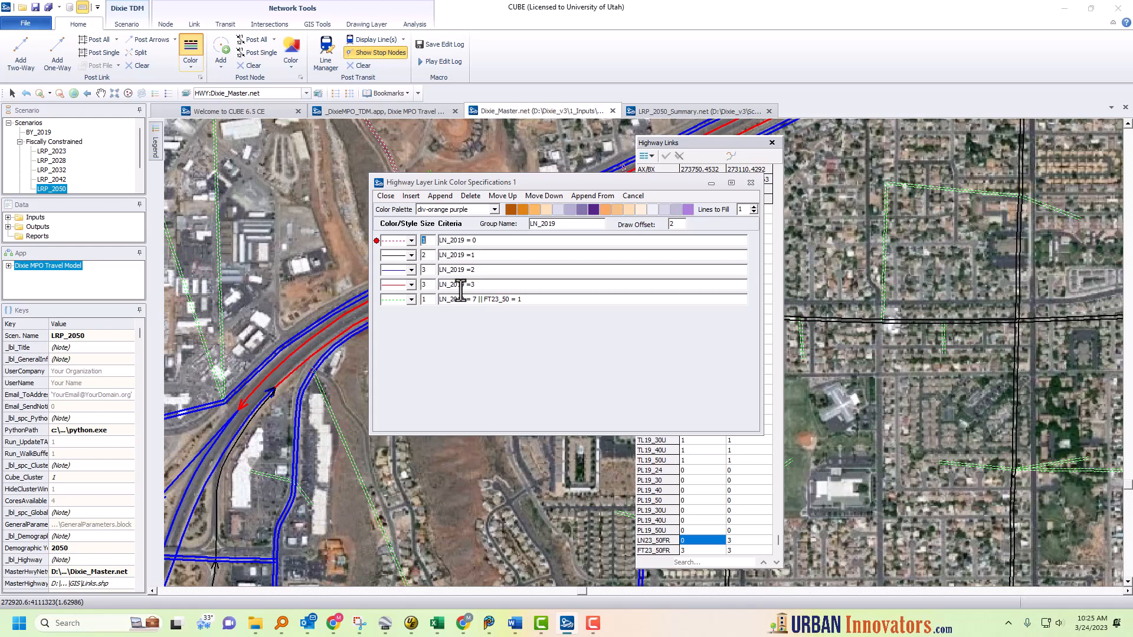
pyautogui.click(751, 183)
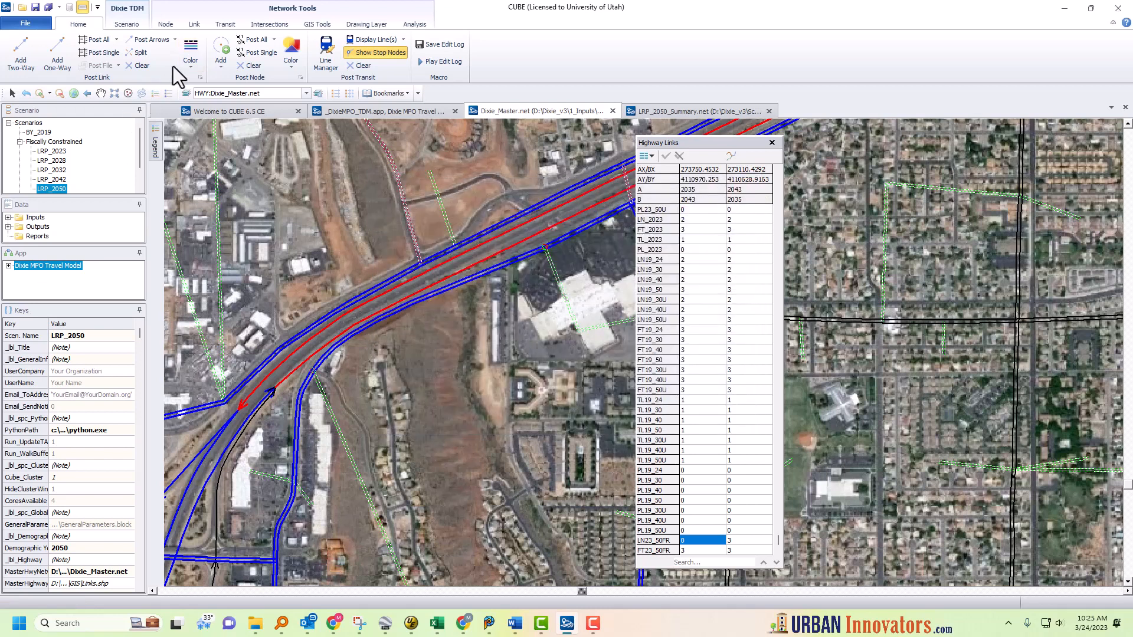
pyautogui.click(191, 66)
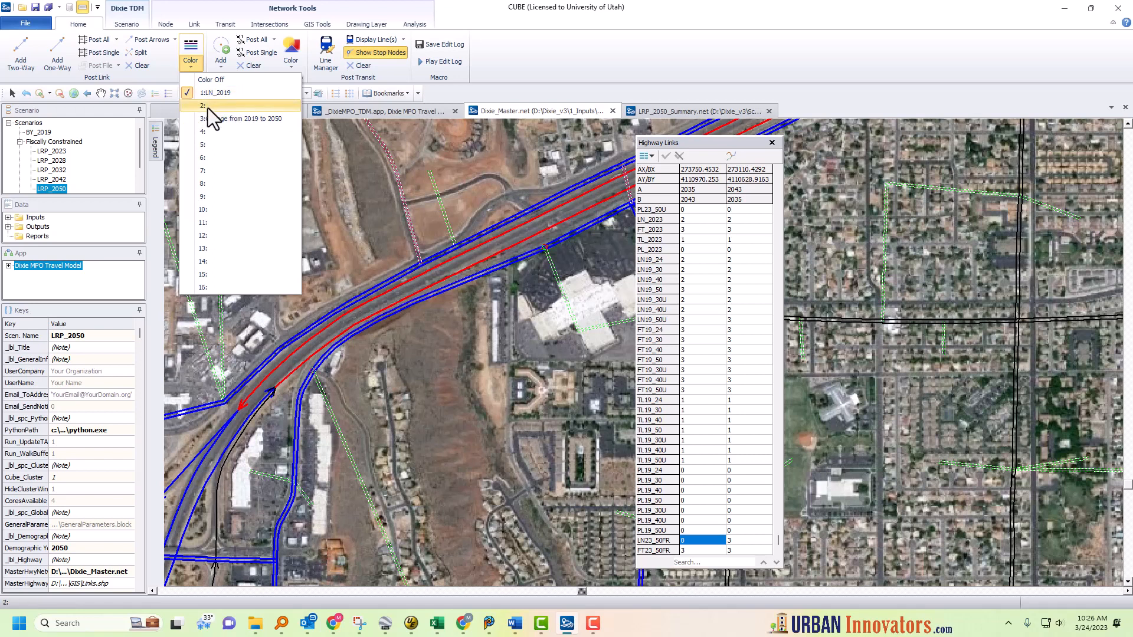
pyautogui.click(219, 93)
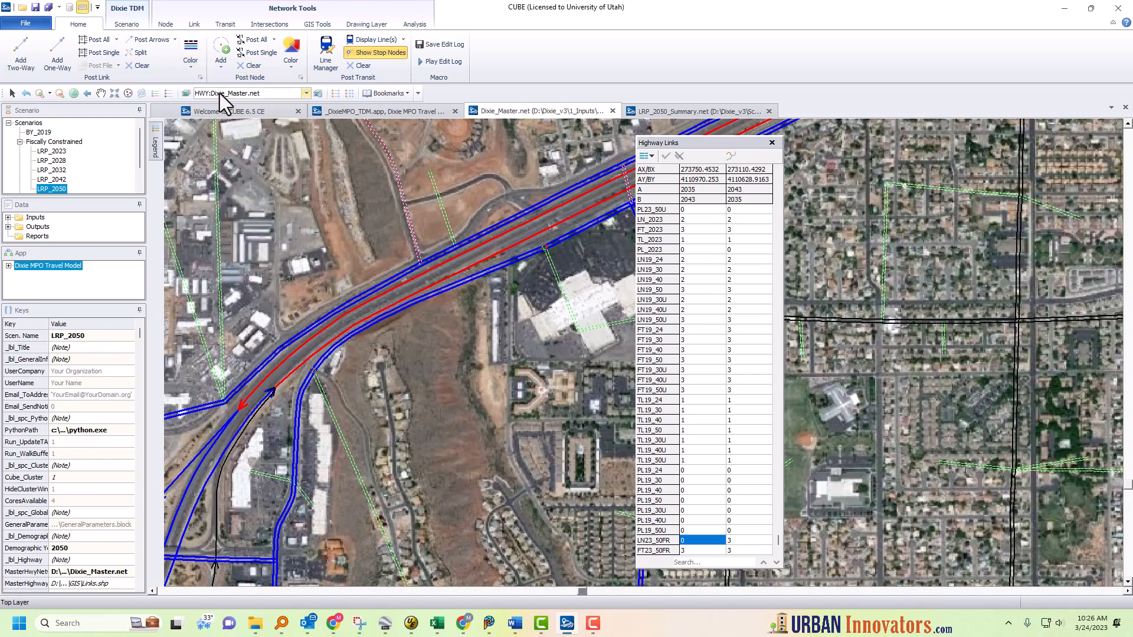
# - Capture the LN_2019 link color specifications and their criteria with Snipping Tool and move the capture aside for reference
pyautogui.click(190, 47)
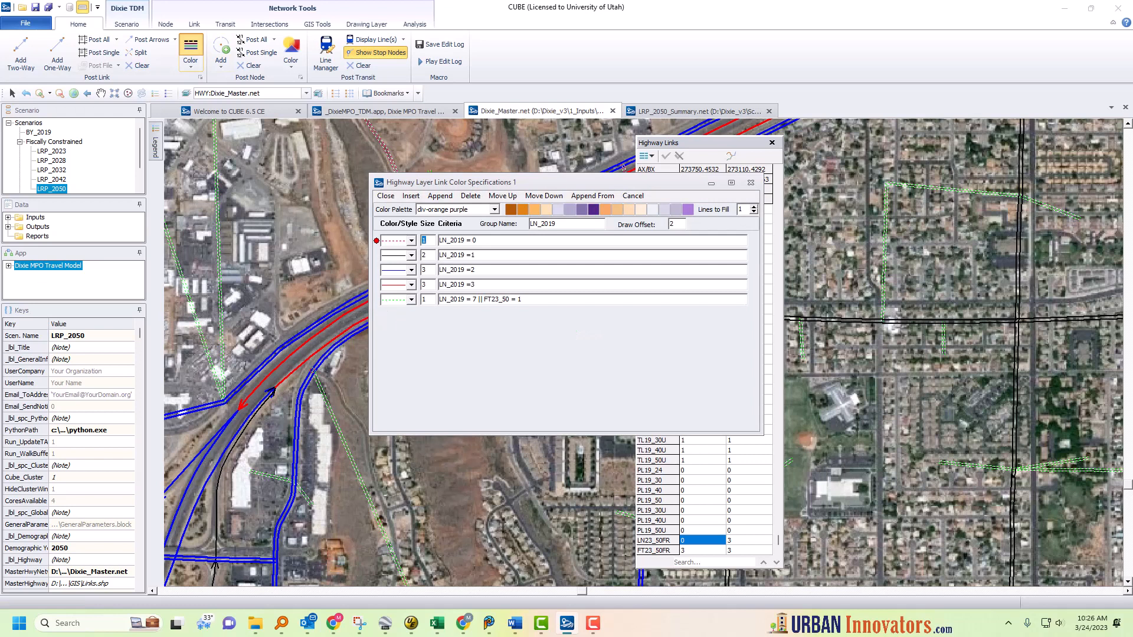
pyautogui.click(359, 623)
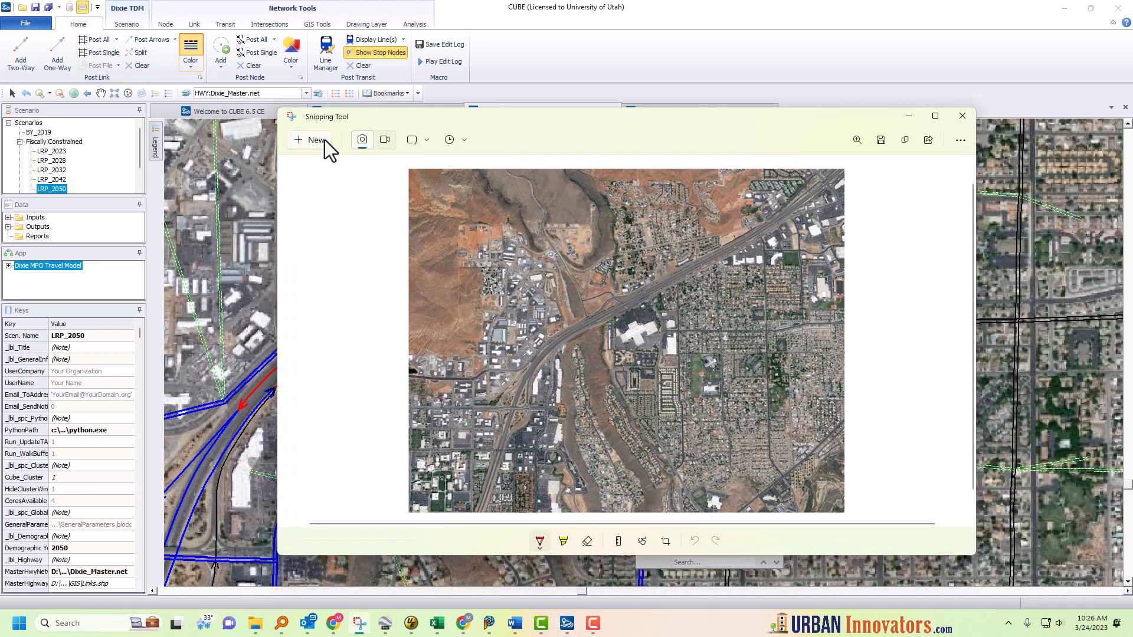
pyautogui.click(321, 141)
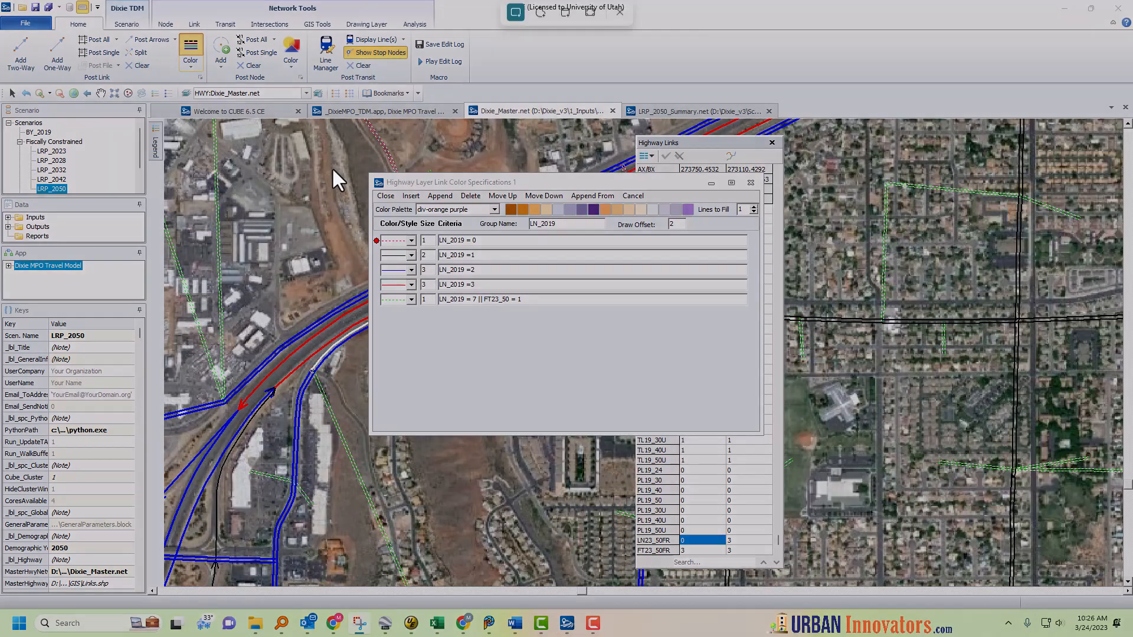
pyautogui.moveTo(360, 166); pyautogui.dragTo(620, 328)
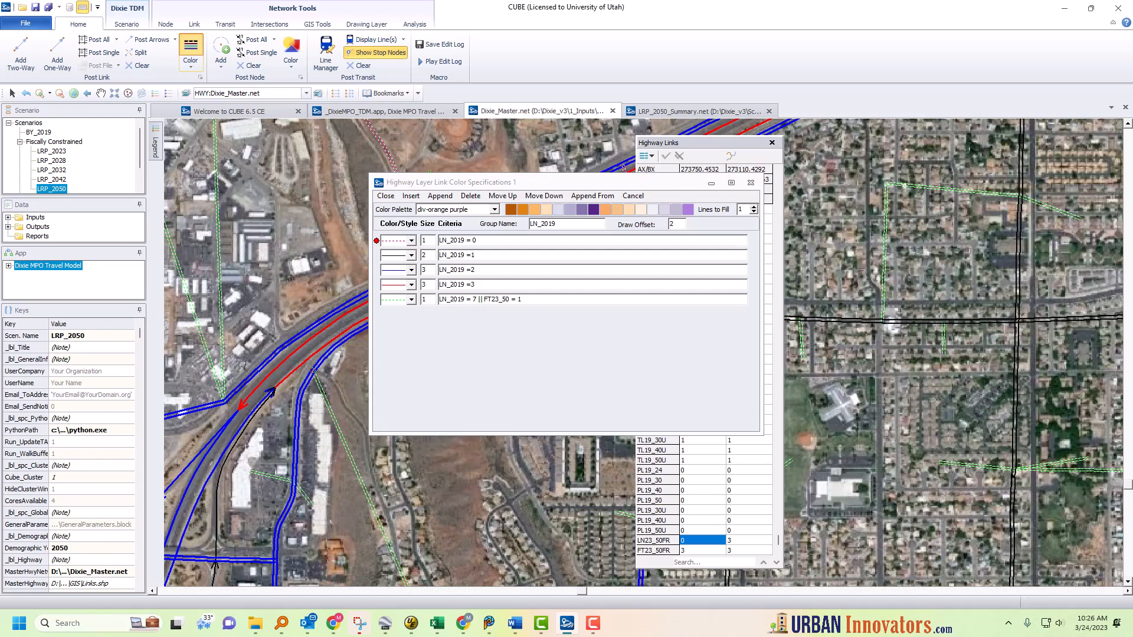
pyautogui.moveTo(359, 166); pyautogui.dragTo(621, 327)
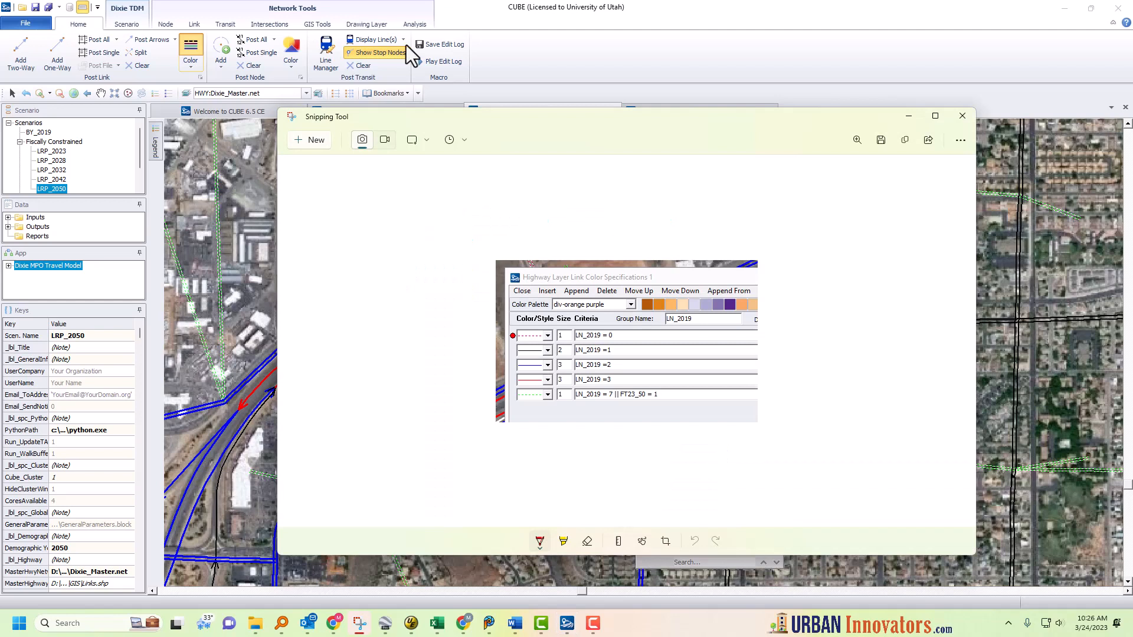
pyautogui.moveTo(845, 120); pyautogui.dragTo(0, 155)
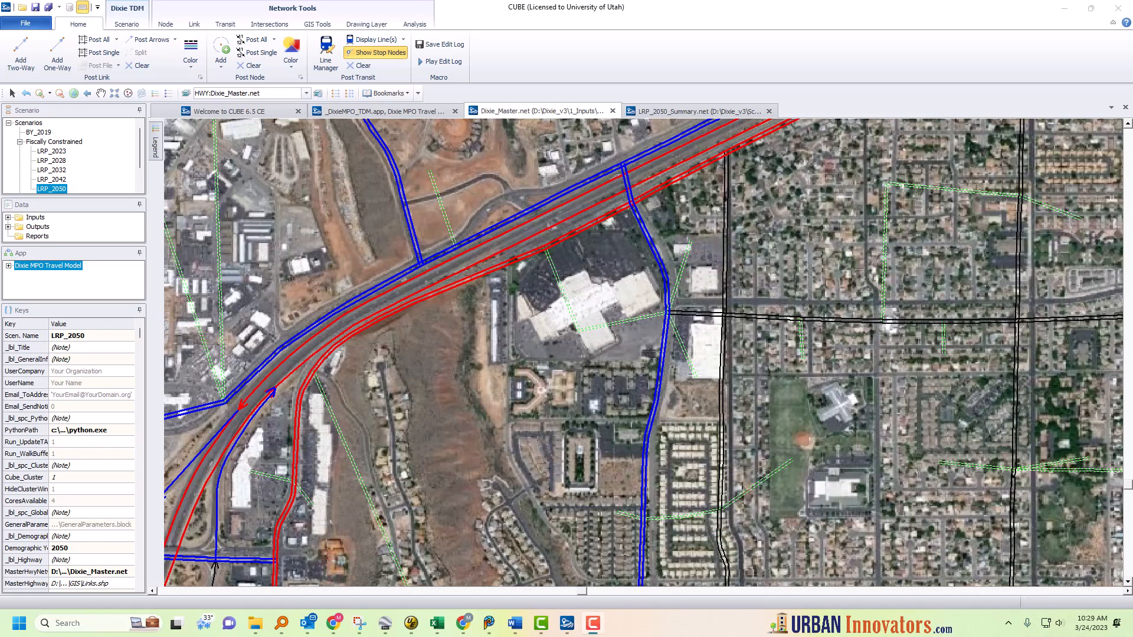
# - In link color specification 2, replace LN23_50 with LN23_50FR in the criteria for 0, 1, 2 and 3 lanes
pyautogui.click(190, 49)
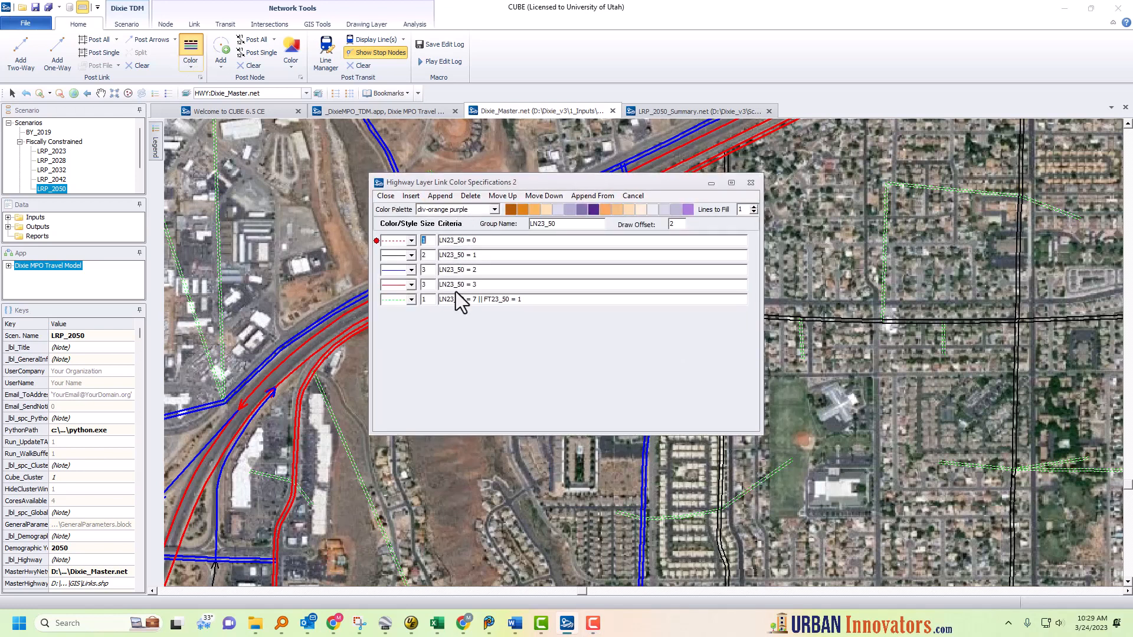
pyautogui.moveTo(543, 183); pyautogui.dragTo(833, 312)
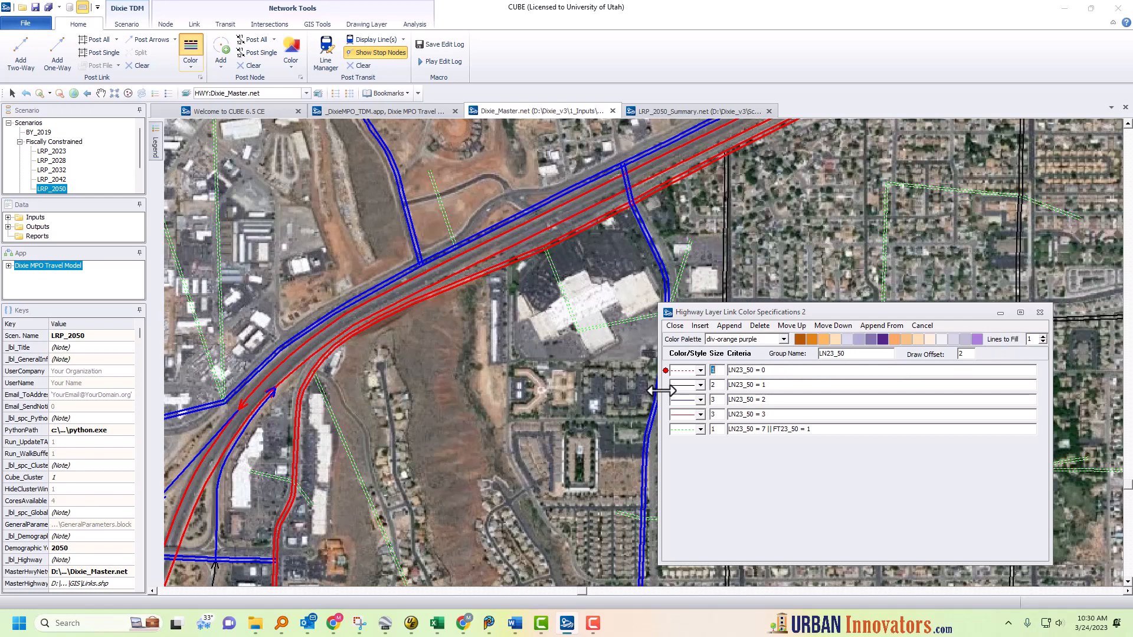
pyautogui.doubleClick(752, 370)
pyautogui.hotkey('ctrl', 'c')
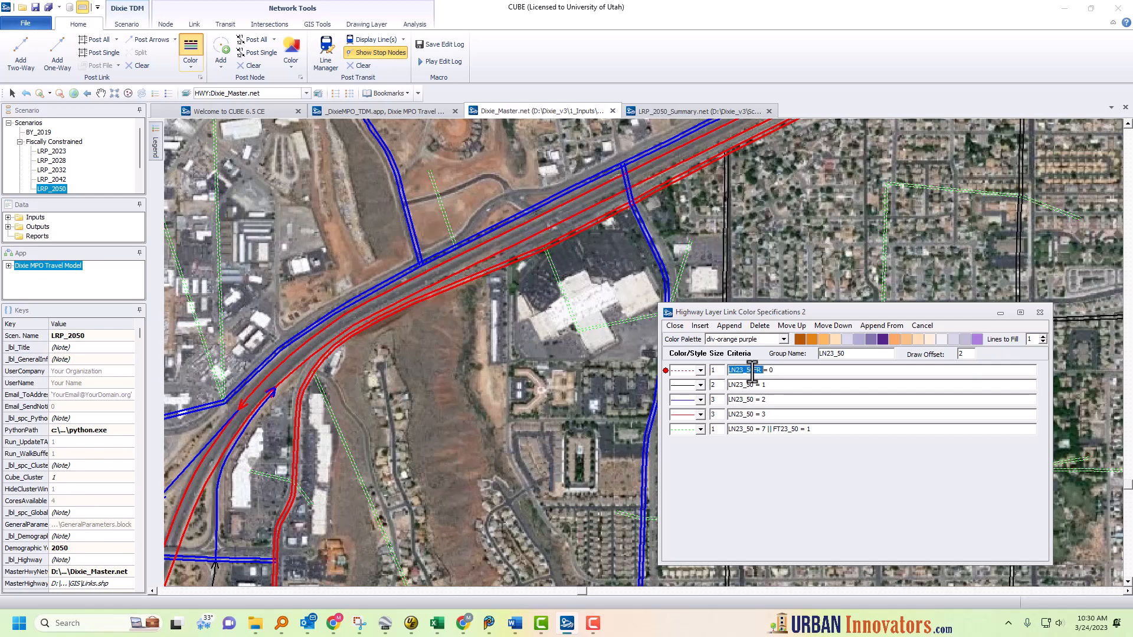
pyautogui.doubleClick(731, 384)
pyautogui.hotkey('ctrl', 'v')
pyautogui.doubleClick(738, 399)
pyautogui.hotkey('ctrl', 'v')
pyautogui.doubleClick(739, 415)
pyautogui.hotkey('ctrl', 'v')
# - Set the last color criterion to LN23_50FR = 7 || FT23_50FR = 1 and close the color specifications
pyautogui.doubleClick(738, 429)
pyautogui.hotkey('ctrl', 'v')
pyautogui.click(804, 432)
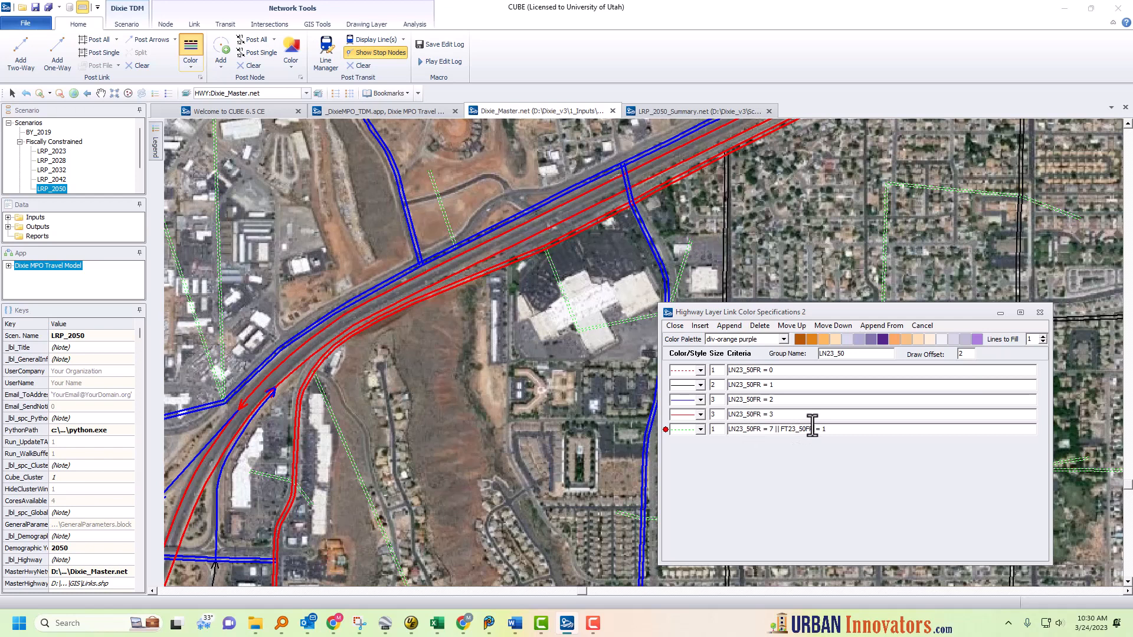
pyautogui.click(674, 326)
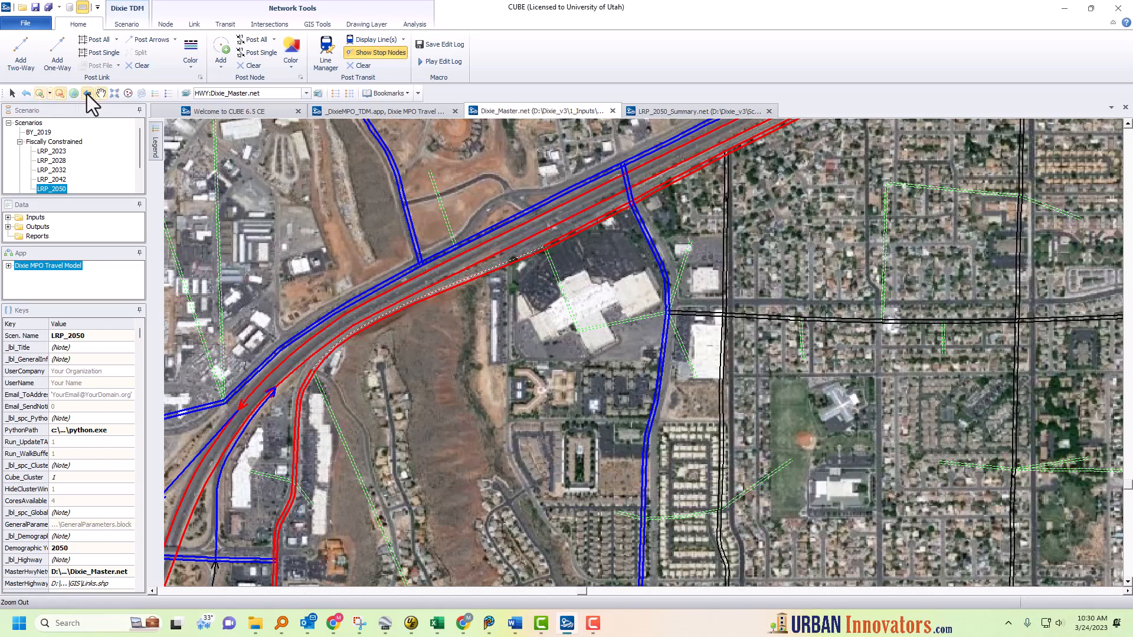
# - Set LN23_50FR to 0 in the 2210-to-2035 direction of the frontage road link and check the values of both directions
pyautogui.click(12, 94)
pyautogui.click(567, 232)
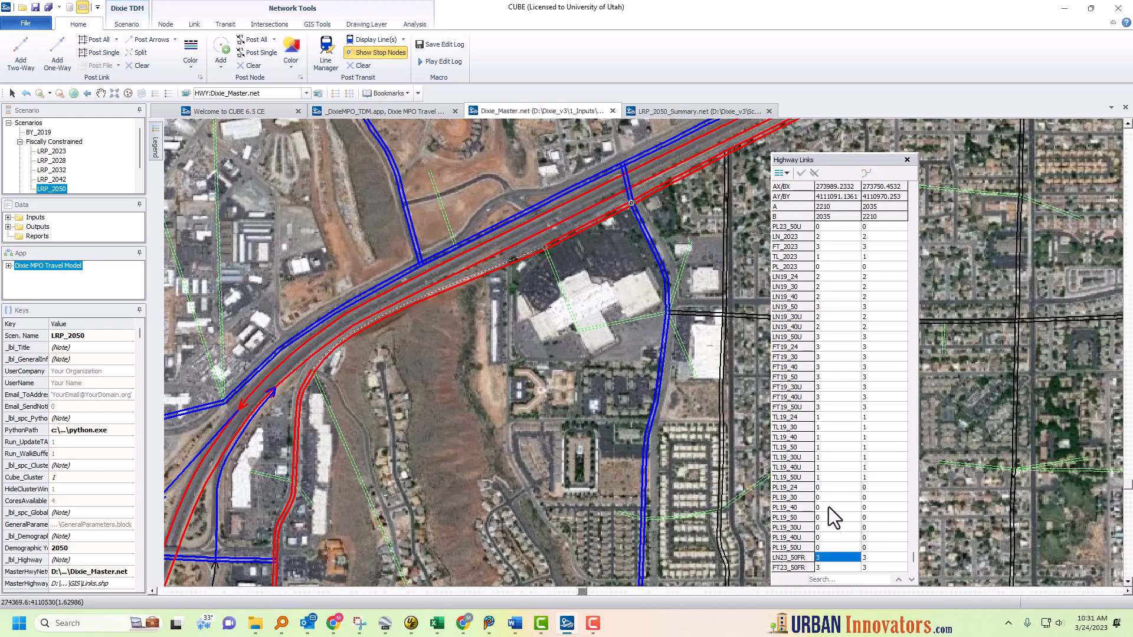
pyautogui.write('0')
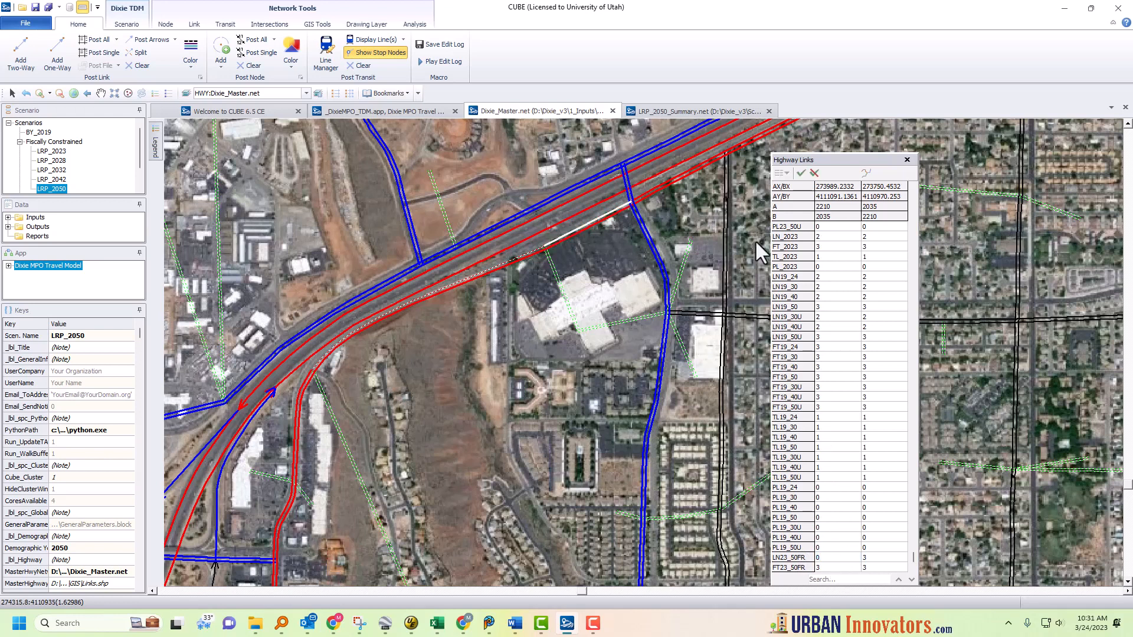
pyautogui.click(801, 173)
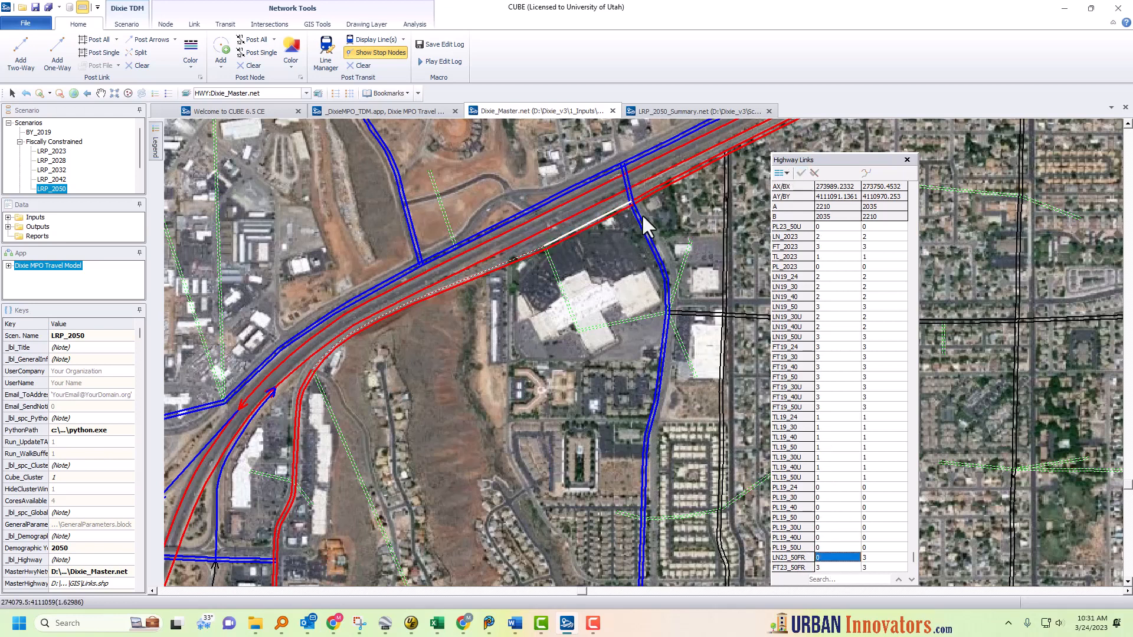
pyautogui.click(604, 221)
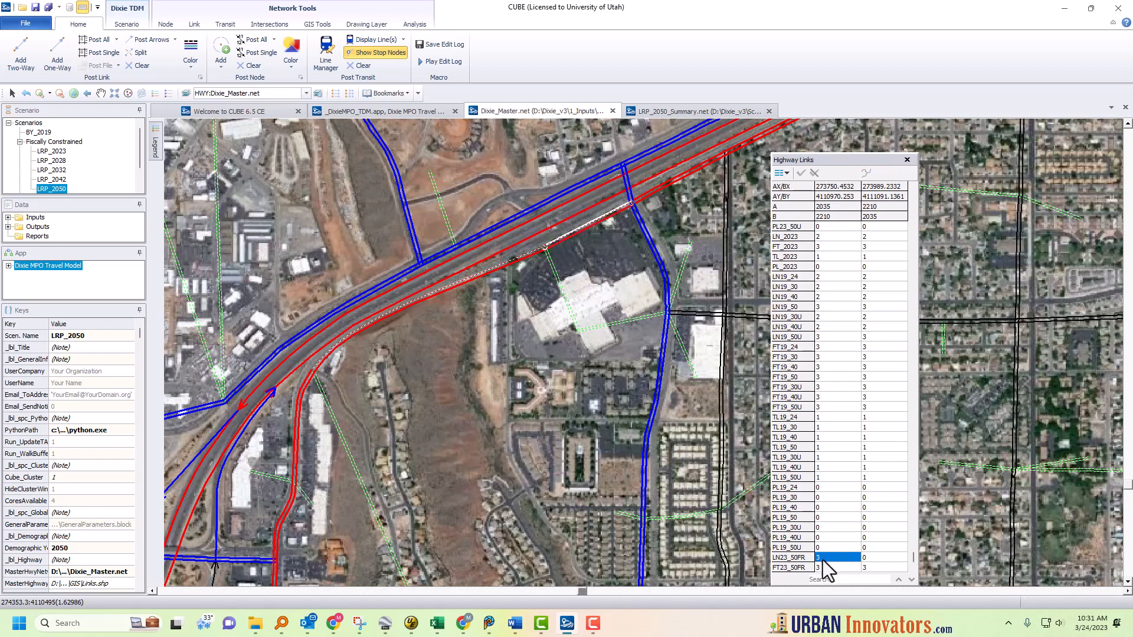
pyautogui.click(876, 558)
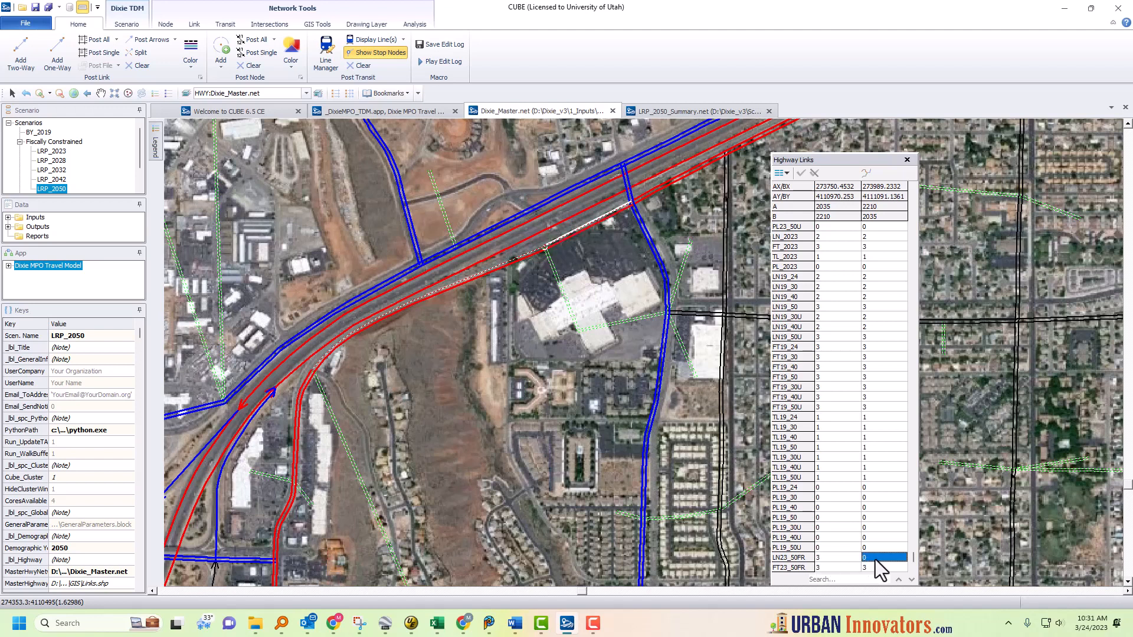
pyautogui.click(827, 560)
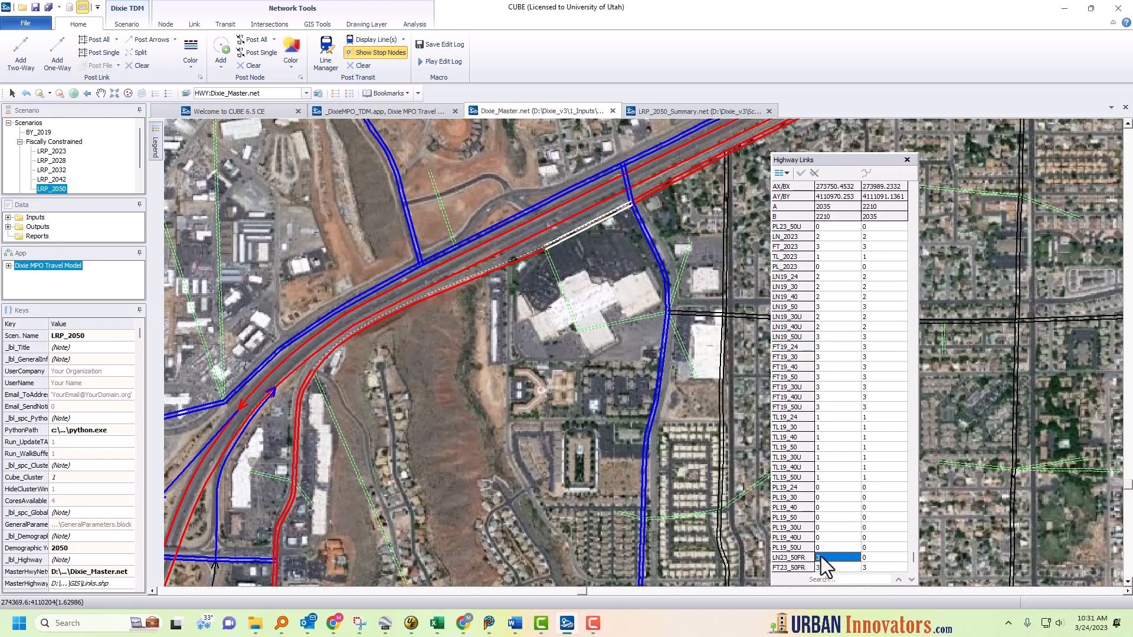
pyautogui.click(587, 221)
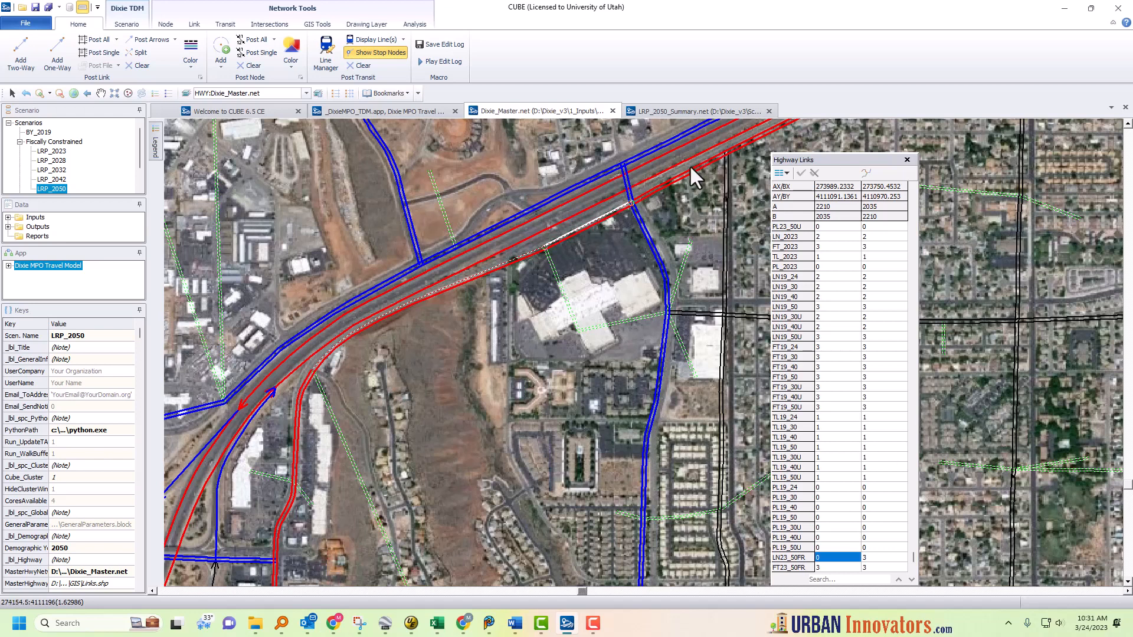
# - Set LN23_50FR to 0 in the 1211-to-2210 direction of the adjoining frontage road link
pyautogui.click(672, 177)
pyautogui.click(837, 561)
pyautogui.write('0')
pyautogui.click(801, 172)
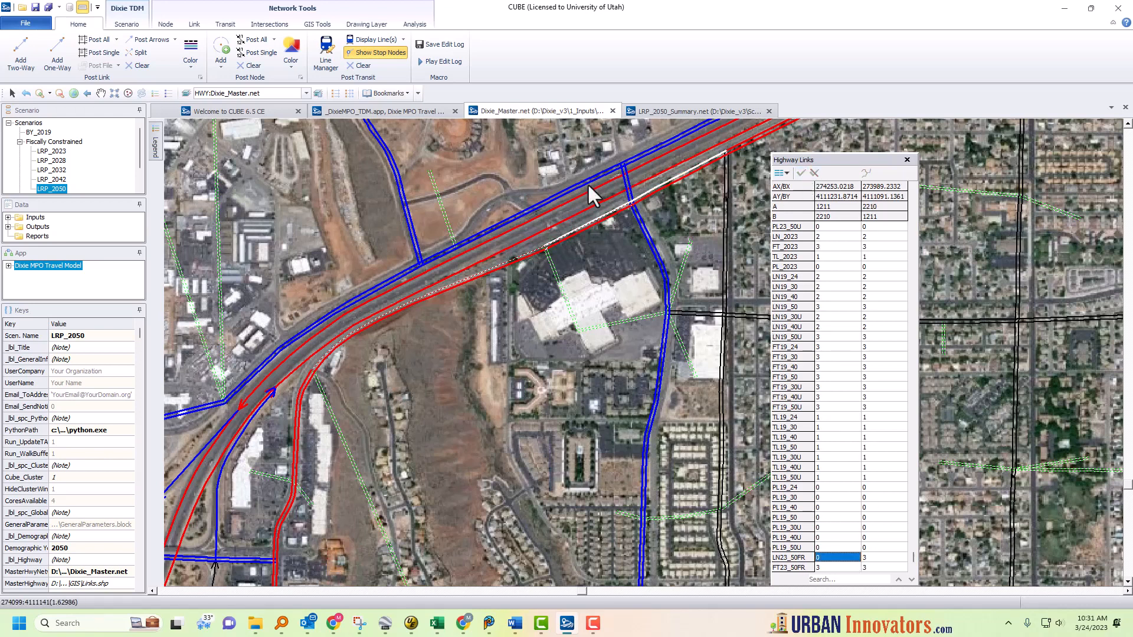
# - Open the Link Attribute Calculation for the highway links and switch to the empty calculation set 2
pyautogui.click(101, 93)
pyautogui.moveTo(521, 245); pyautogui.dragTo(249, 405)
pyautogui.moveTo(512, 321); pyautogui.dragTo(263, 407)
pyautogui.moveTo(390, 370); pyautogui.dragTo(523, 344)
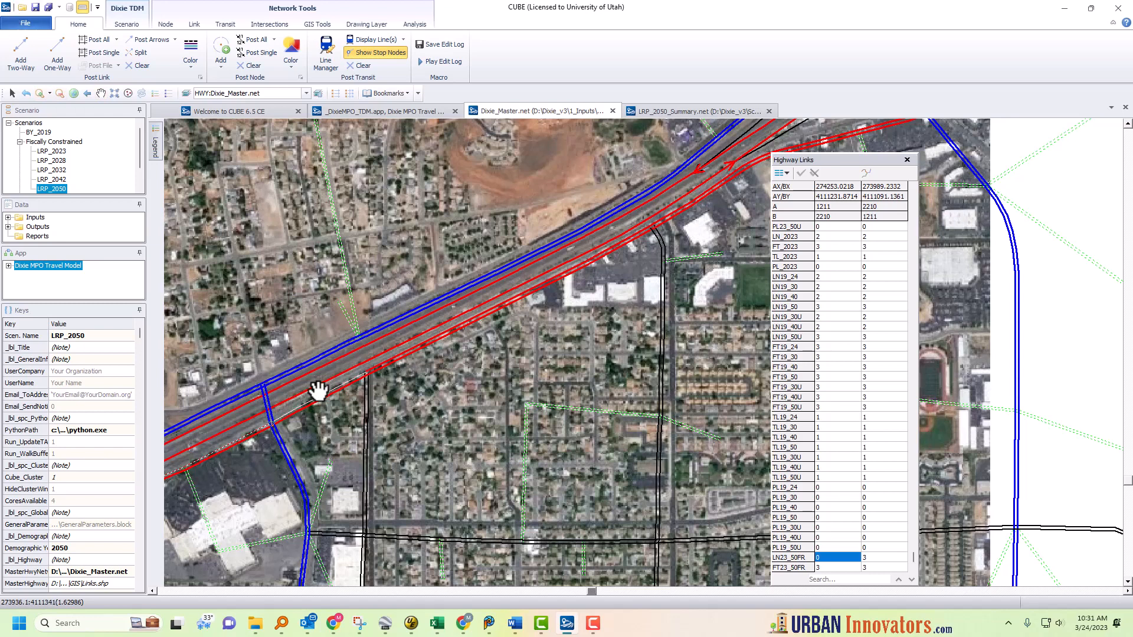
pyautogui.click(194, 26)
pyautogui.click(27, 48)
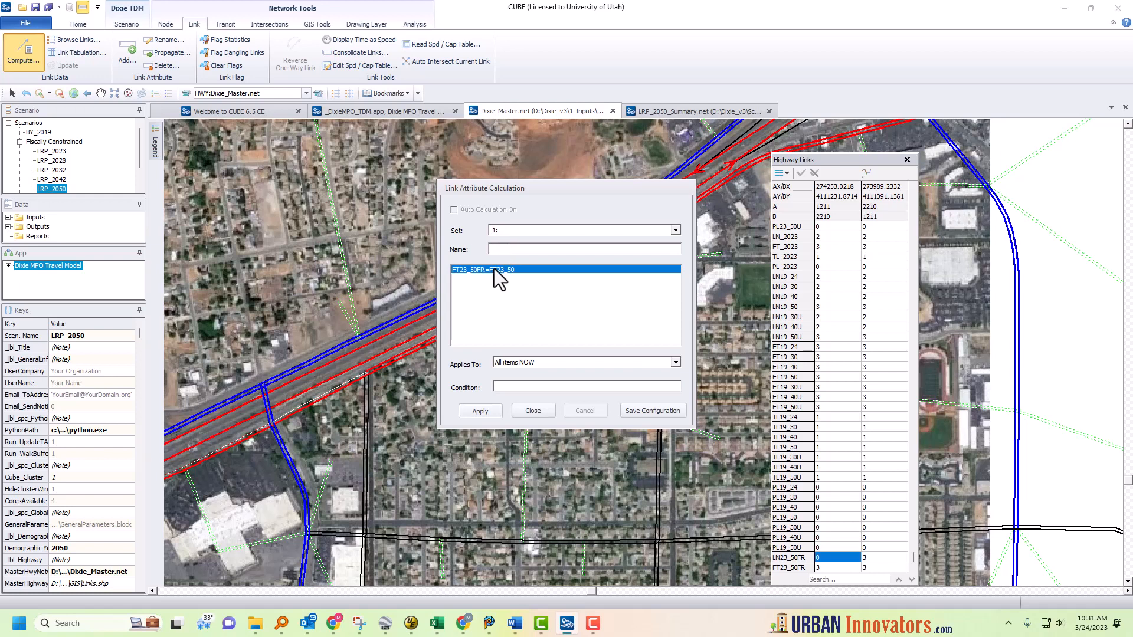
pyautogui.click(676, 230)
pyautogui.click(540, 249)
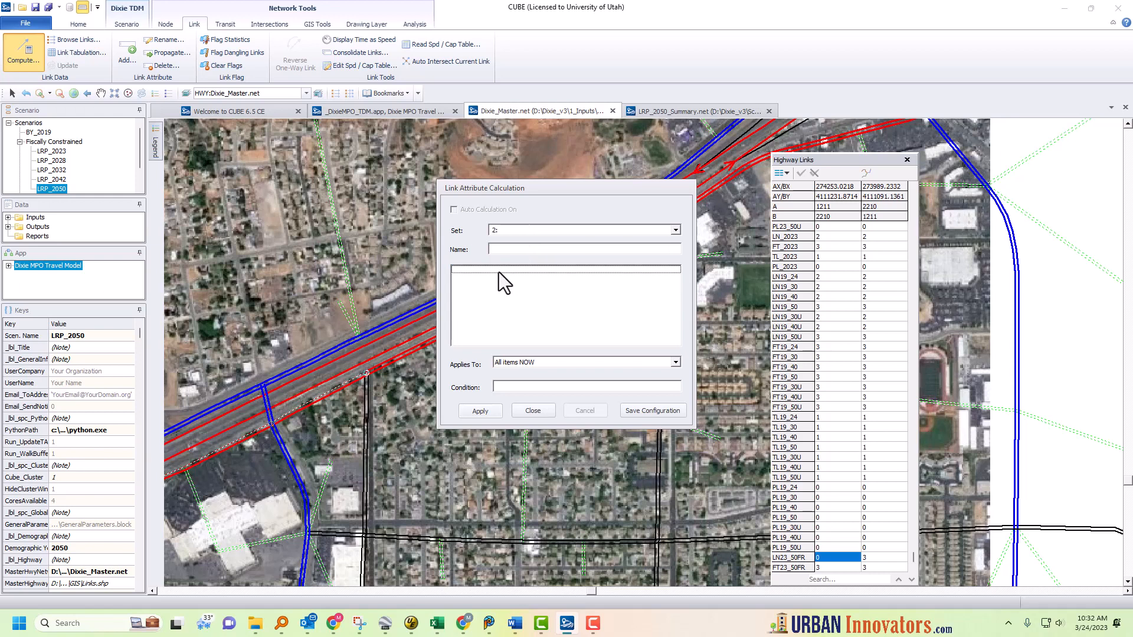
# - Insert the equation LN23_50FR = 0 into link calculation set 2
pyautogui.rightClick(498, 271)
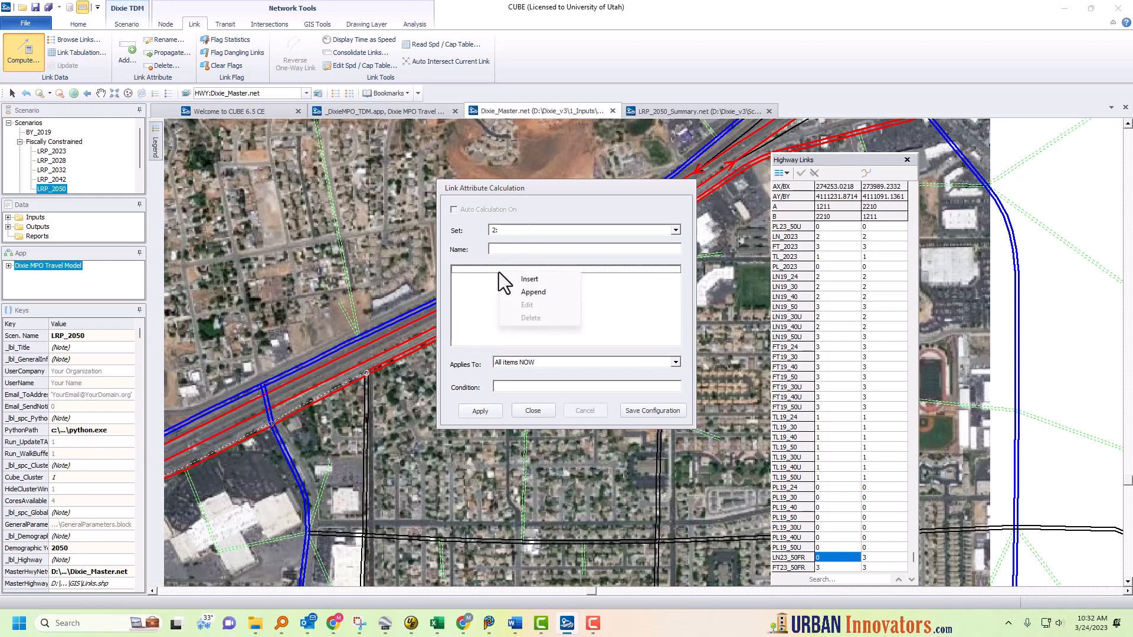
pyautogui.click(528, 280)
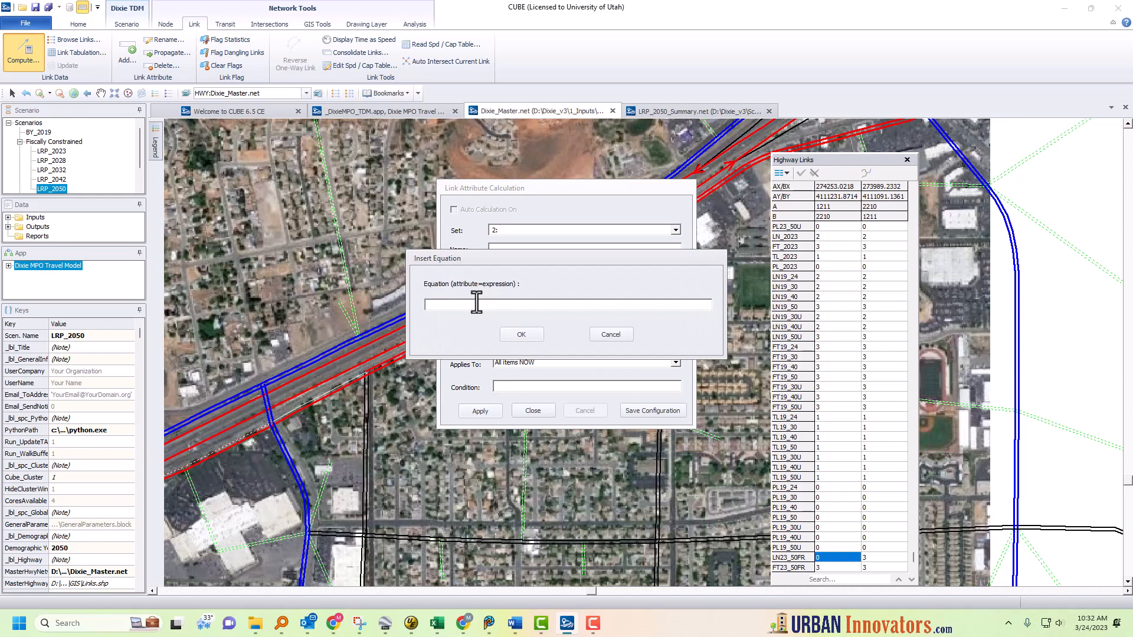
pyautogui.rightClick(475, 304)
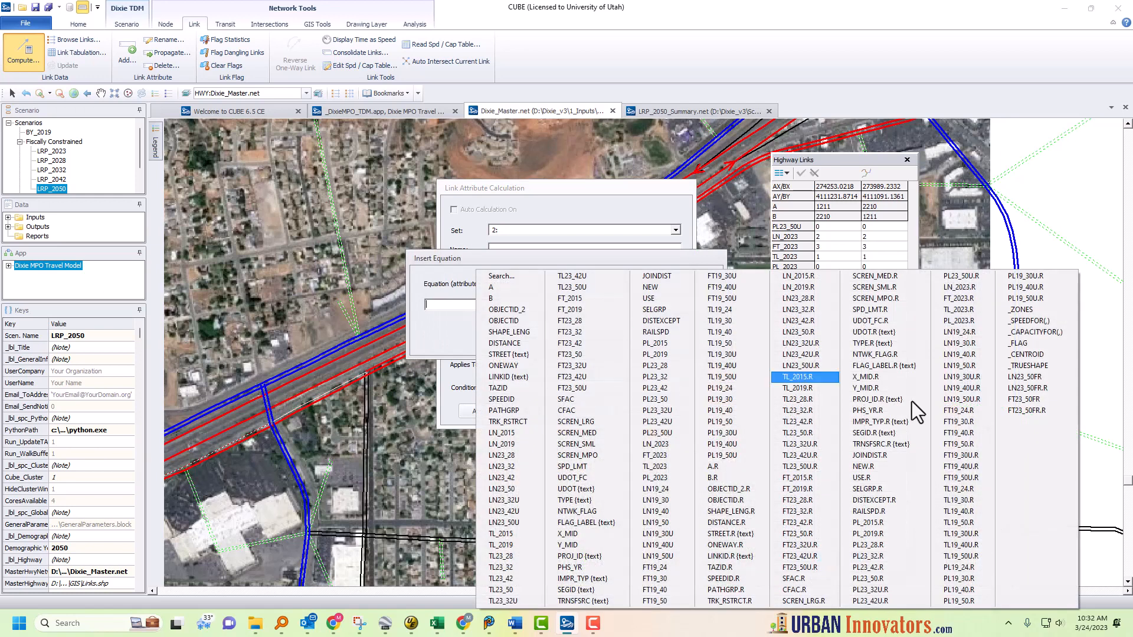
pyautogui.click(1035, 376)
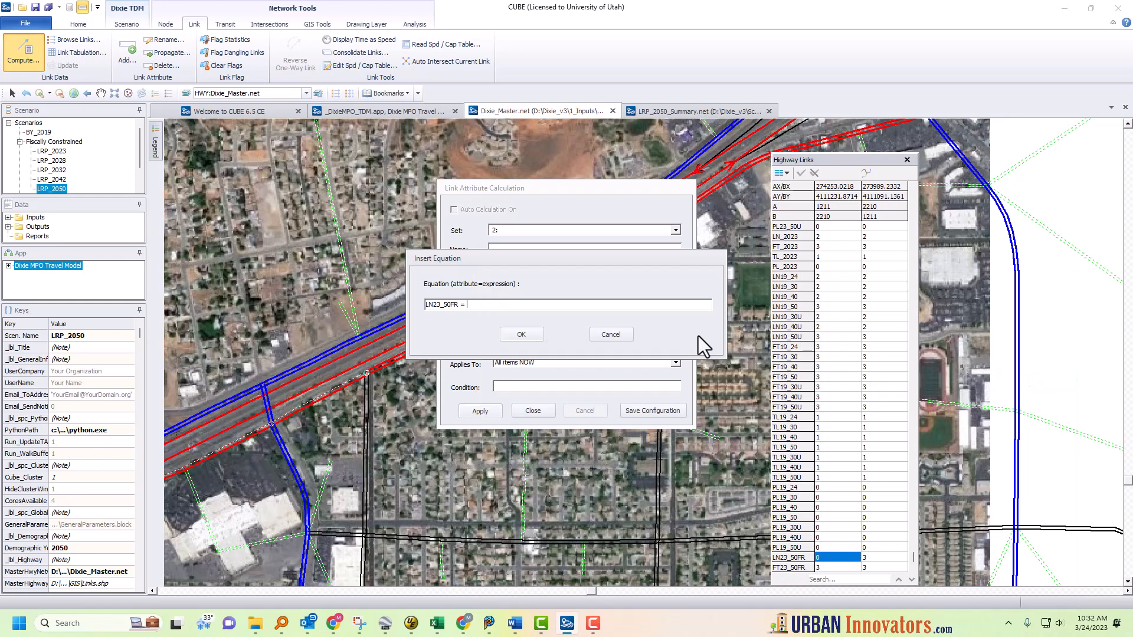
pyautogui.write('= 0')
pyautogui.click(523, 334)
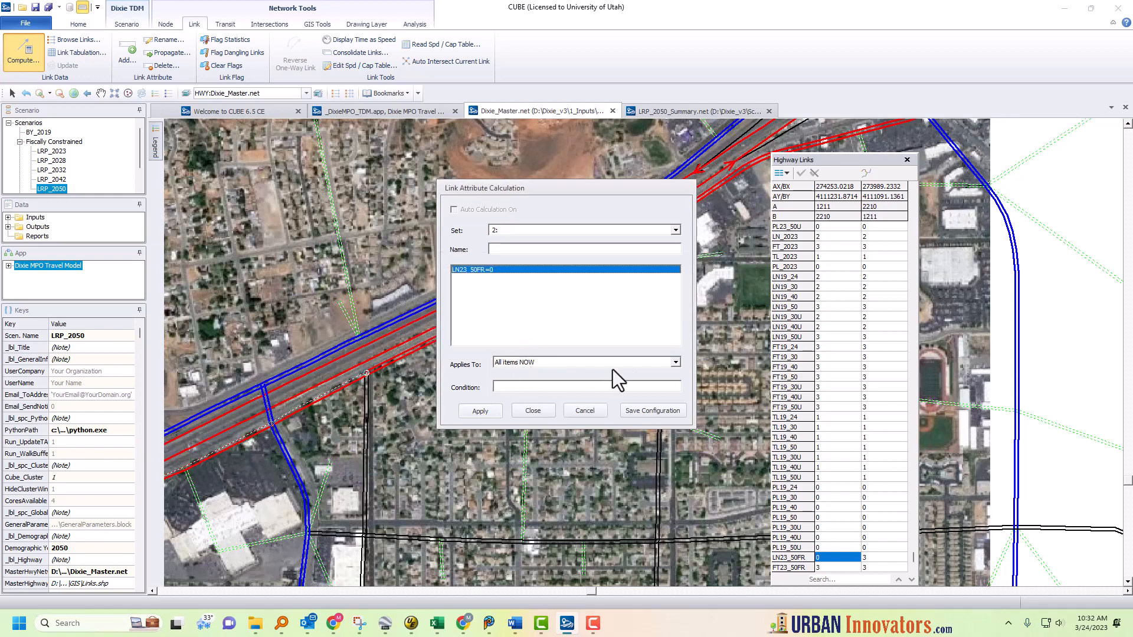
# - Make calculation set 2 apply when items are changed, turn on Auto Calculation and apply it
pyautogui.click(675, 362)
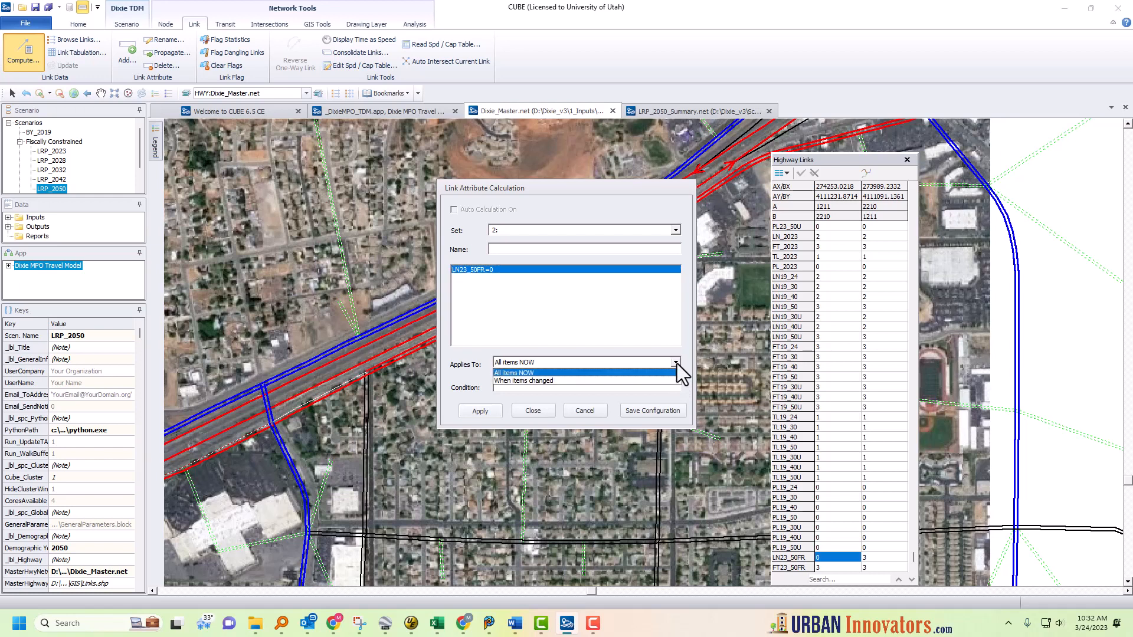
pyautogui.click(525, 380)
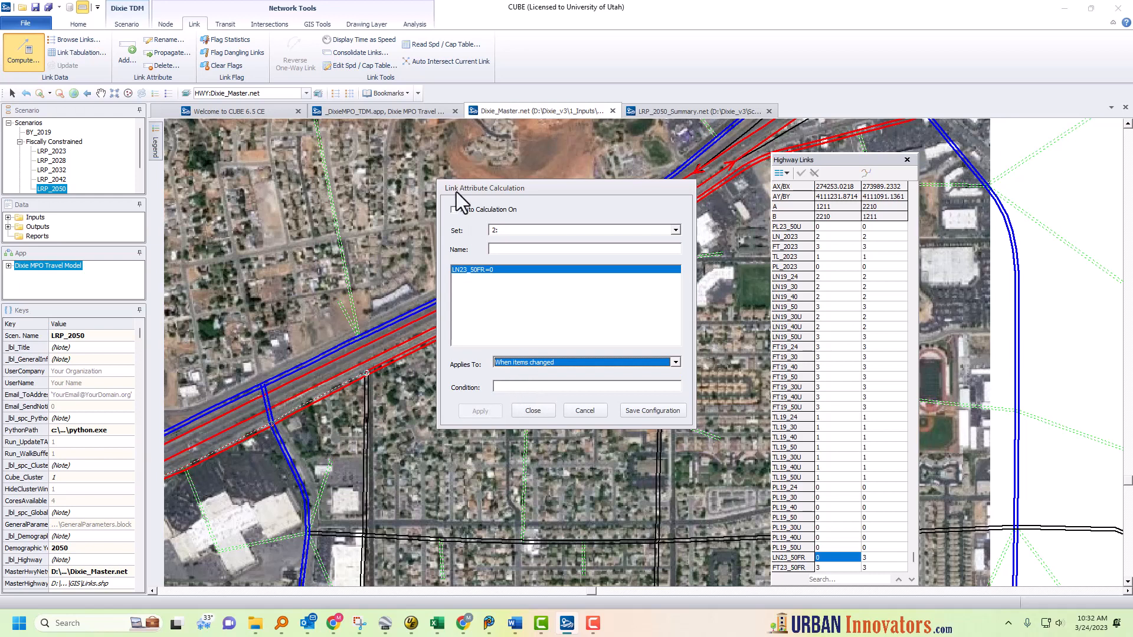
pyautogui.click(455, 210)
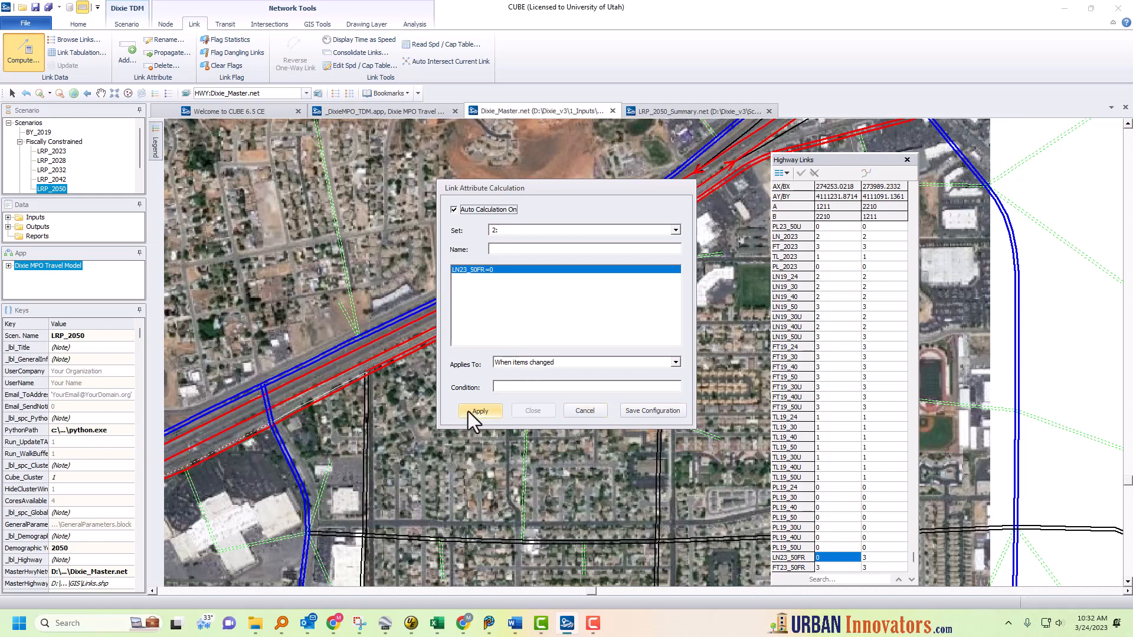
pyautogui.click(491, 416)
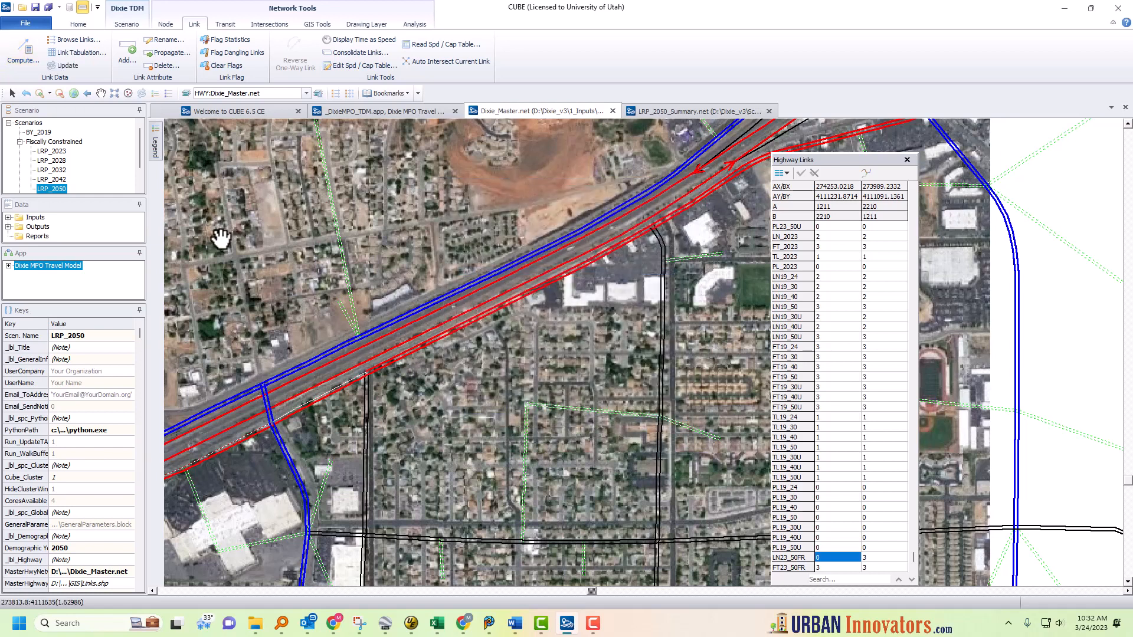
# - Update the opposing-direction links of the frontage road south of the freeway with the automatic calculation, working northeast
pyautogui.click(65, 67)
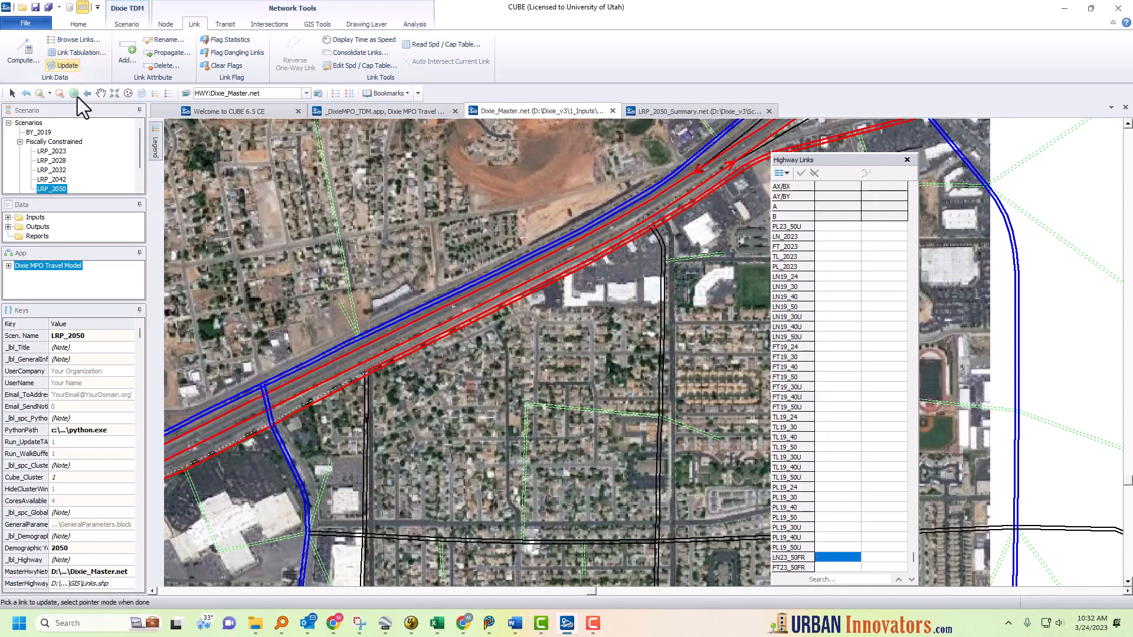
pyautogui.click(388, 363)
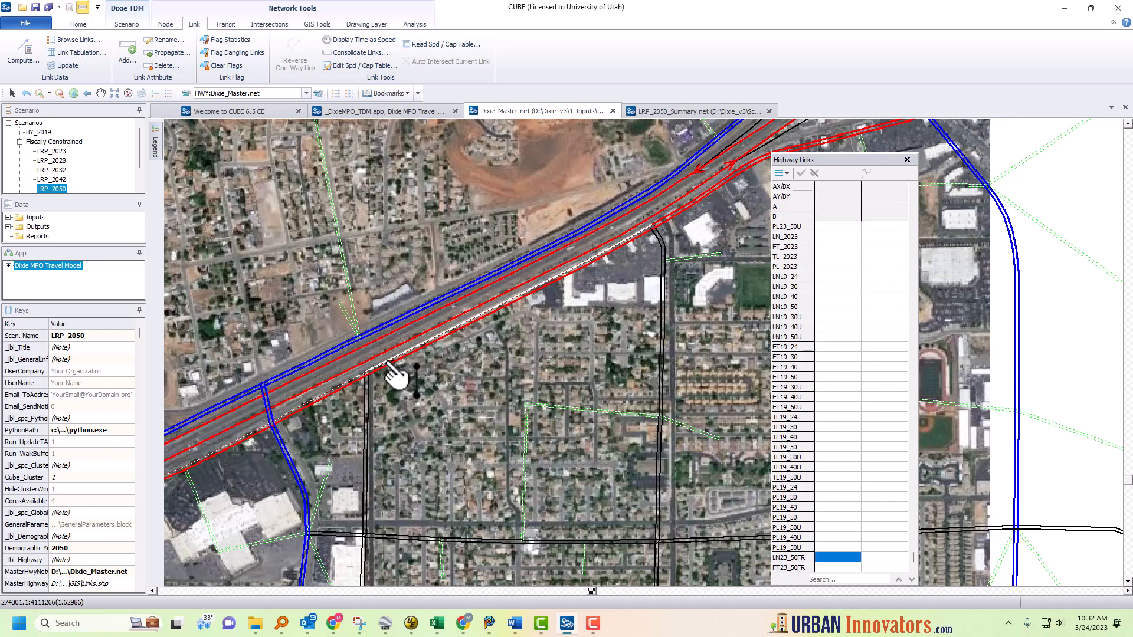
pyautogui.click(682, 213)
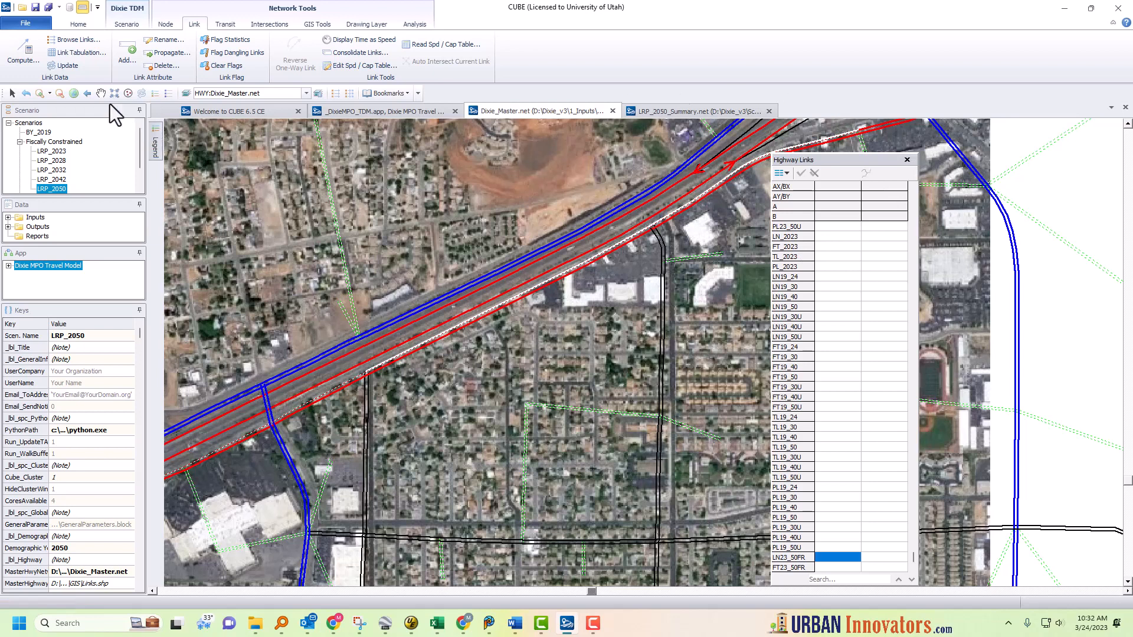
pyautogui.moveTo(582, 214); pyautogui.dragTo(303, 374)
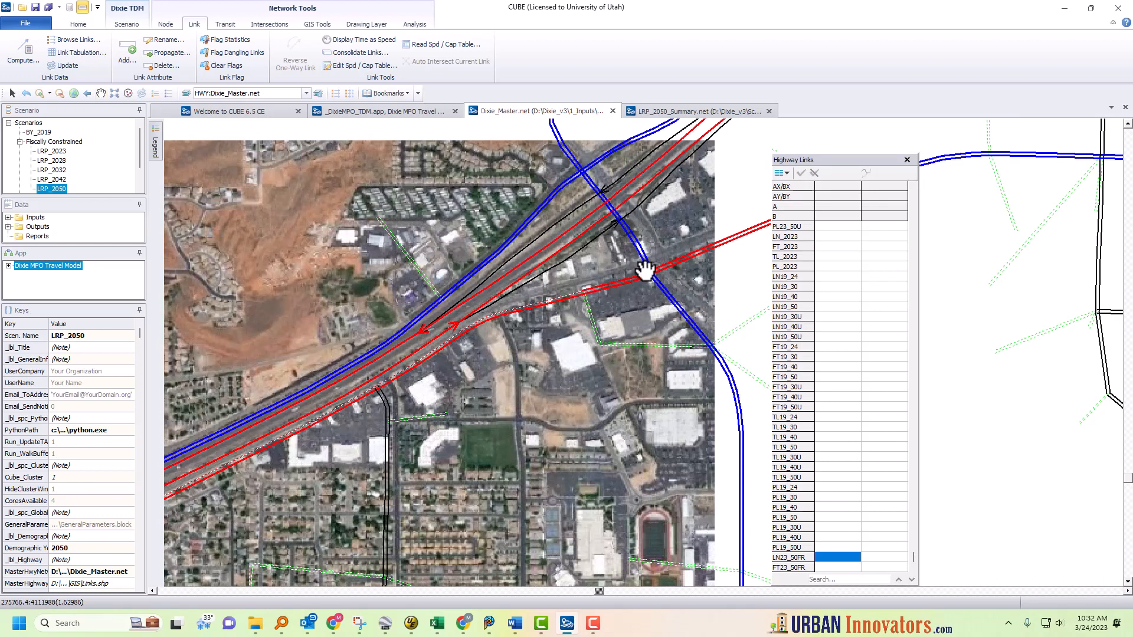
pyautogui.moveTo(612, 269); pyautogui.dragTo(512, 311)
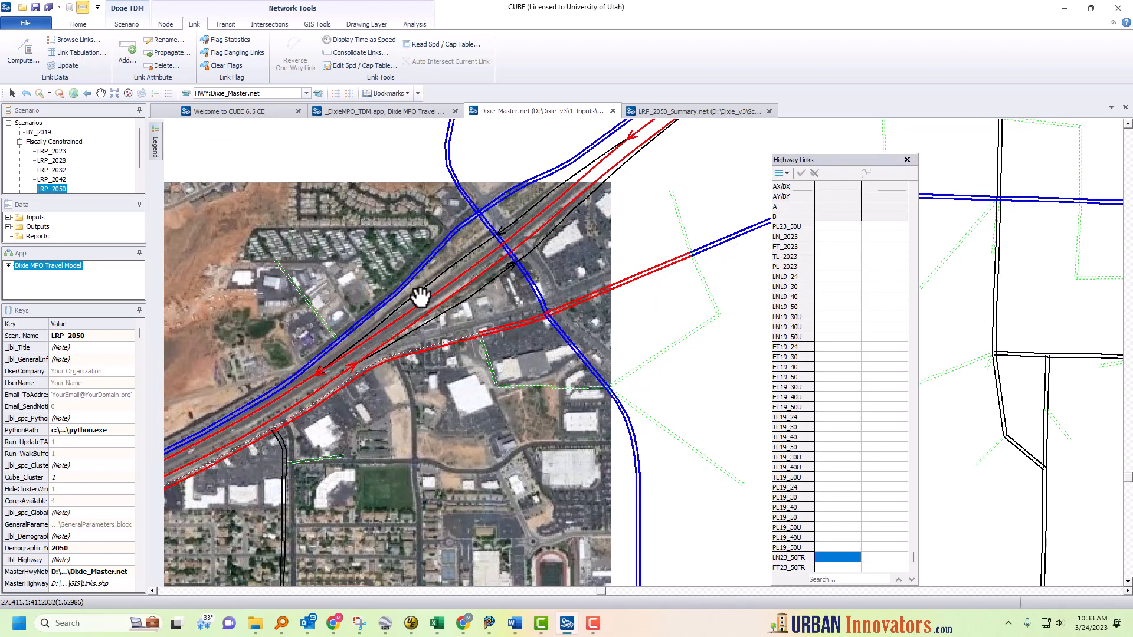
pyautogui.moveTo(445, 261); pyautogui.dragTo(550, 260)
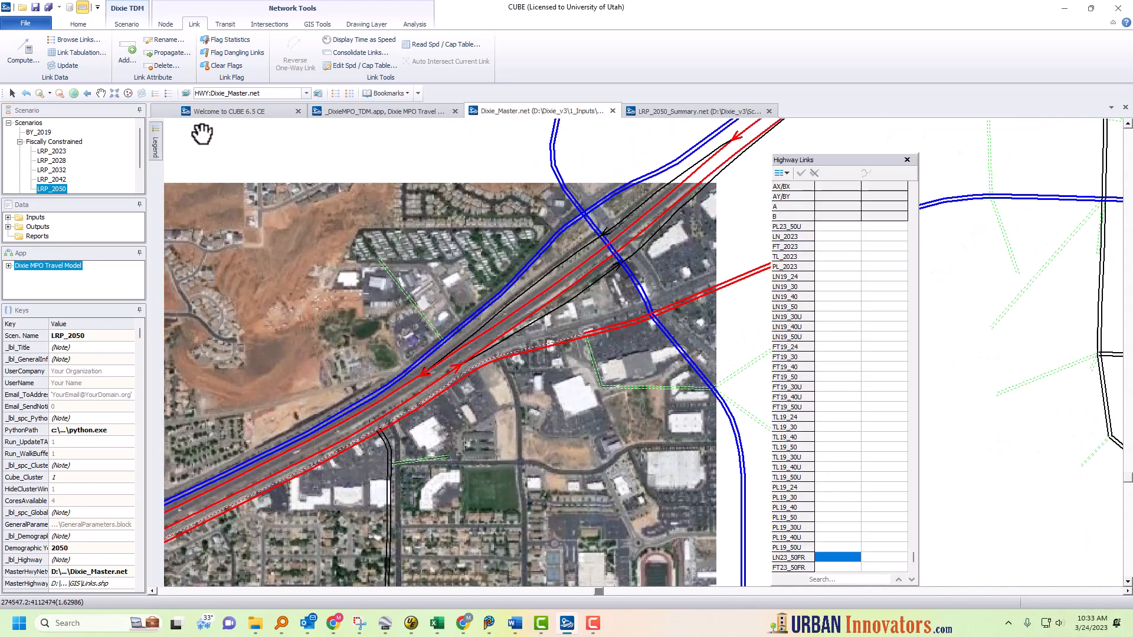
# - Update the opposing-direction links of the north frontage road and the remaining south ones, working southwest to the interchange
pyautogui.click(12, 94)
pyautogui.click(67, 65)
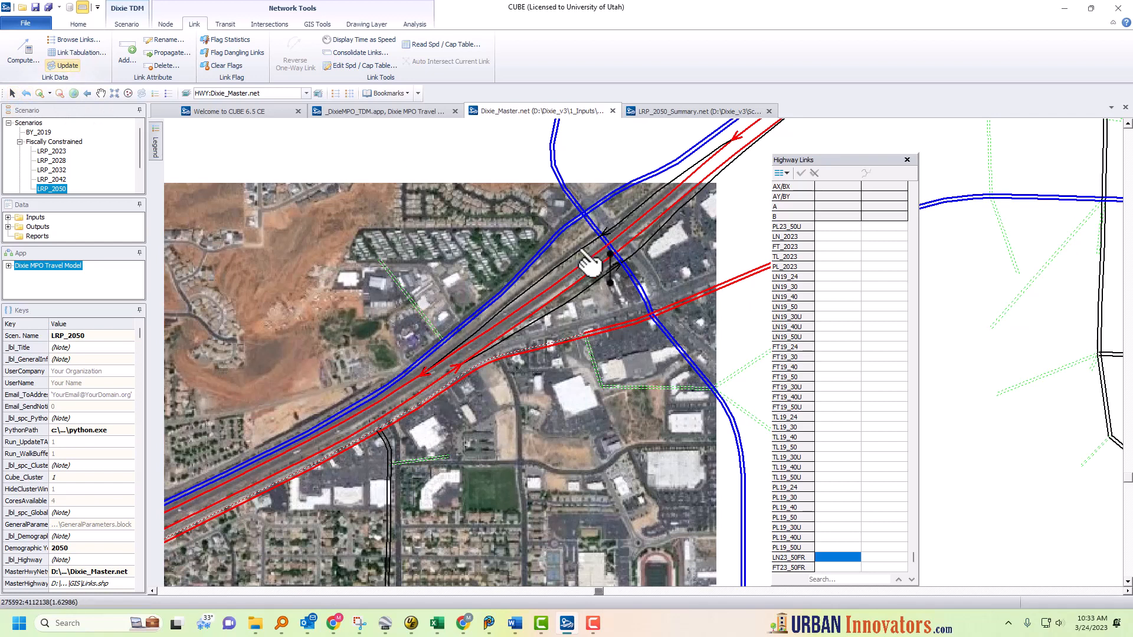
pyautogui.click(548, 256)
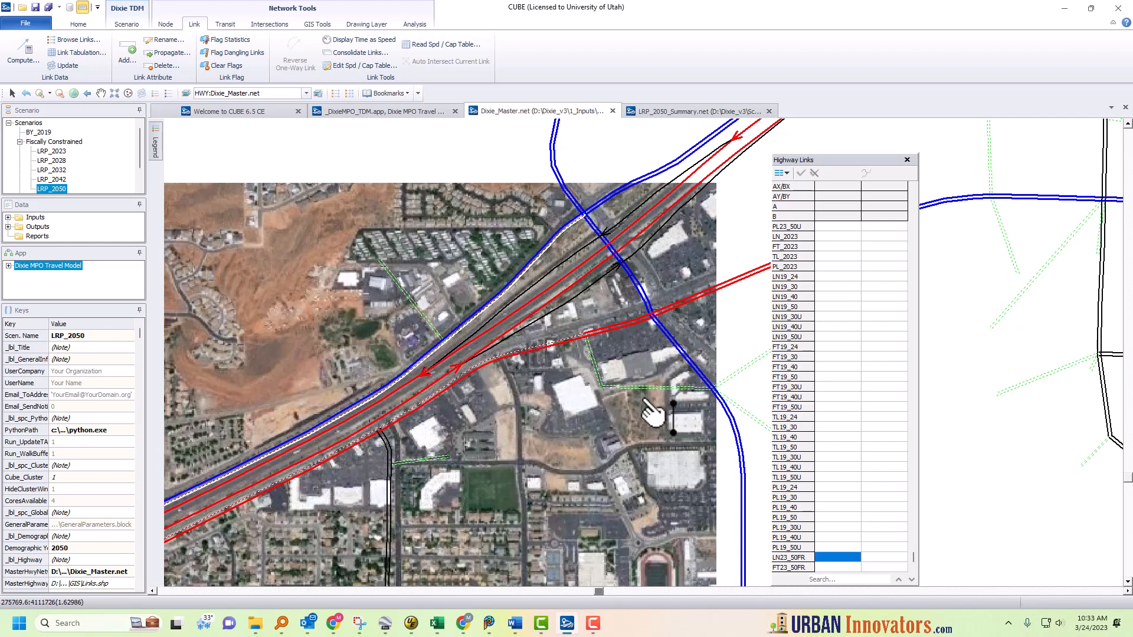
pyautogui.click(153, 590)
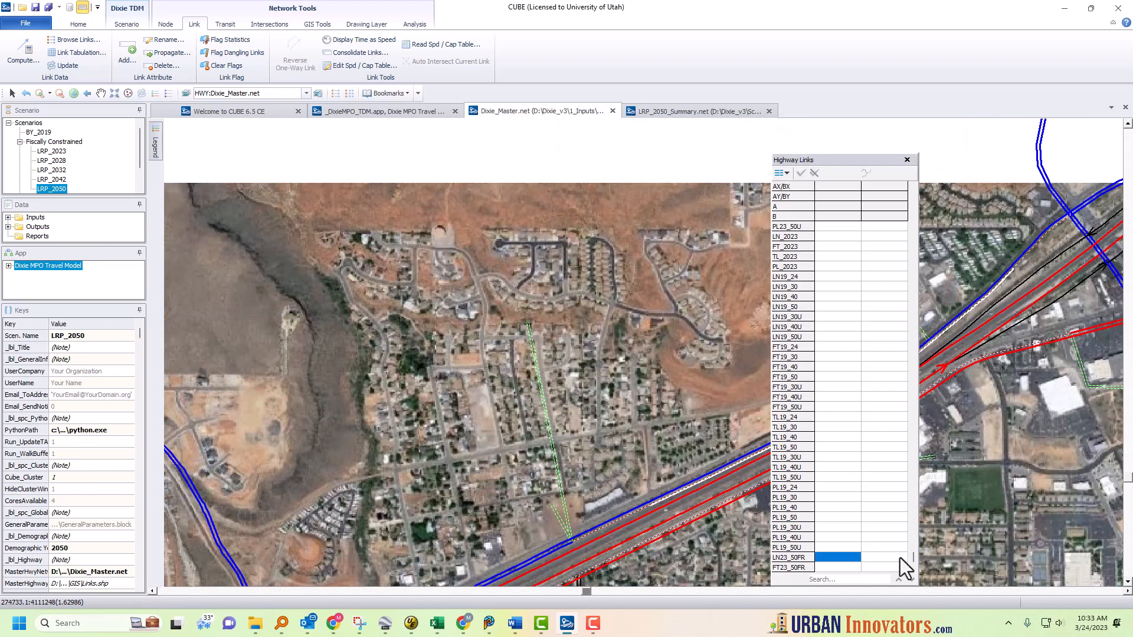
pyautogui.click(1126, 583)
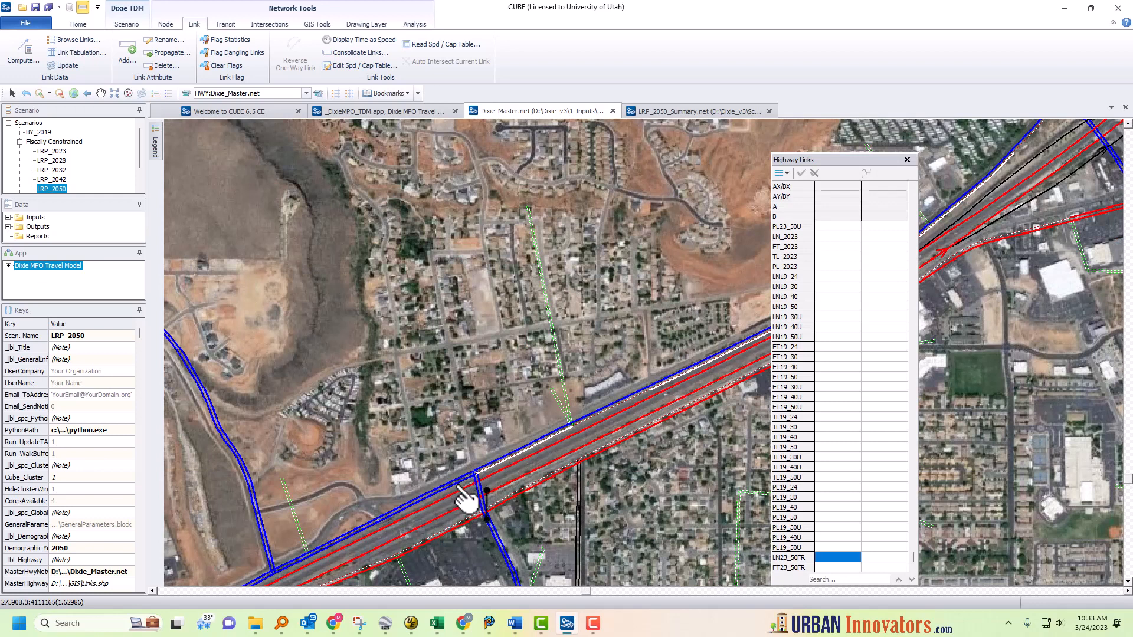
pyautogui.click(1127, 582)
pyautogui.click(1127, 583)
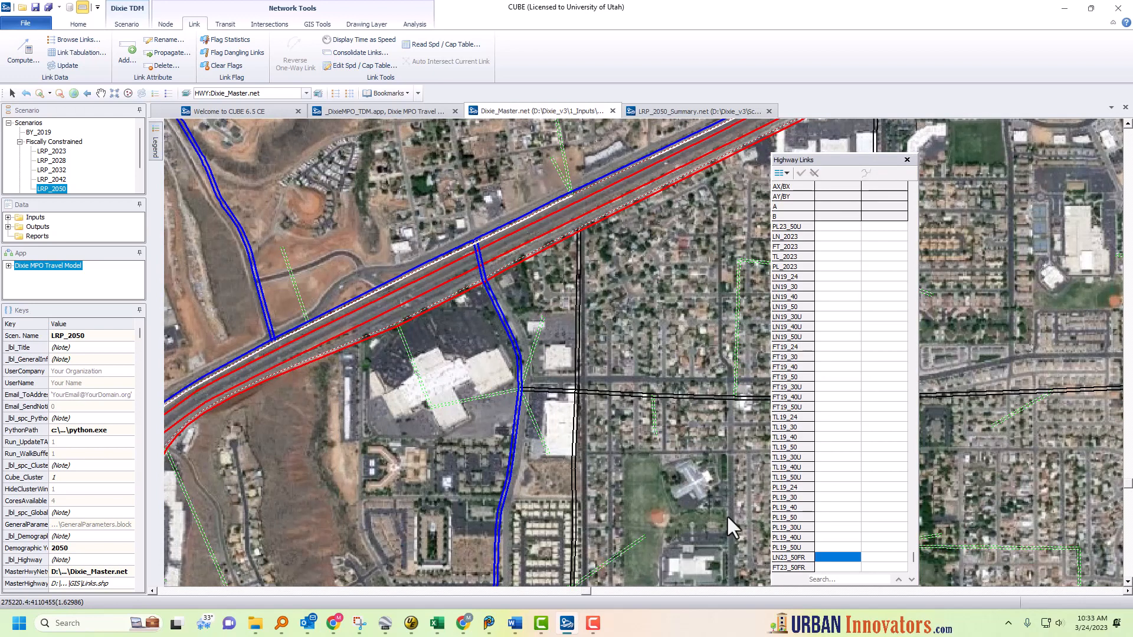
pyautogui.click(153, 591)
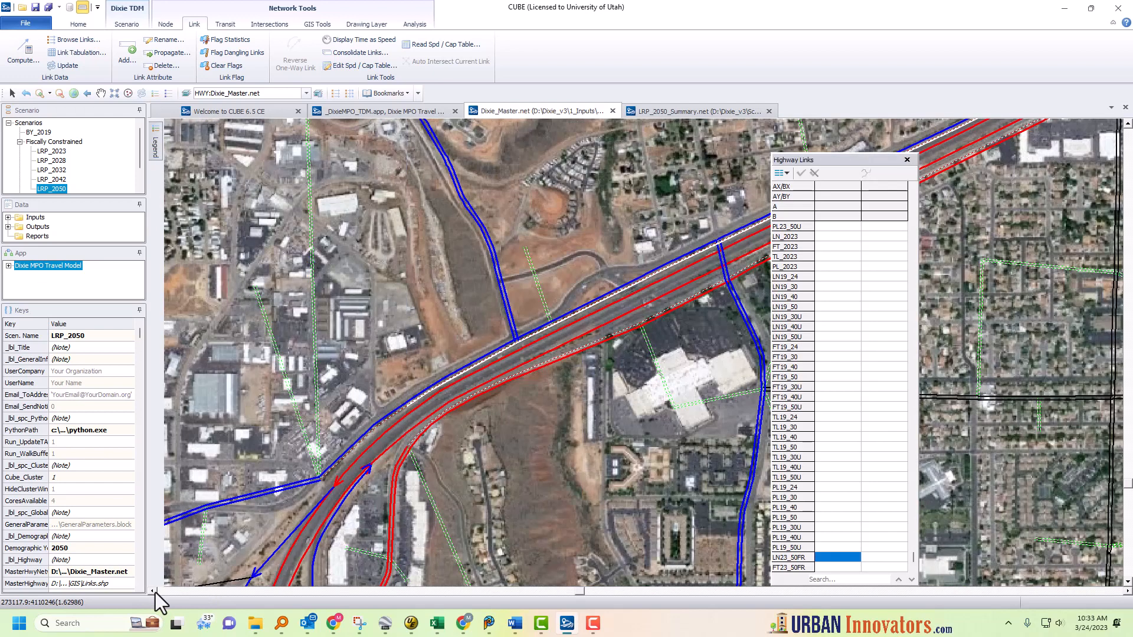
pyautogui.click(154, 591)
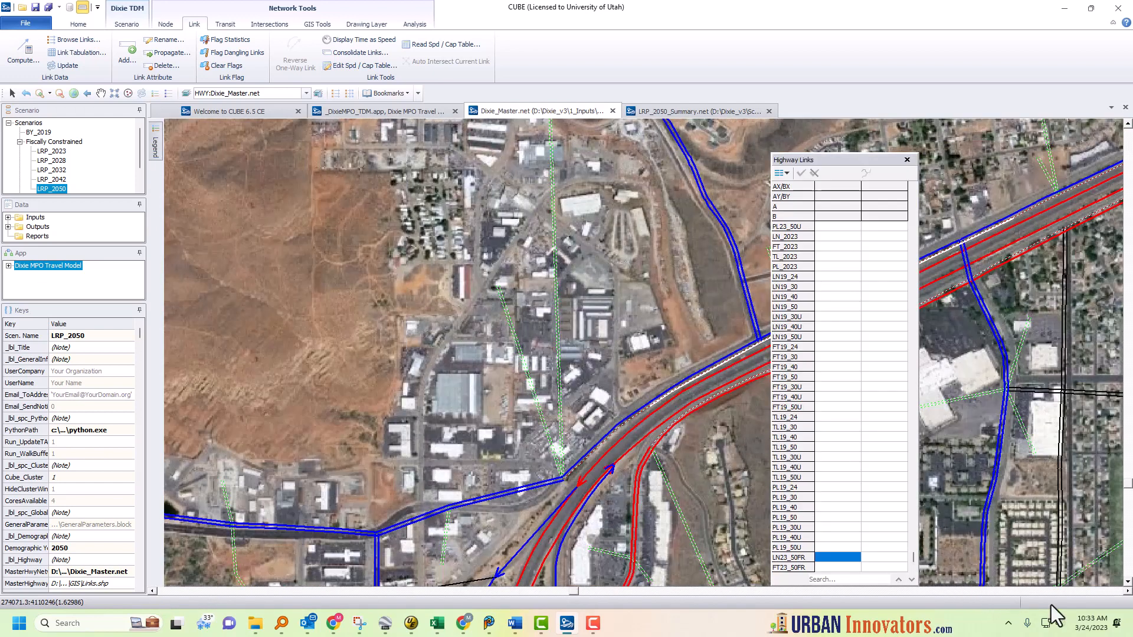
pyautogui.click(1127, 582)
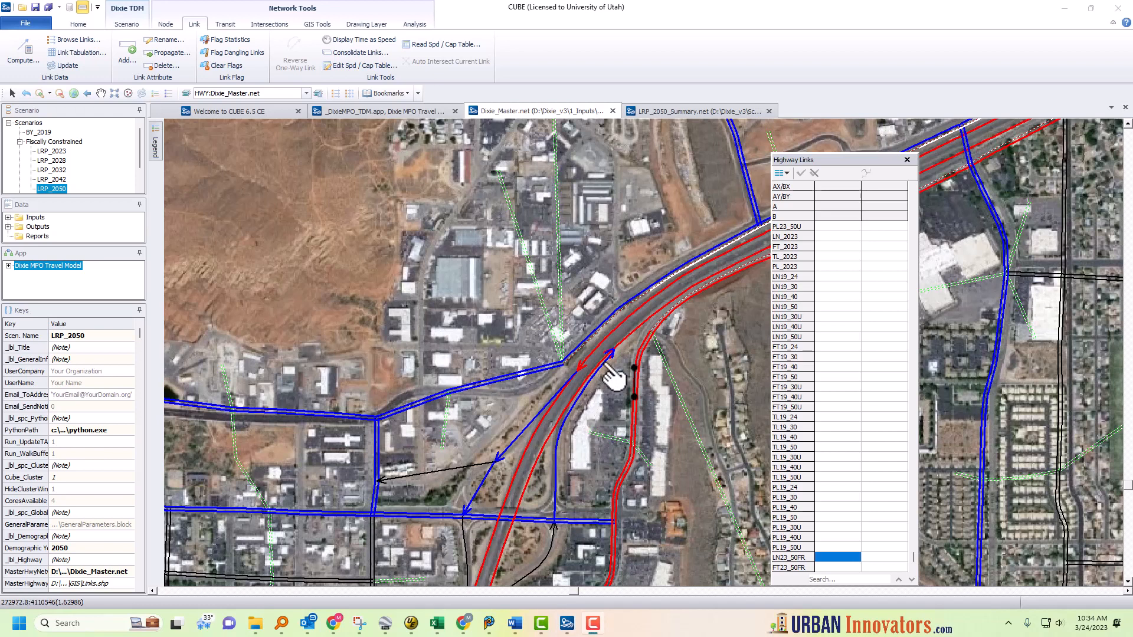
# - Turn off Auto Calculation for link calculation set 2 and close the Link Attribute Calculation
pyautogui.click(29, 51)
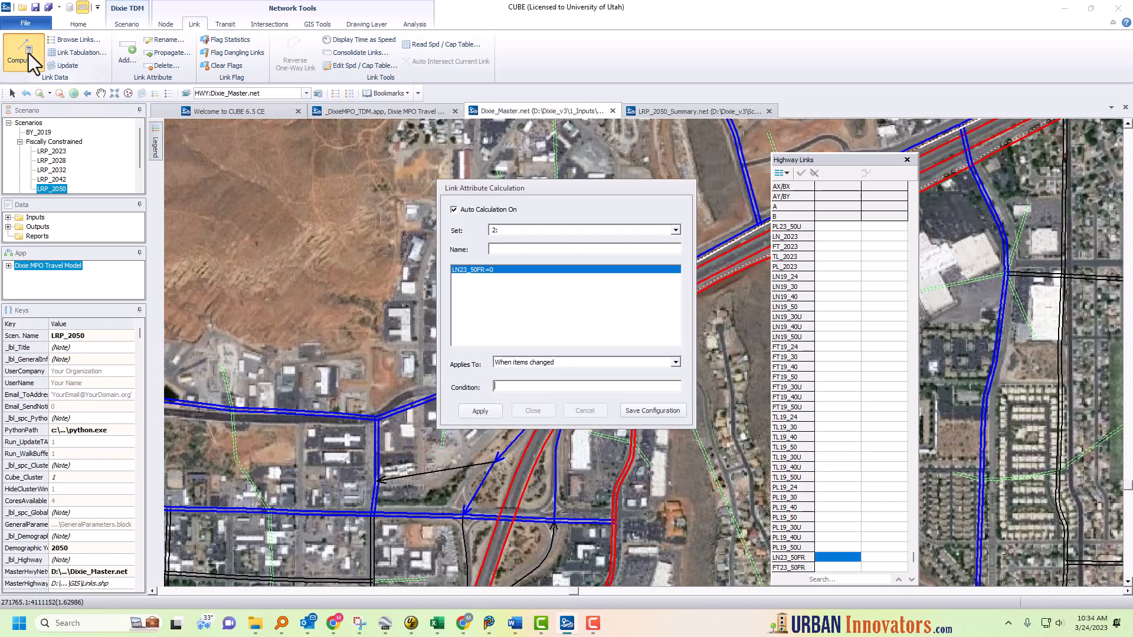
pyautogui.click(455, 210)
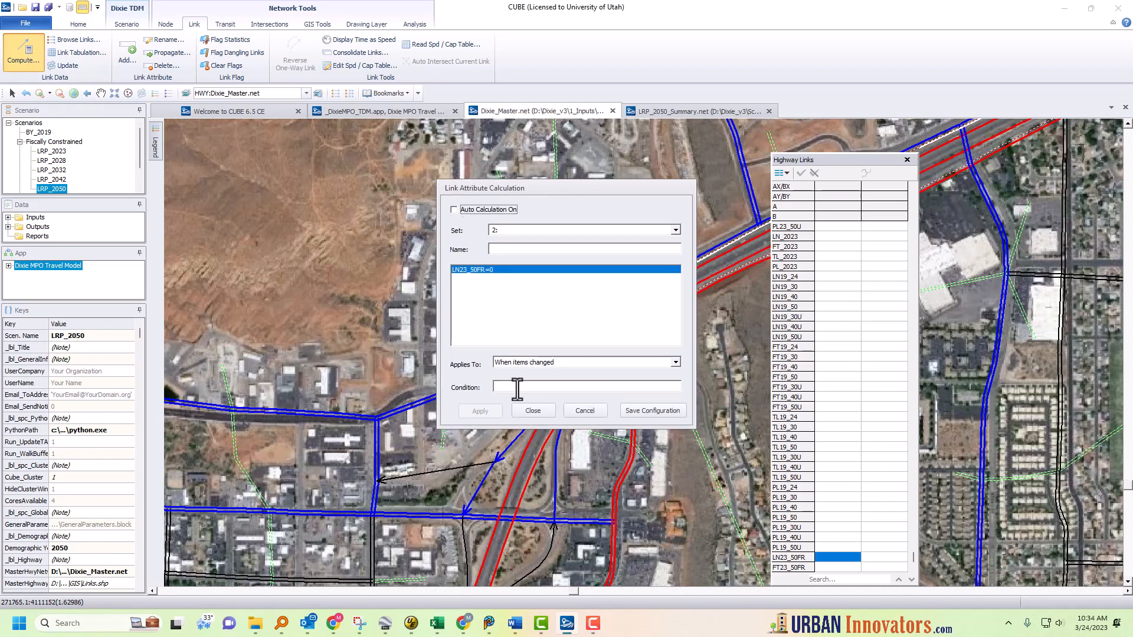
pyautogui.click(540, 412)
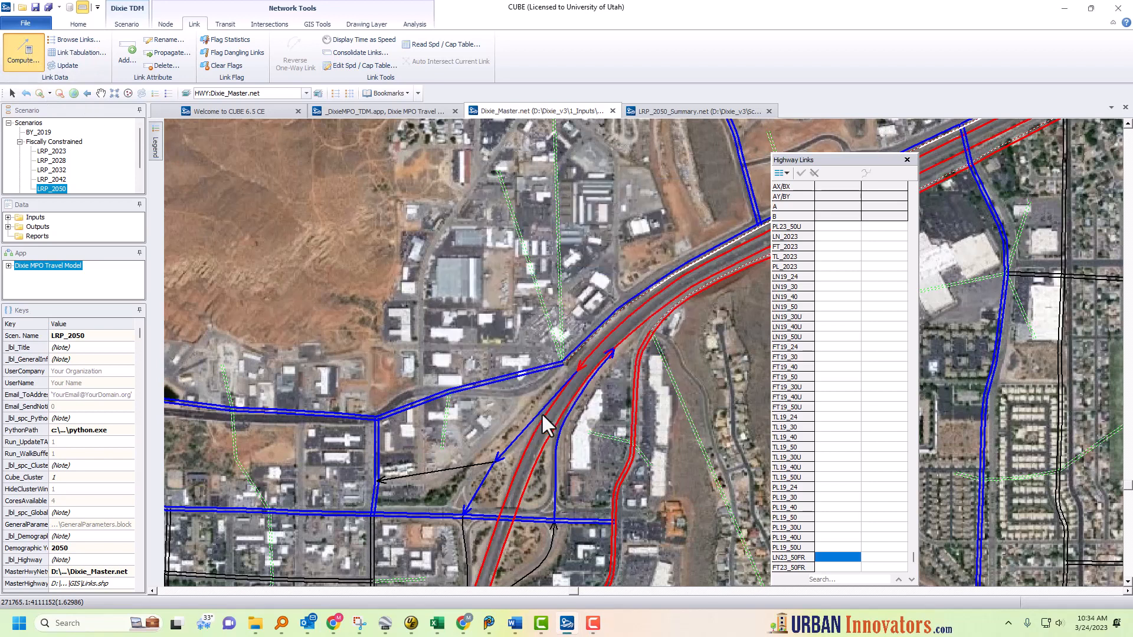
# - Select the 1874-2043 direction of the two-way link beside the interchange and clear the selection
pyautogui.click(635, 366)
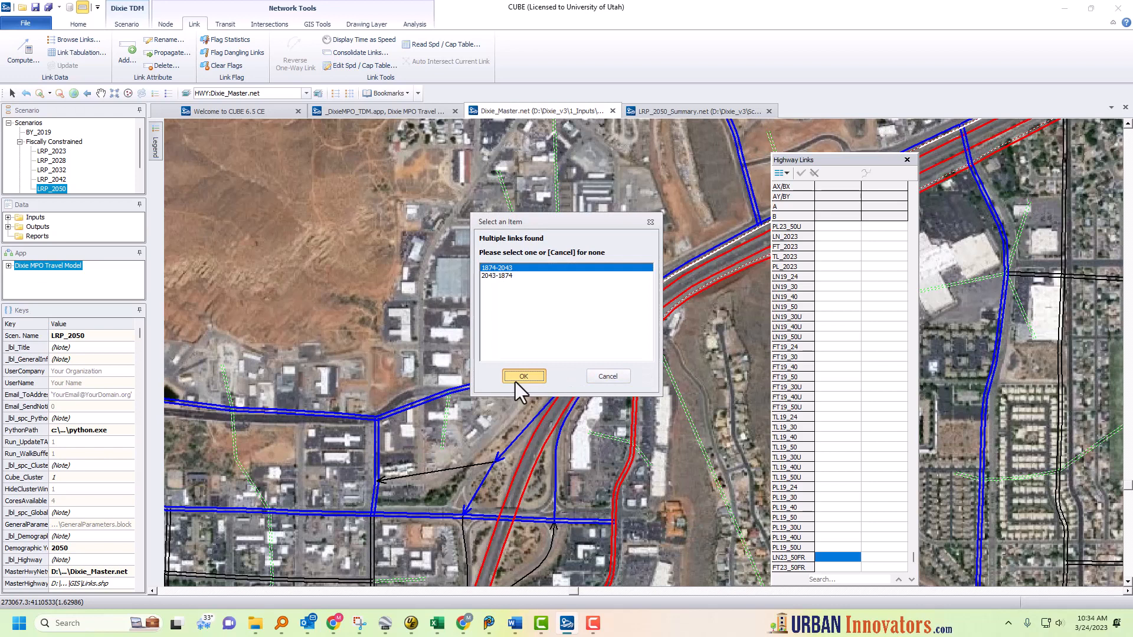
pyautogui.click(519, 378)
pyautogui.click(651, 395)
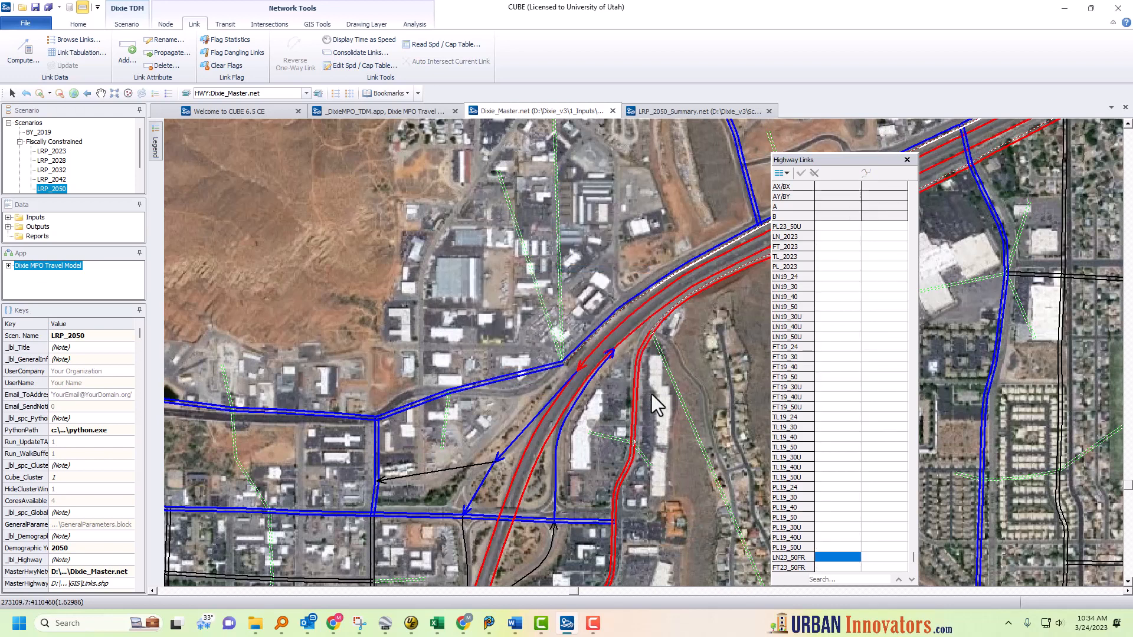